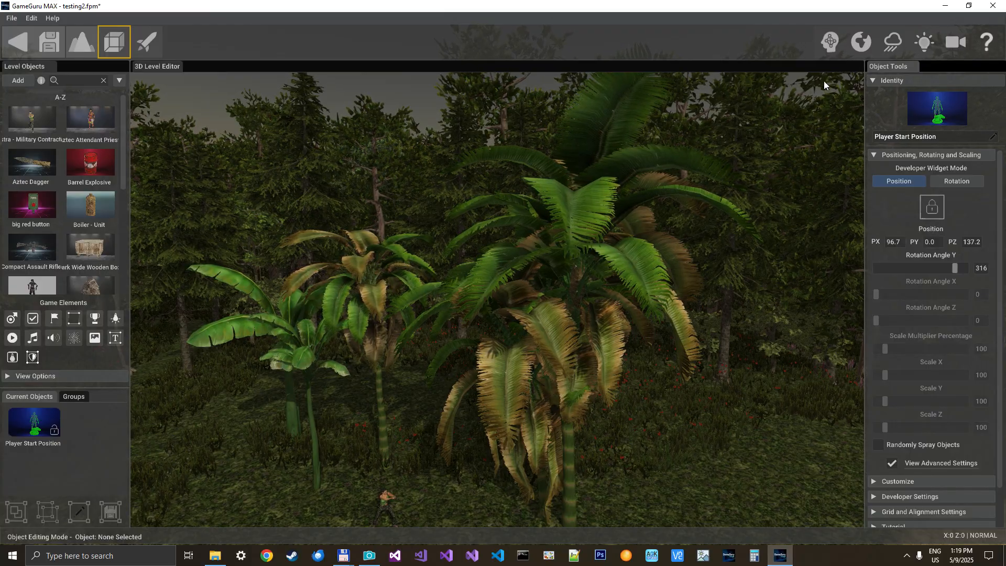
Step: Show the Post Processing environment settings and paste the captured screenshot as a new image in PaintShop Pro
left_click(861, 42)
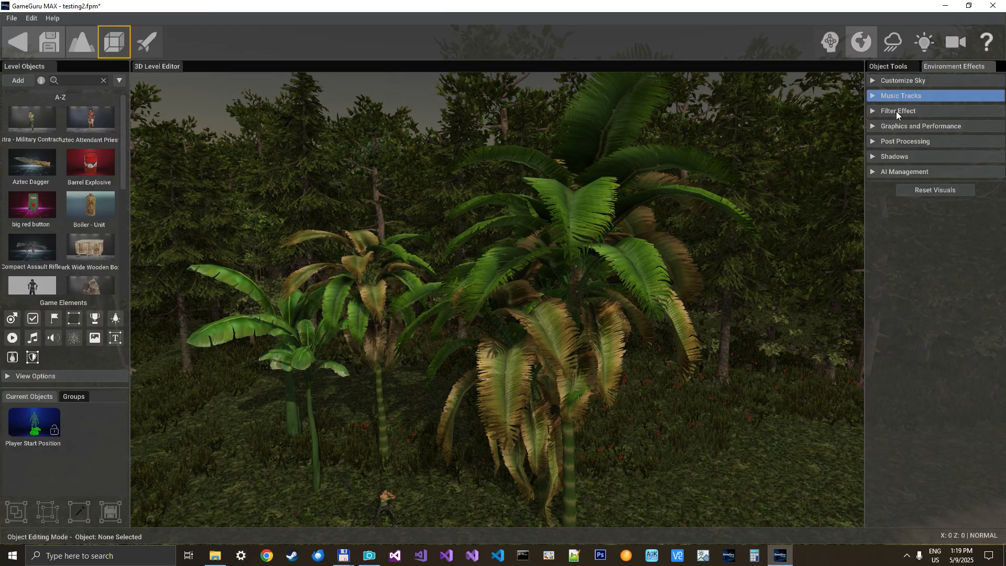
left_click(898, 140)
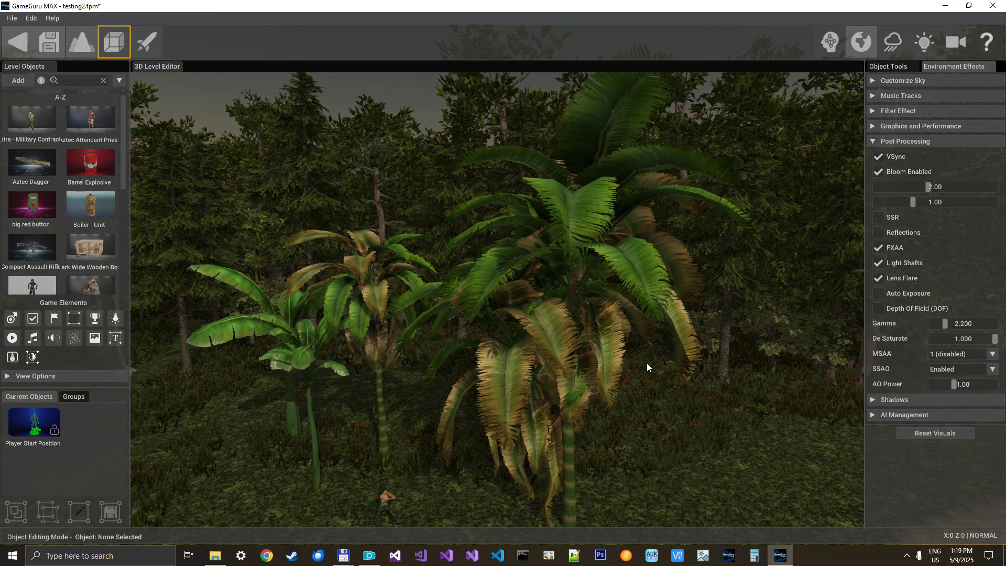
left_click(369, 557)
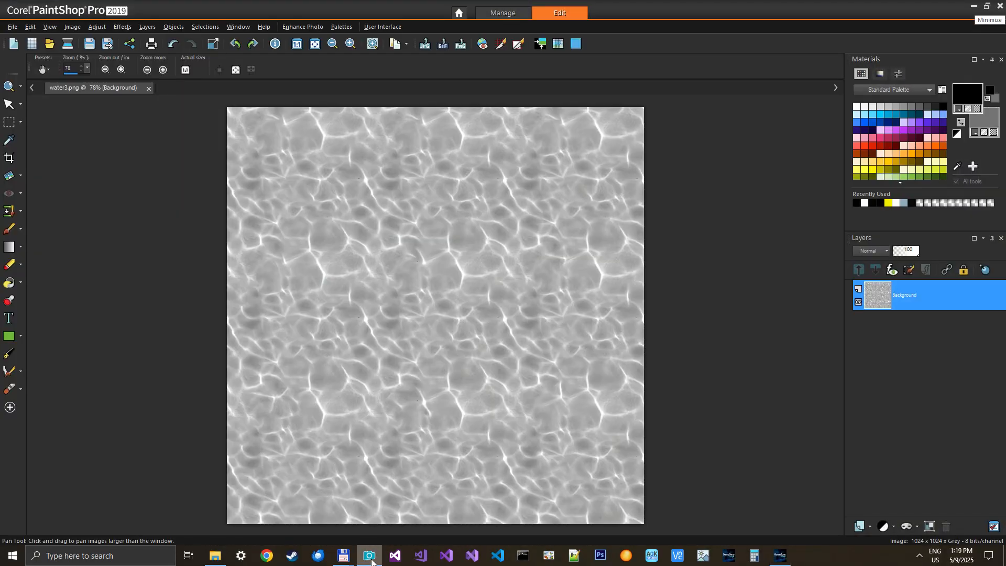
left_click(31, 26)
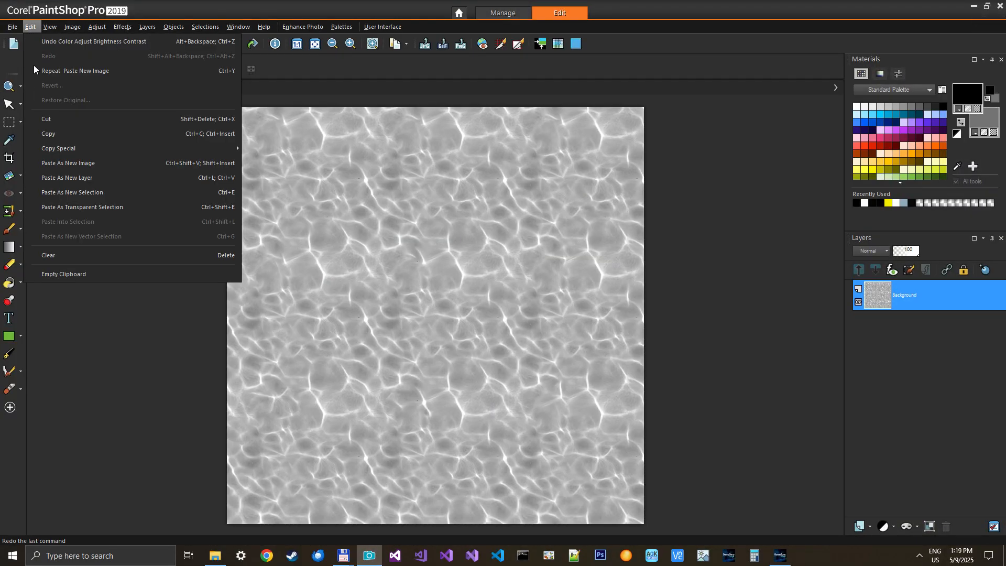
left_click(51, 160)
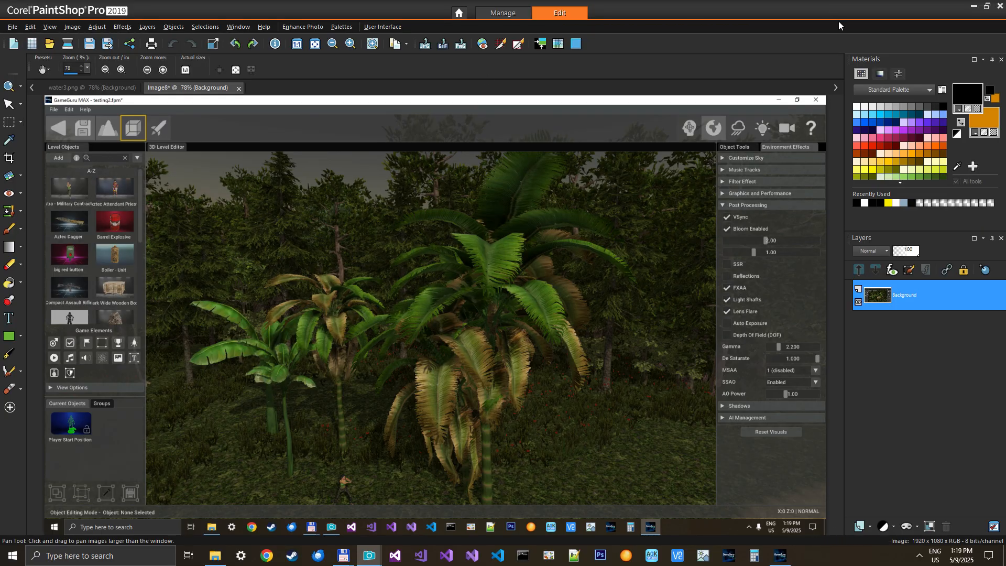
Step: Switch back to GameGuru MAX and lower De Saturate to 0.760
left_click(974, 8)
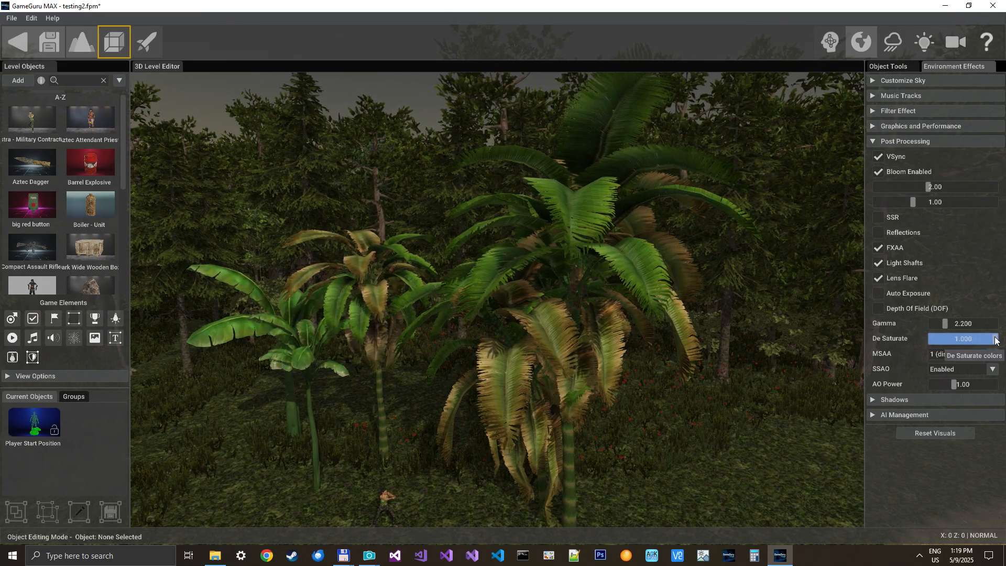
left_click_drag(995, 340, 989, 341)
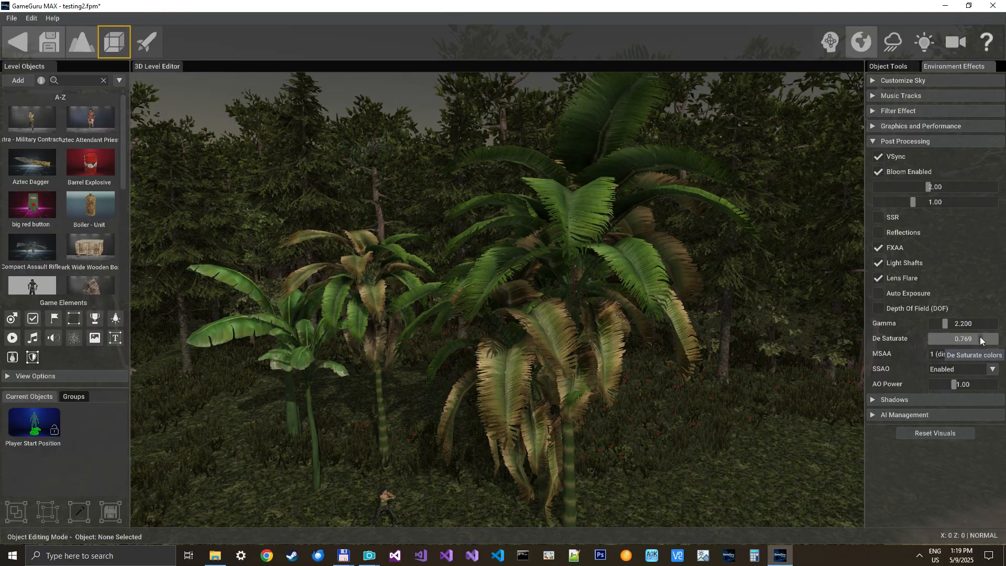
left_click(980, 337)
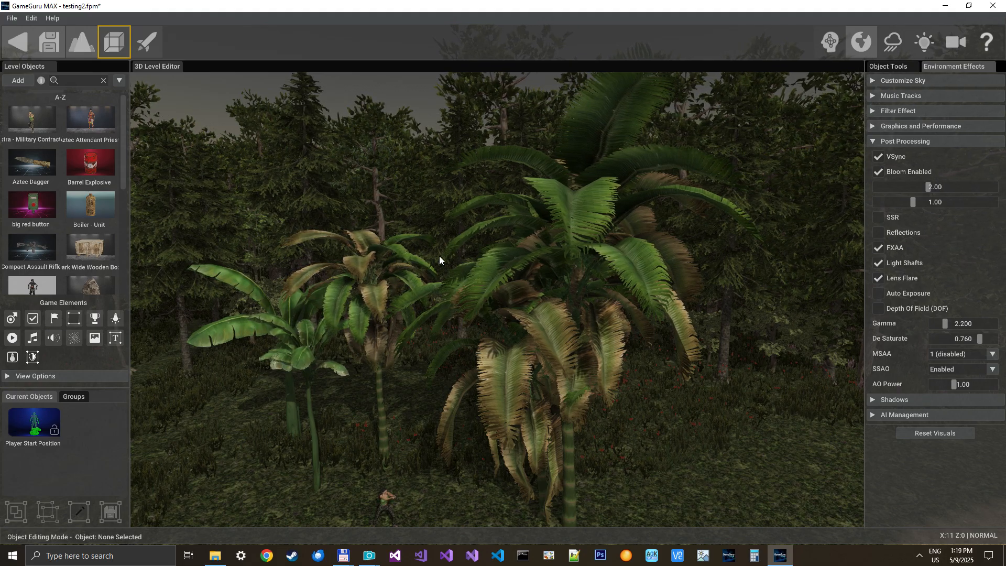
Step: Switch to PaintShop Pro and paste the screenshot of the less saturated scene as another new image
mouse_move(370, 561)
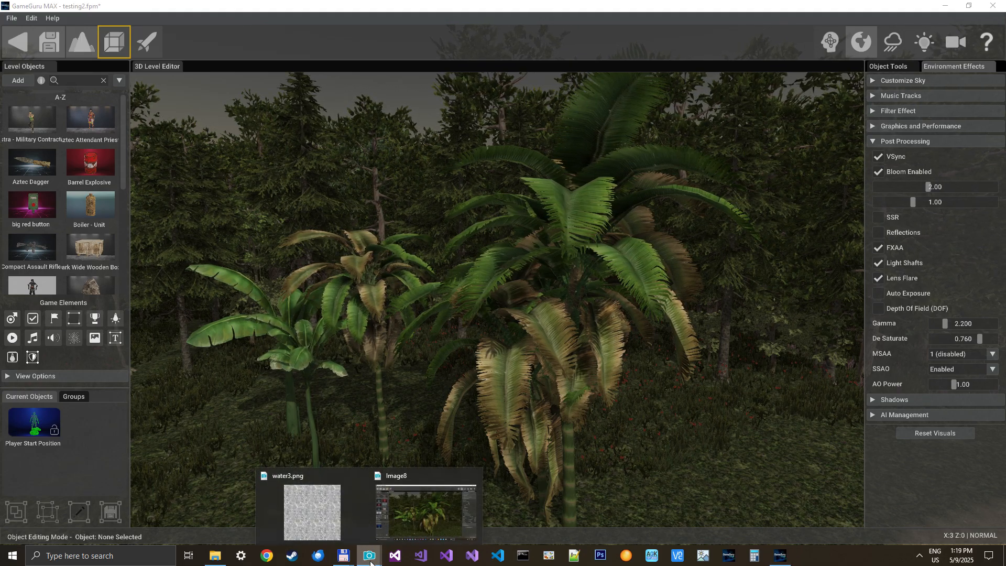
left_click(410, 518)
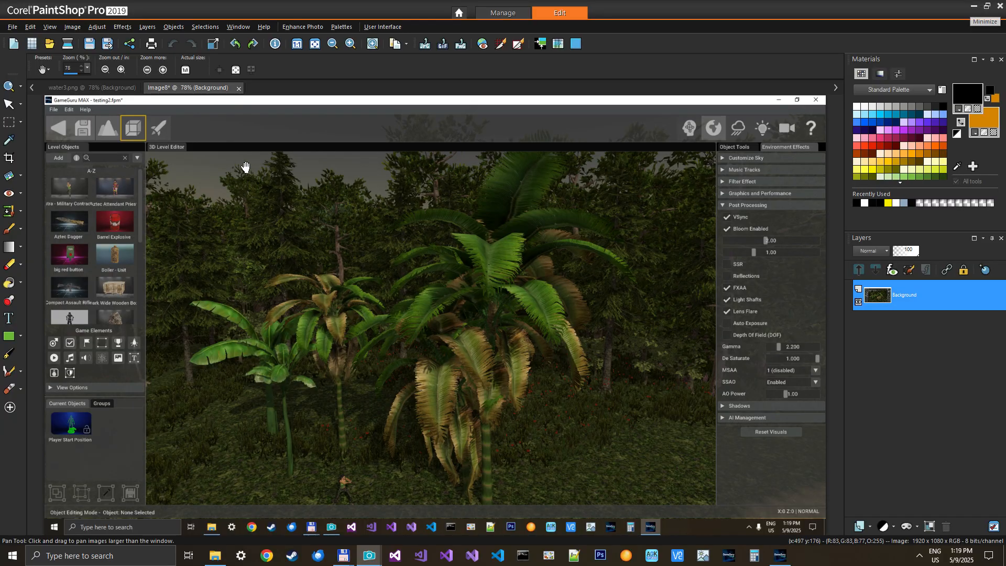
left_click(30, 26)
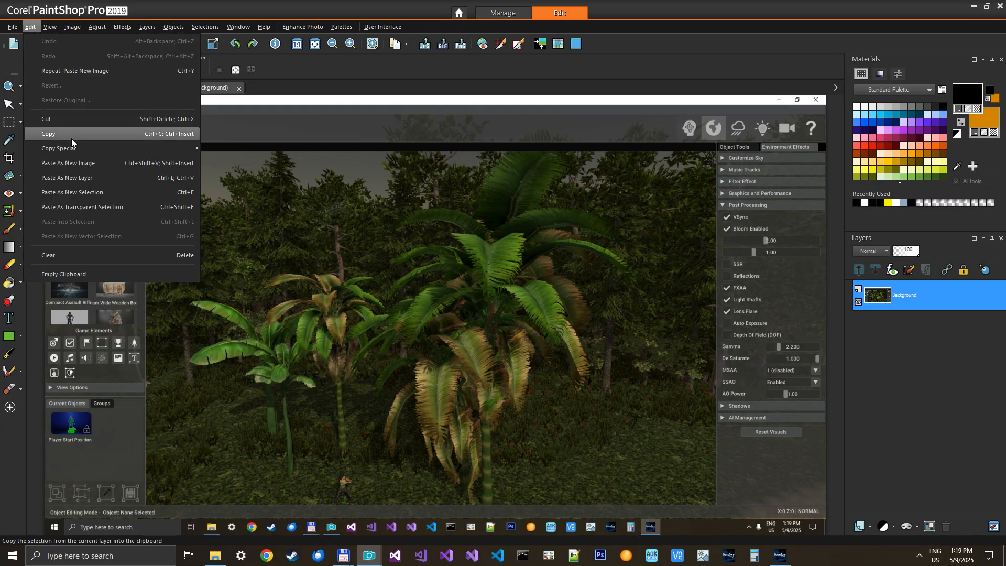
left_click(82, 163)
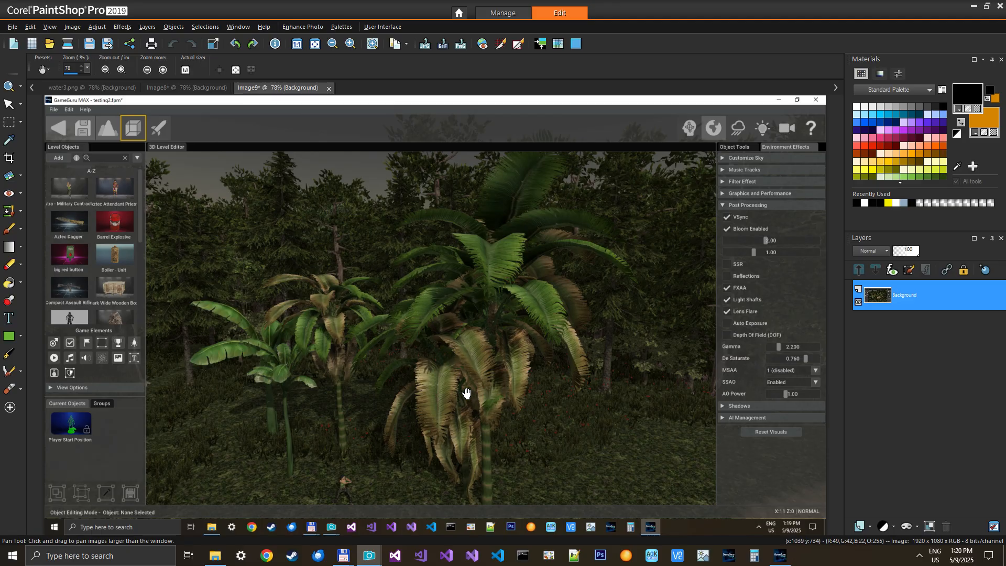
Step: Compare the colours of the Image8 and Image9 screenshots by alternating between them
left_click(189, 89)
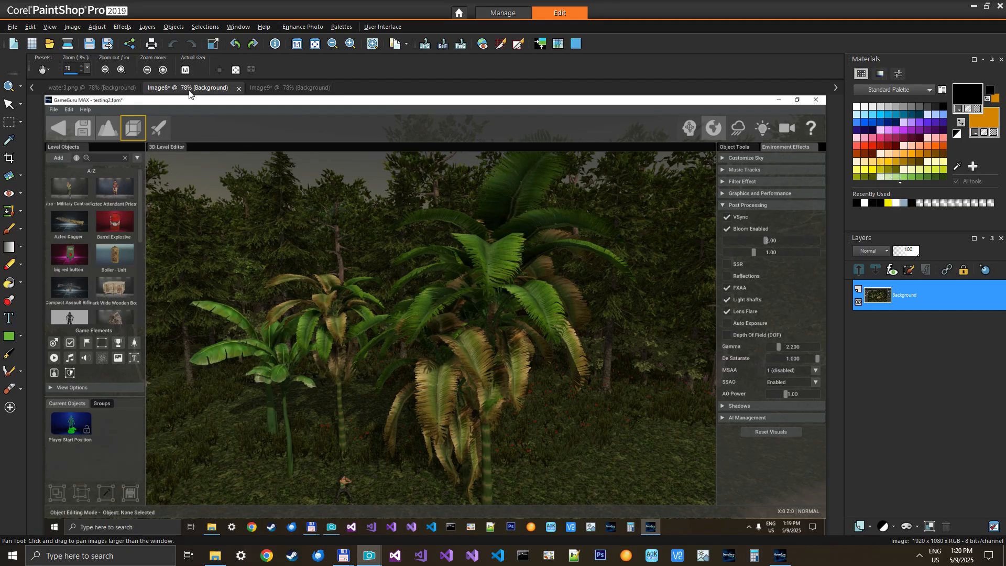
left_click(273, 89)
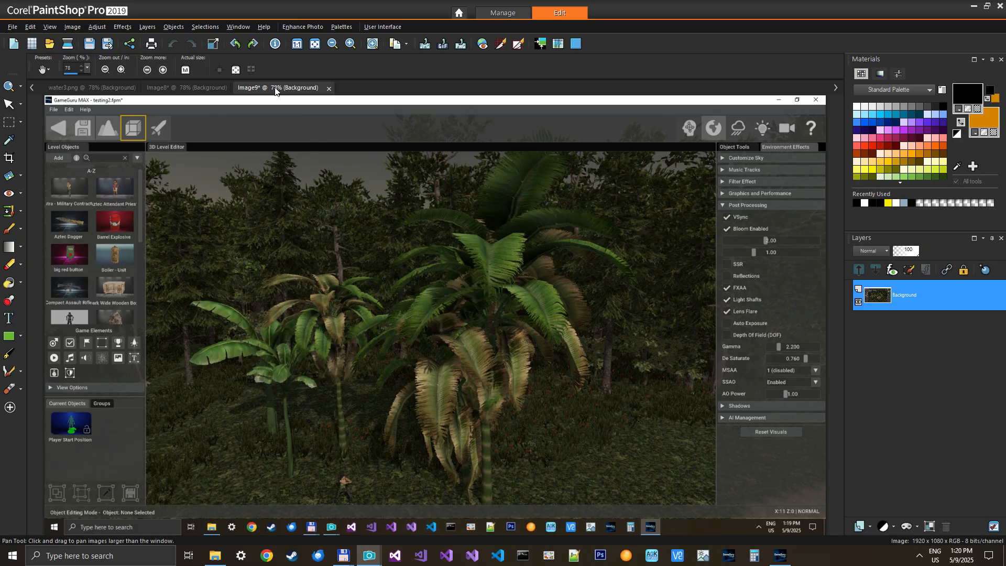
left_click(194, 89)
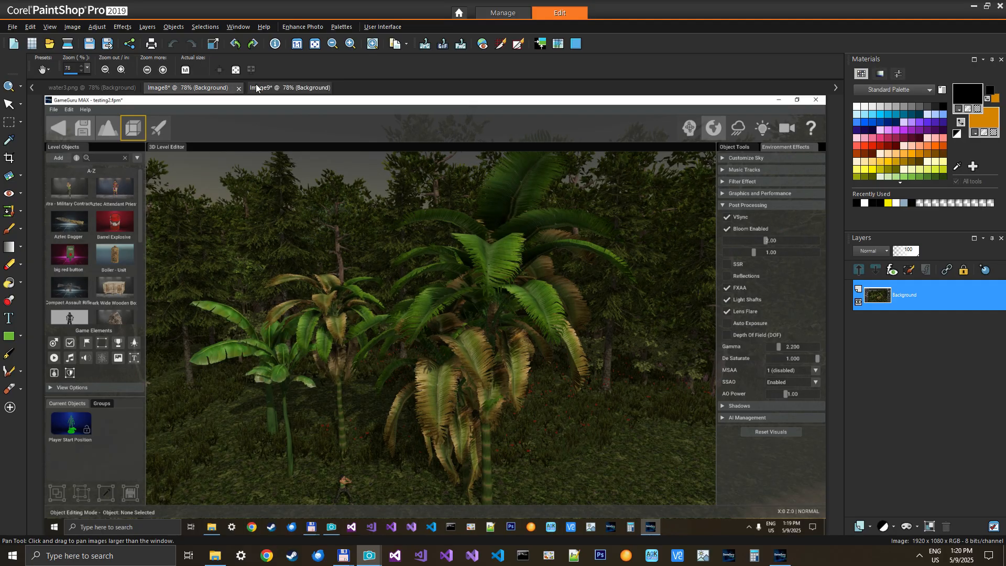
left_click(273, 89)
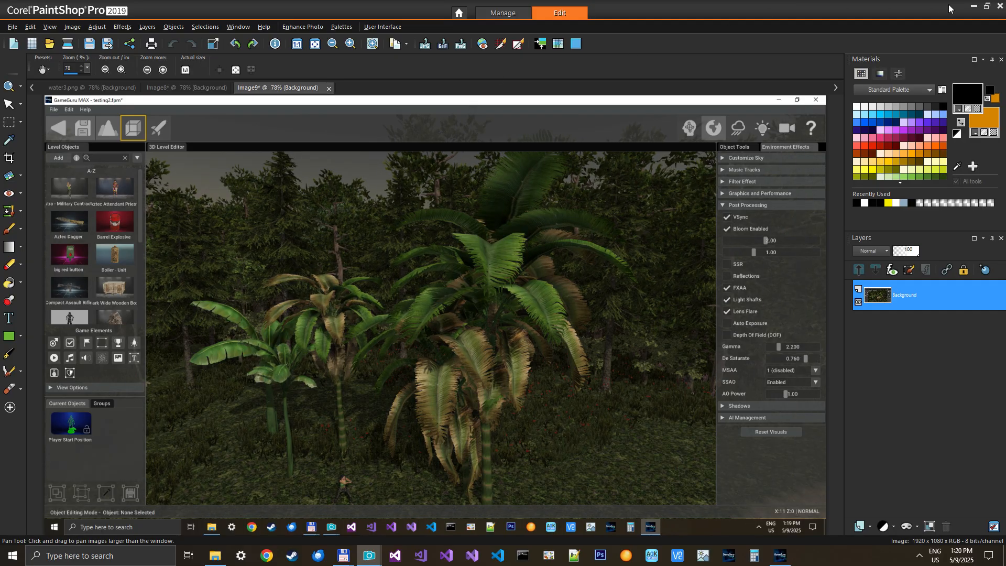
Step: Switch back to GameGuru MAX and examine the woman in the green top near the palm trees up close
left_click(972, 6)
right_click_drag(455, 286, 488, 258)
key("w")
key("w")
key("a")
key("a")
key("s")
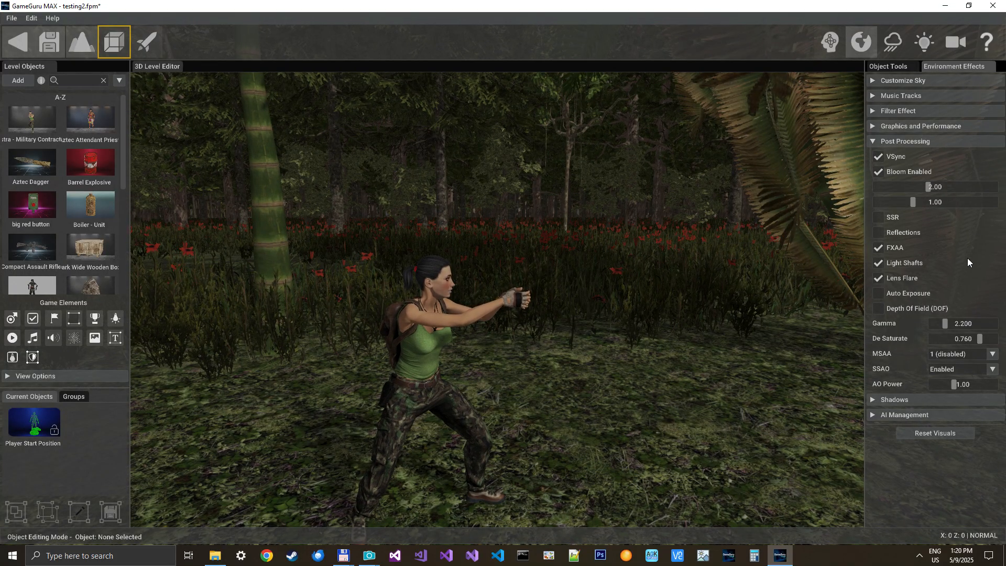
key("w")
right_click_drag(719, 327, 747, 325)
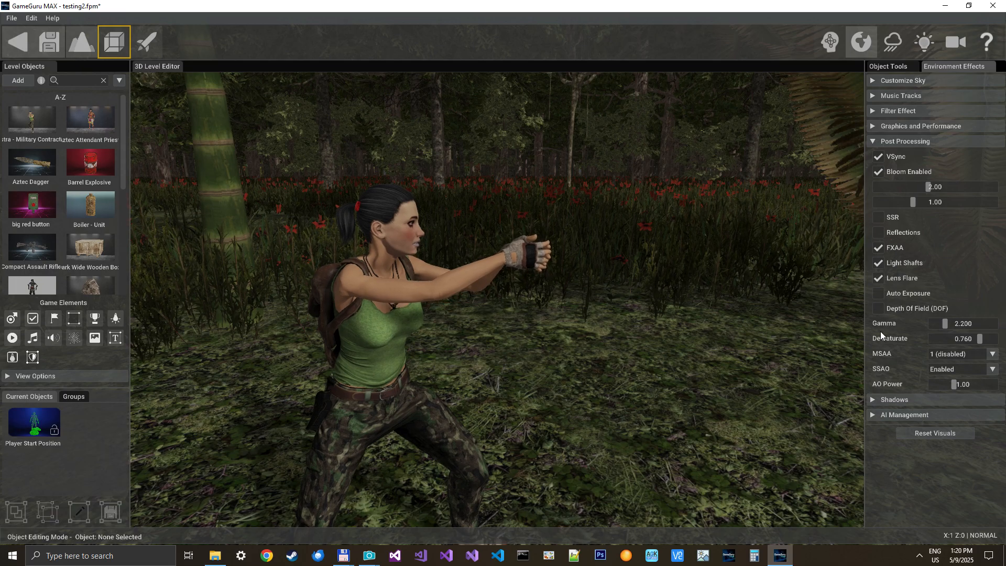
Step: Try De Saturate at 1.000 and at 0.826 to compare the colours on the woman in the green top
left_click_drag(978, 339, 1004, 338)
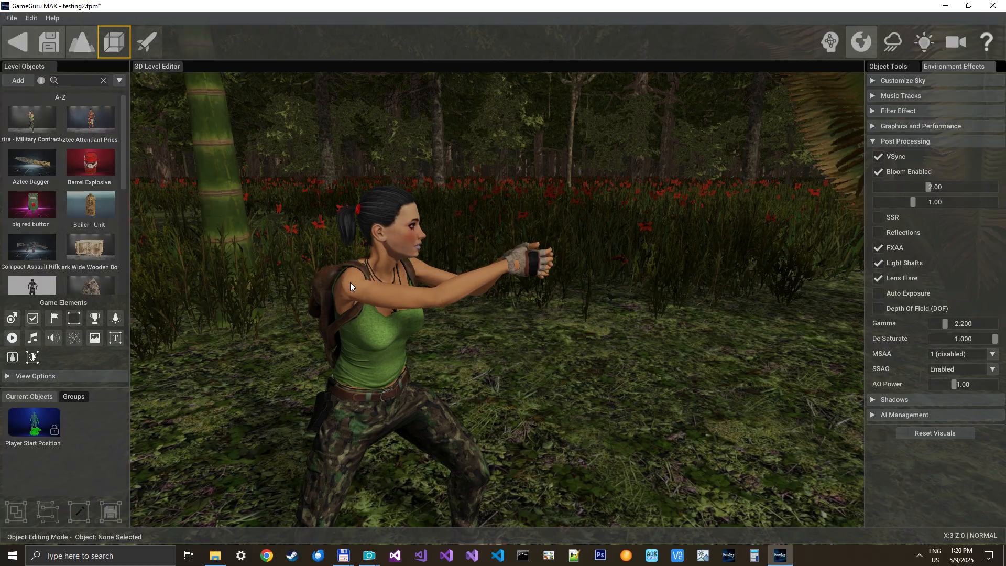
right_click_drag(498, 300, 463, 300)
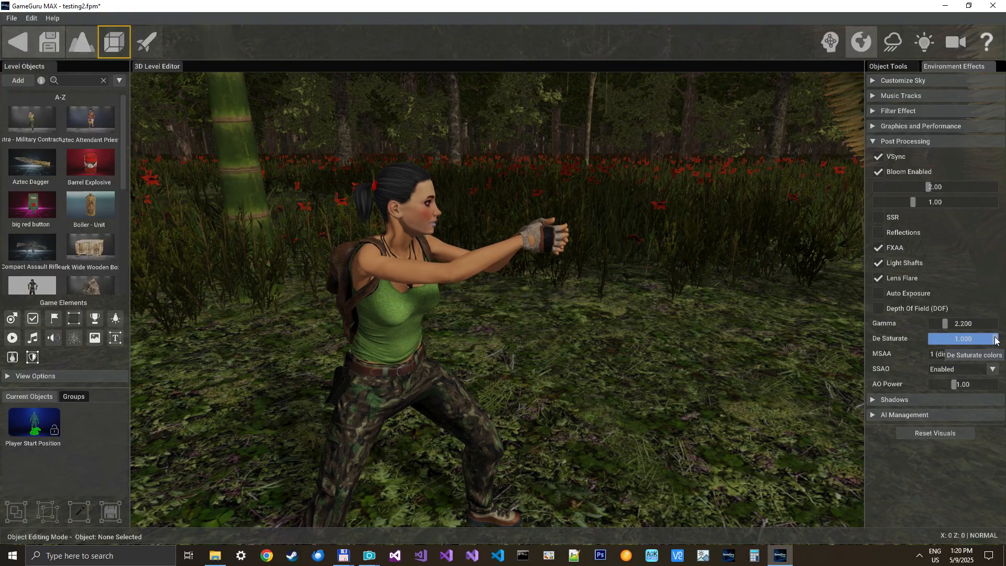
left_click_drag(995, 341, 985, 341)
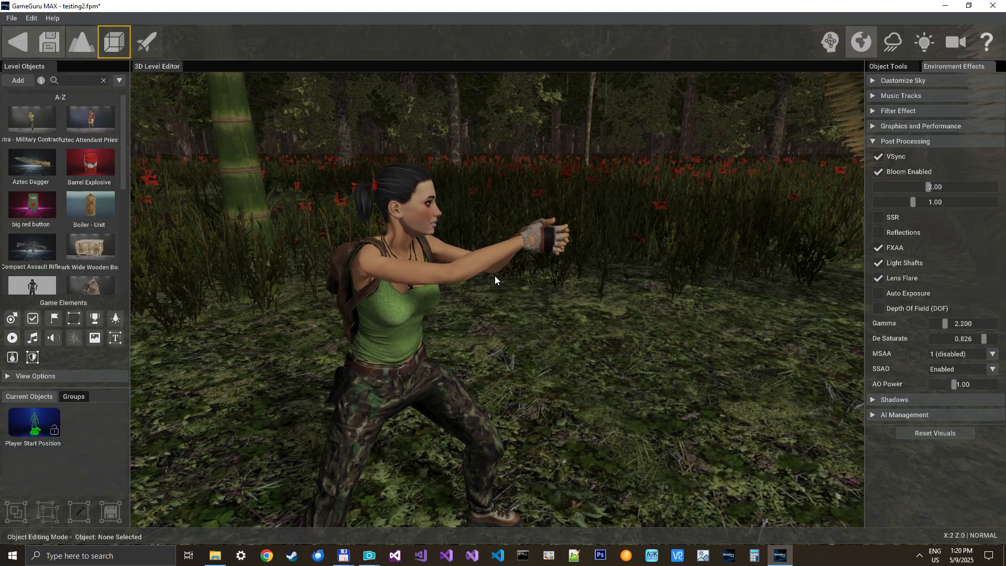
Step: Reduce De Saturate to 0.678 and on down to 0.000 to turn the scene greyscale
right_click_drag(469, 319, 528, 305)
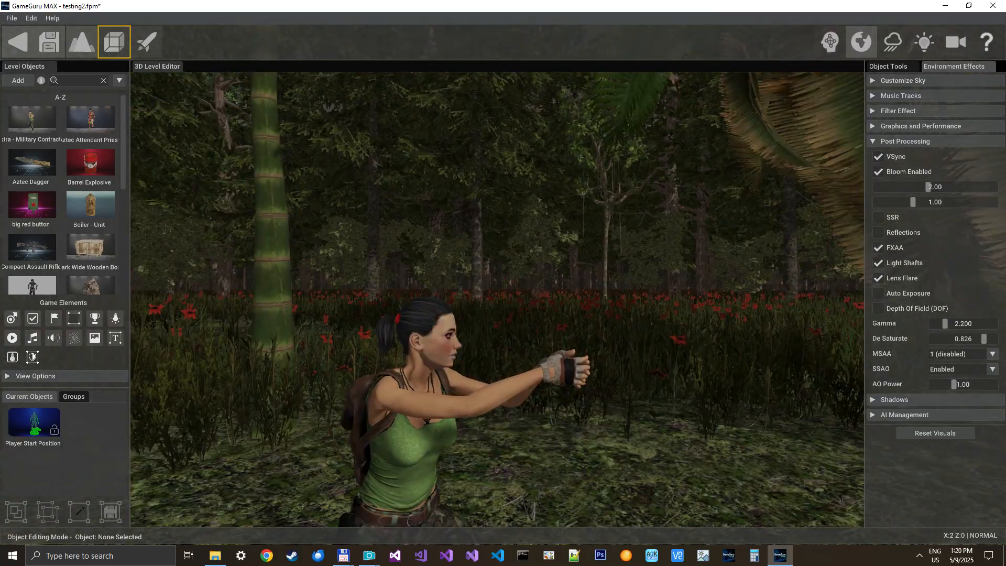
key("s")
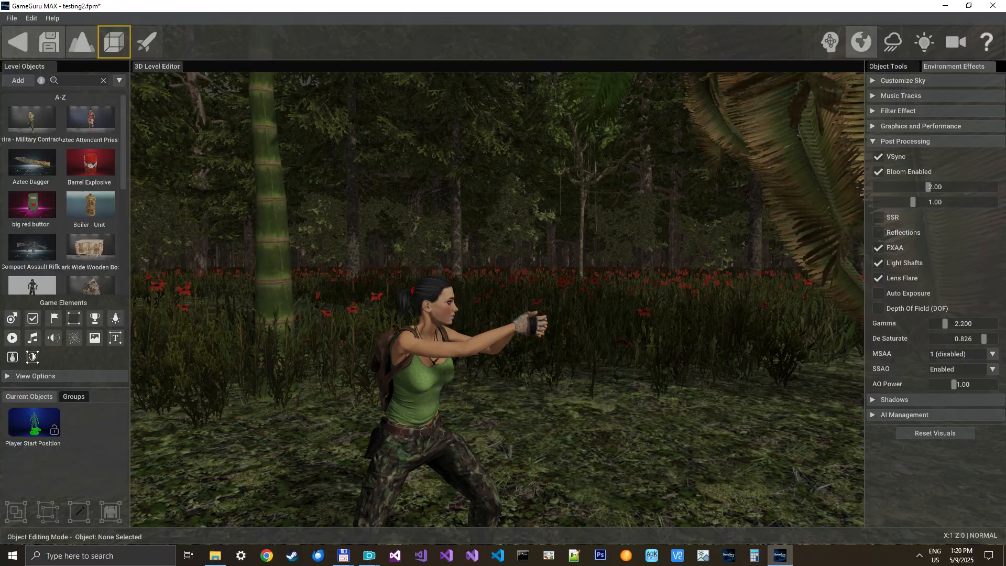
key("e")
key("s")
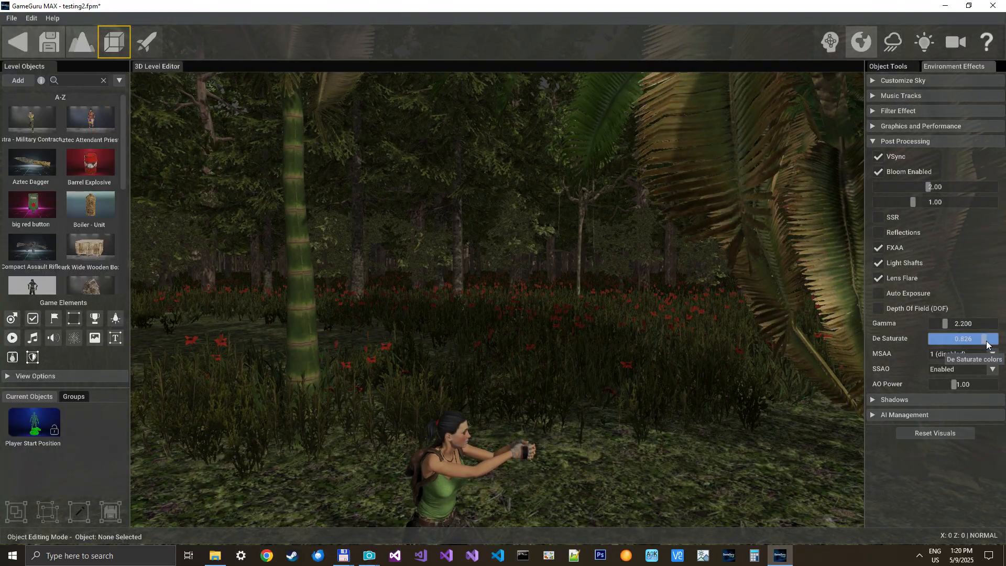
left_click_drag(986, 342, 984, 343)
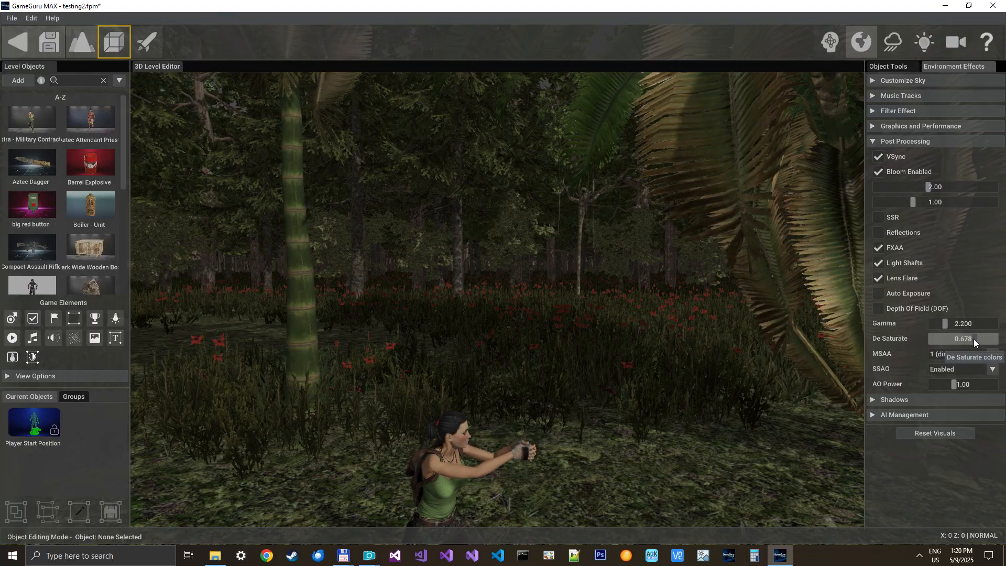
left_click_drag(969, 339, 888, 337)
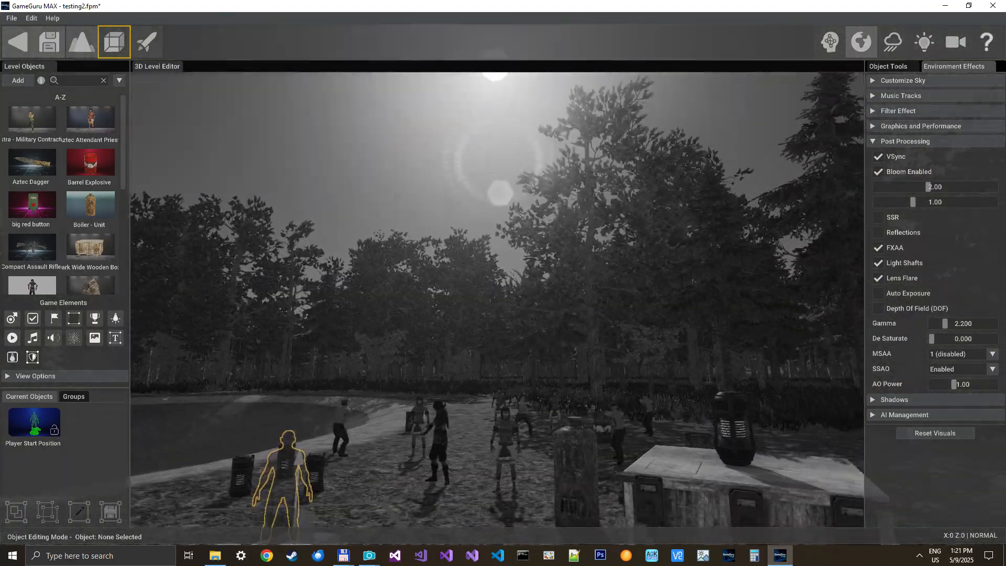
Step: Look over the level and the thatched hut in greyscale, and restore De Saturate to 1.000
key("s")
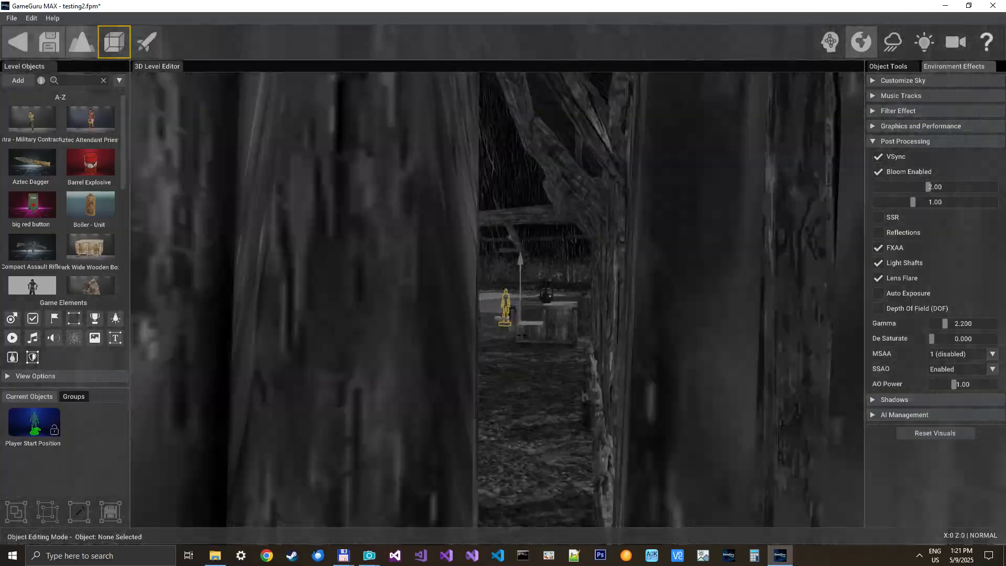
key("s")
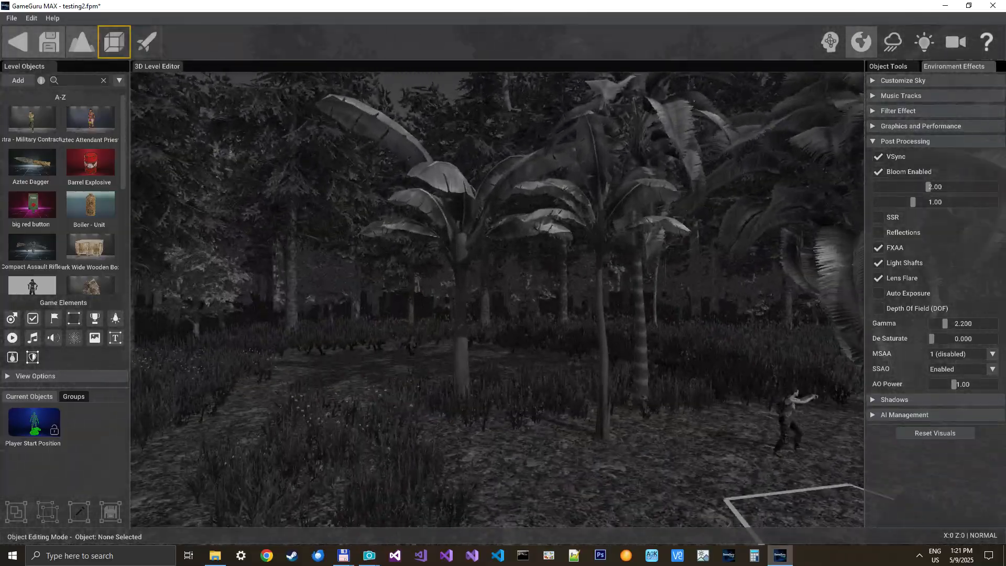
key("s")
key("w")
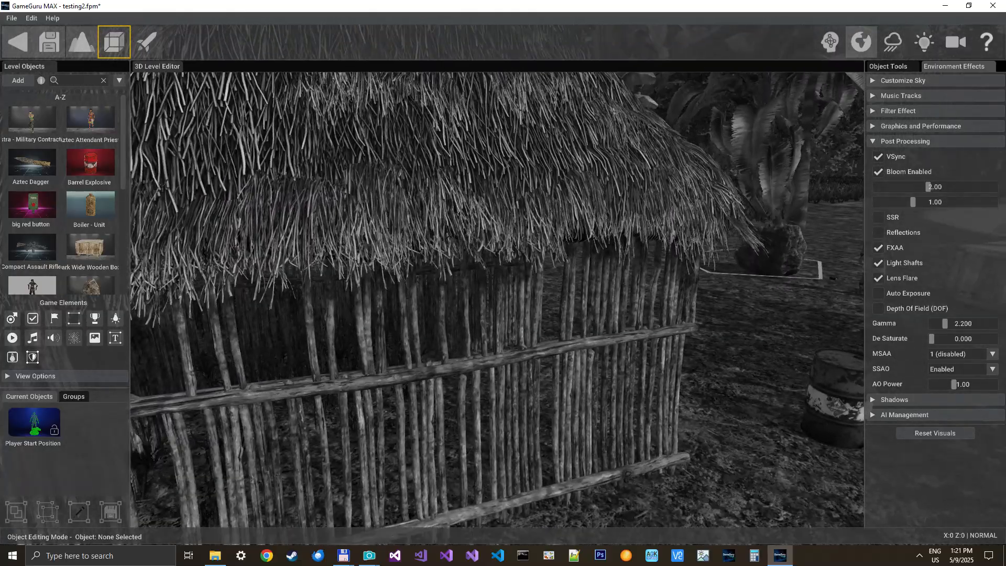
key("s")
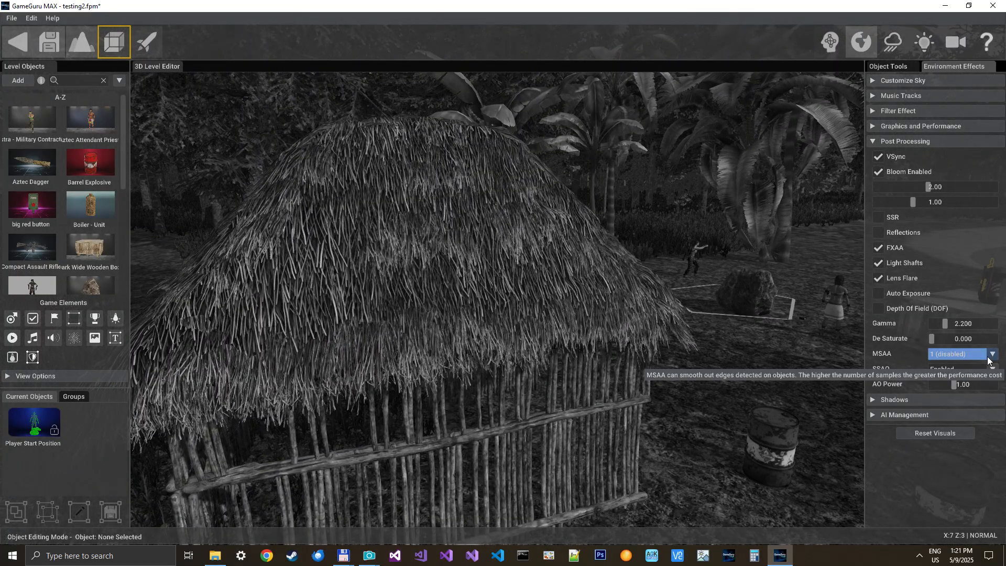
left_click_drag(930, 338, 968, 336)
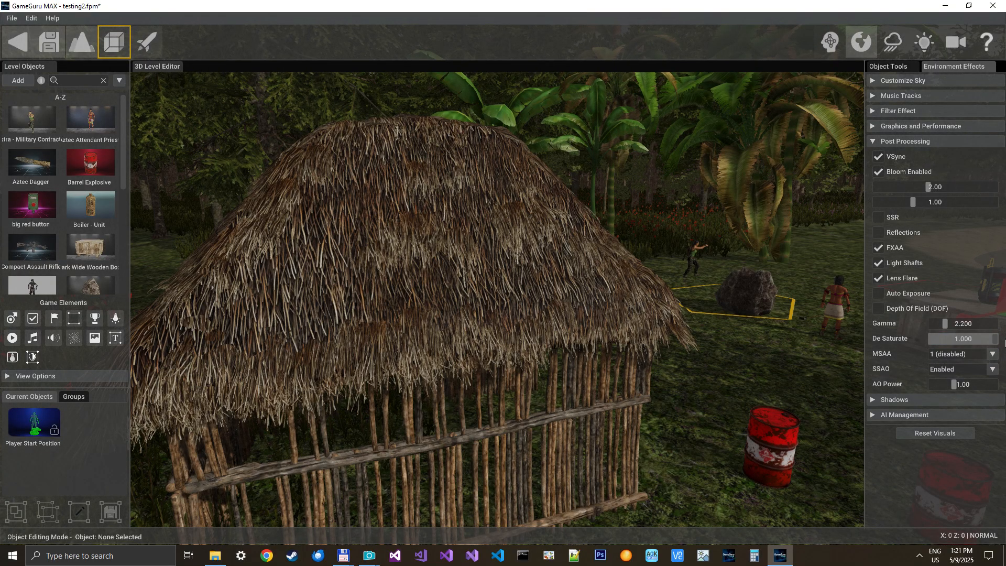
left_click_drag(1003, 341, 1002, 343)
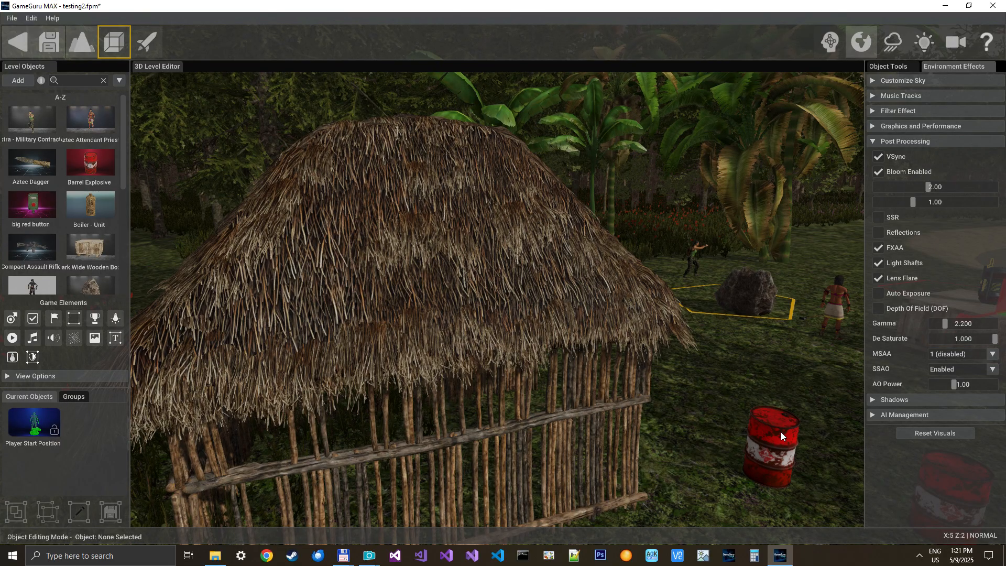
Step: View the thatched hut and red barrels in full colour, and lower De Saturate to 0.669
key("a")
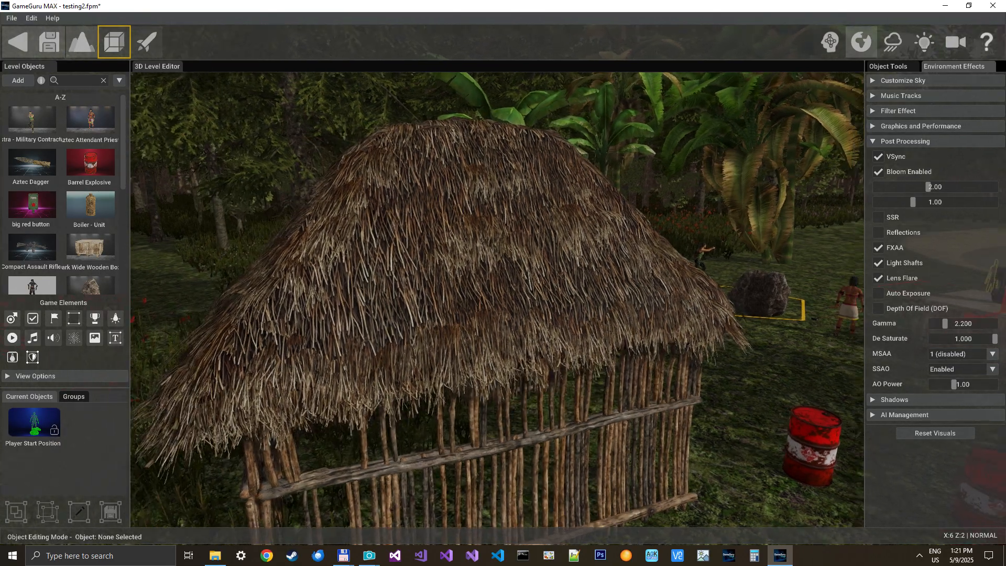
mouse_move(497, 300)
right_mouse_down()
mouse_move(498, 419)
mouse_move(529, 419)
mouse_move(503, 414)
mouse_move(498, 398)
mouse_move(497, 320)
mouse_move(446, 294)
mouse_move(497, 289)
right_mouse_up()
key("w")
key("s")
key("s")
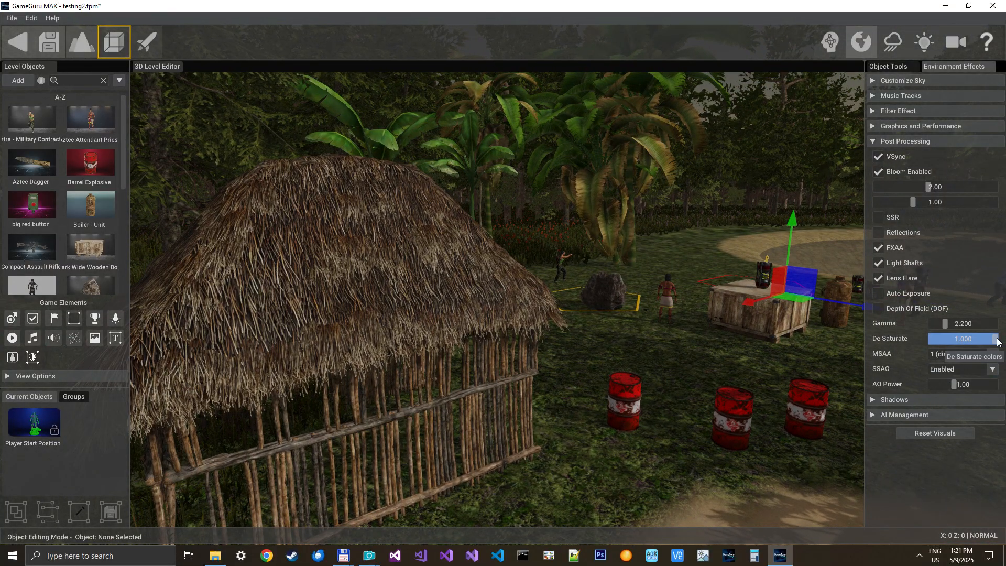
left_click_drag(992, 342, 973, 342)
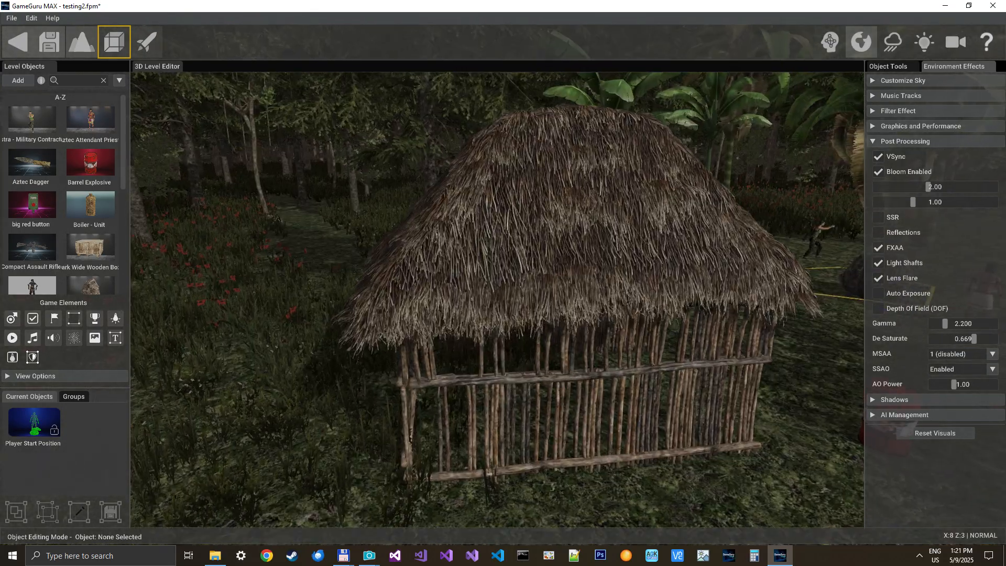
Step: Raise De Saturate to 1.000 and lower it to 0.785 while viewing the thatched hut and red barrels
key("w")
right_click_drag(378, 317, 378, 317)
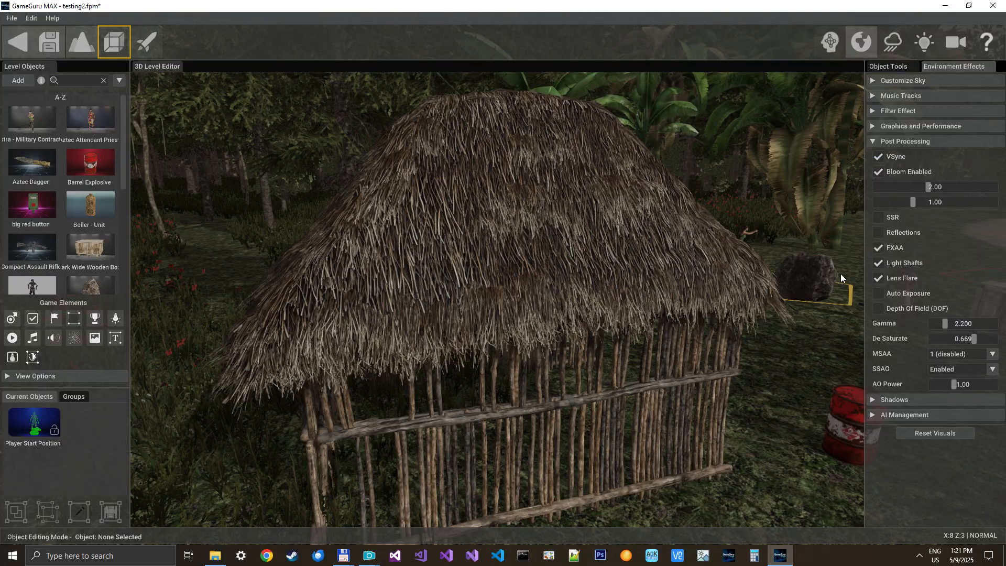
left_click_drag(972, 340, 1004, 343)
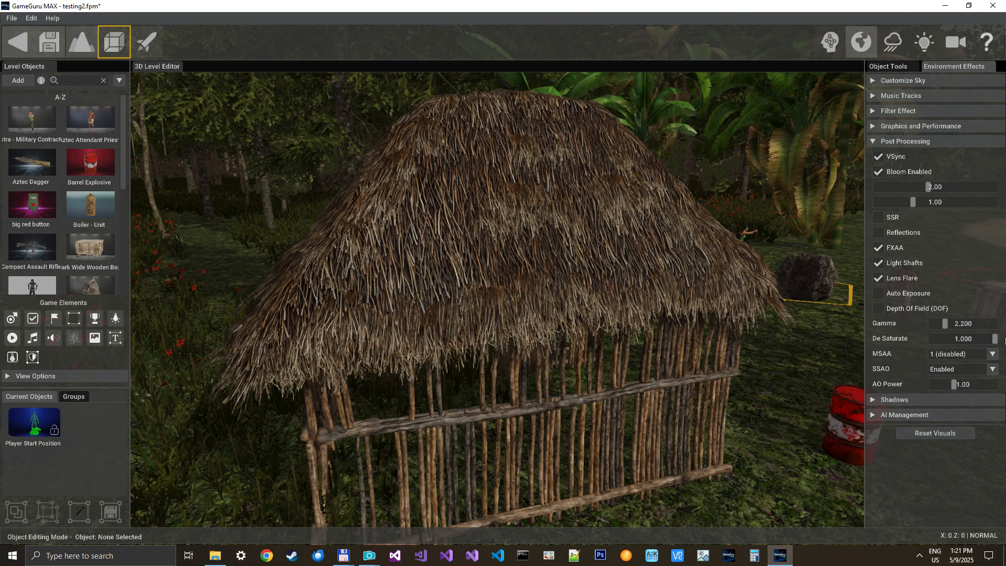
left_click_drag(995, 340, 980, 340)
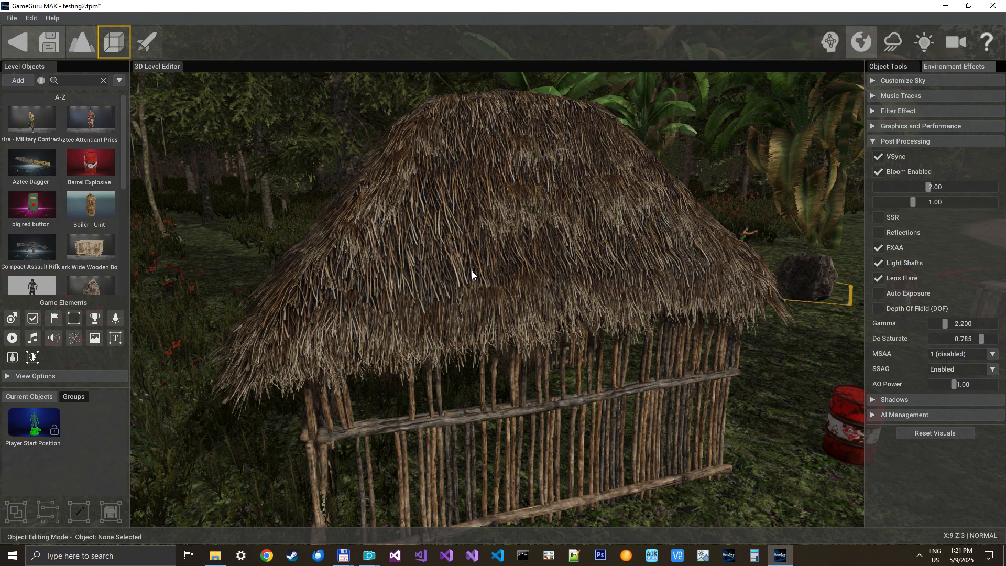
right_click_drag(470, 270, 519, 250)
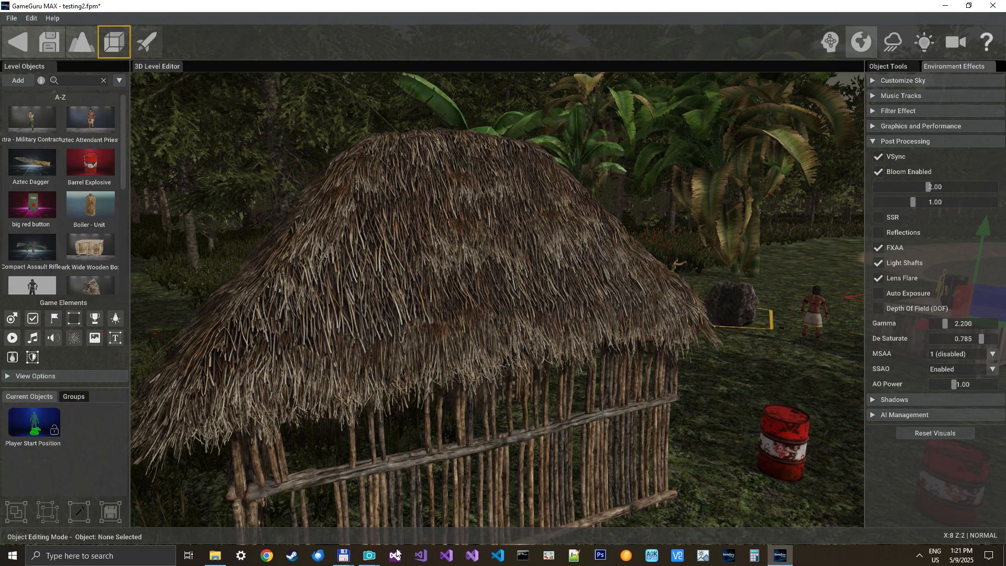
Step: Switch to PaintShop Pro to compare the Image8 and Image9 palm tree screenshots, and return to GameGuru MAX
mouse_move(368, 555)
left_click(481, 503)
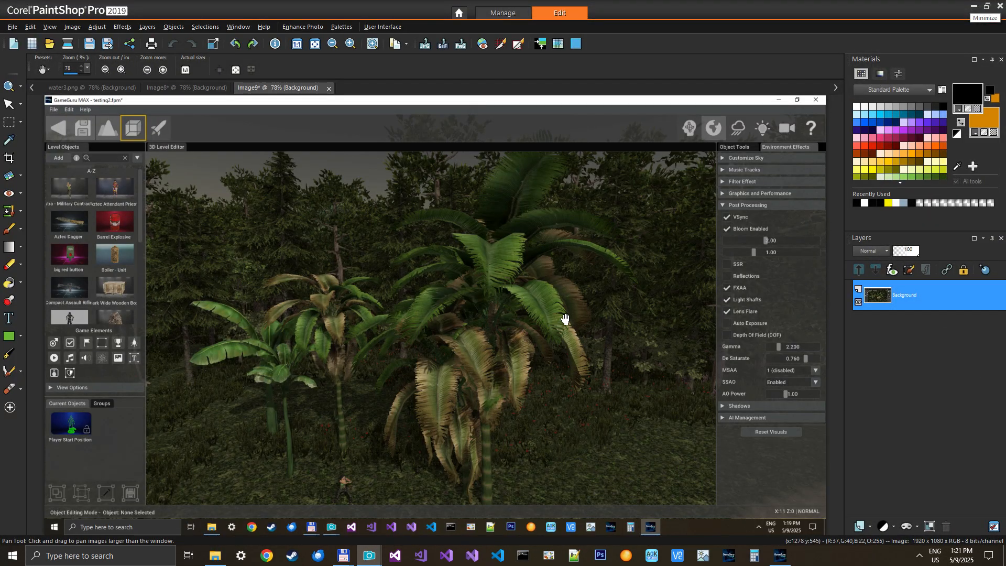
left_click(189, 90)
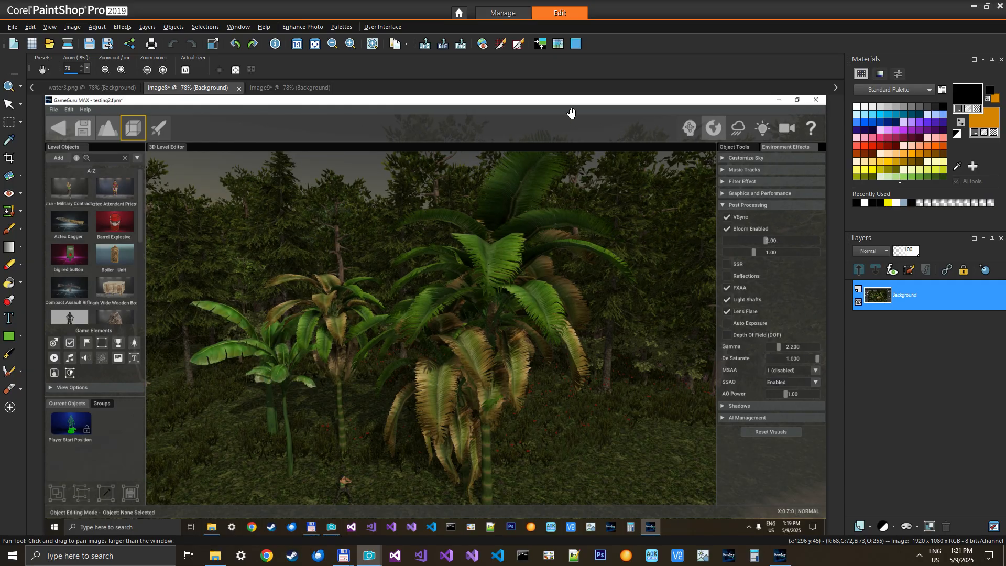
left_click(285, 88)
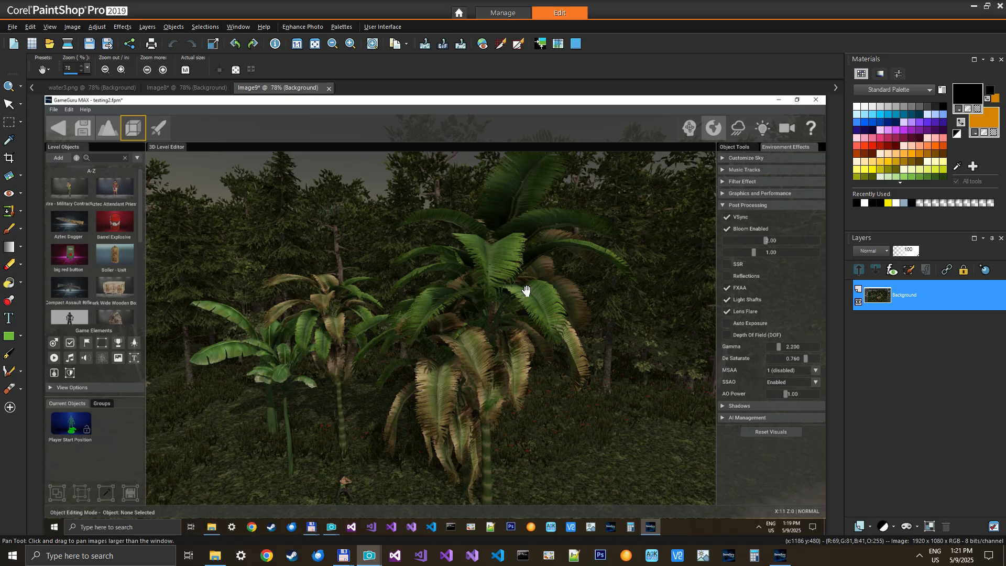
left_click(779, 554)
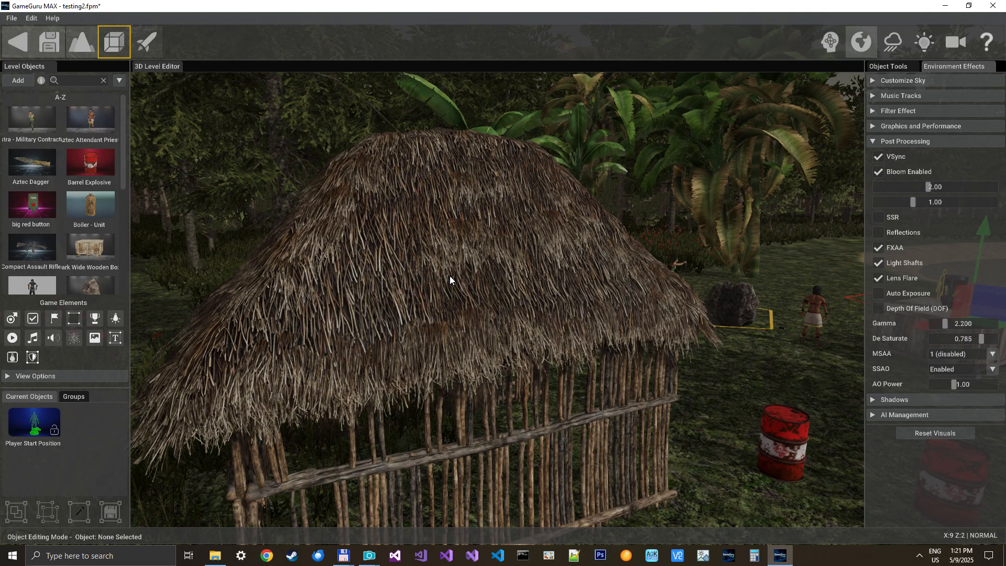
Step: Leave the testing2 level without saving and open the river level from the Game Storyboard
left_click(23, 47)
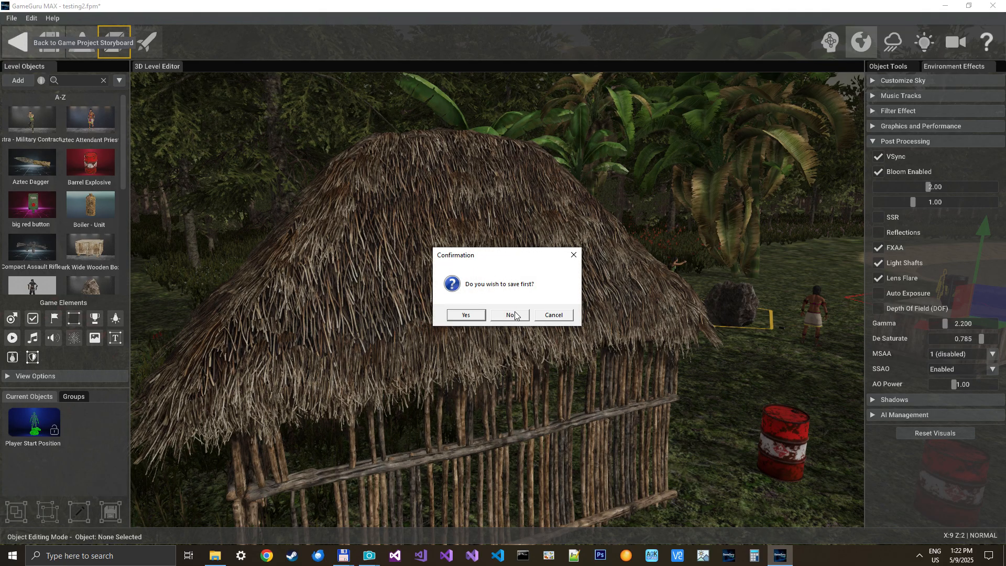
left_click(510, 314)
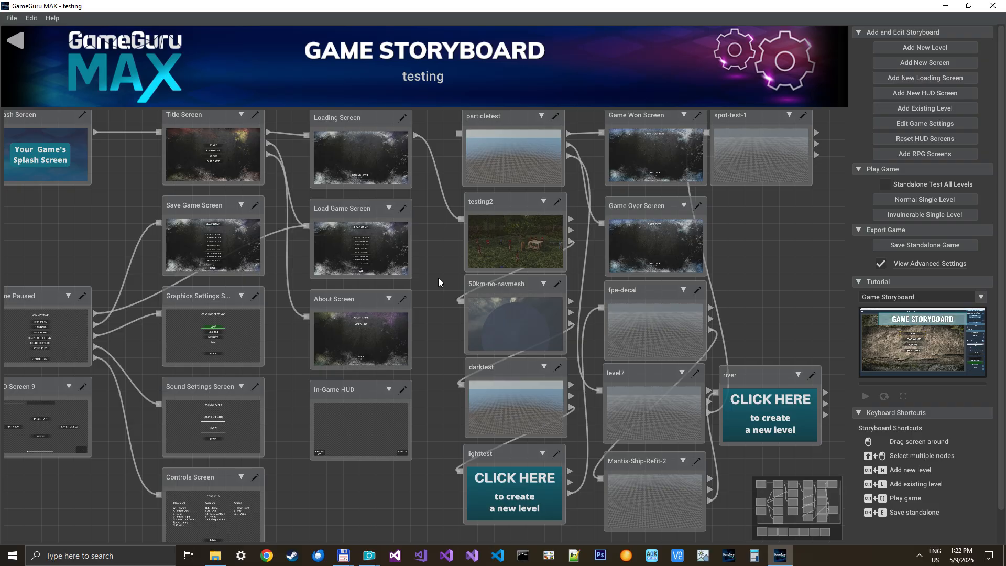
left_click(767, 417)
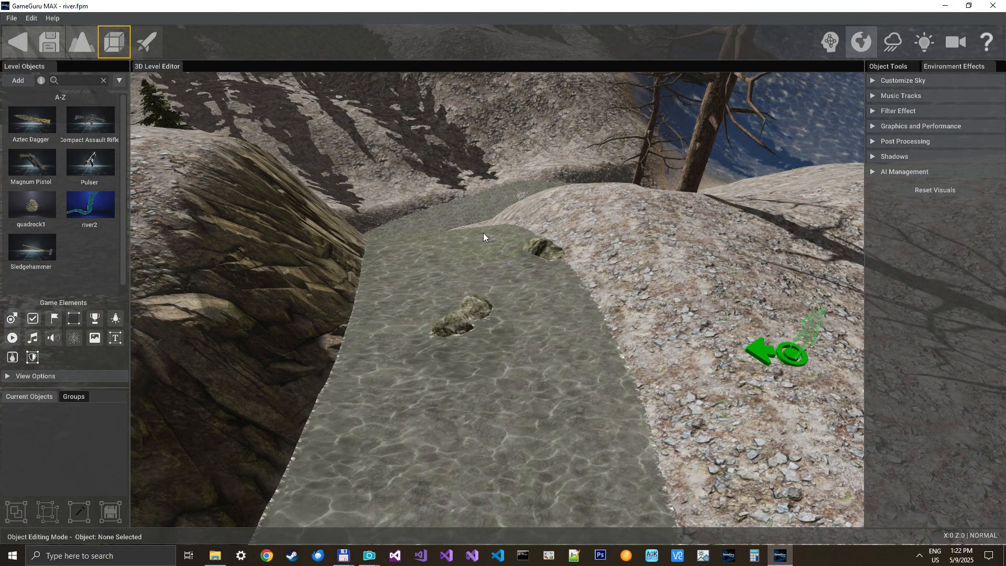
Step: Look over the river level from above and check its Post Processing settings
mouse_move(513, 251)
right_mouse_down()
mouse_move(511, 261)
mouse_move(512, 252)
right_mouse_up()
key("e")
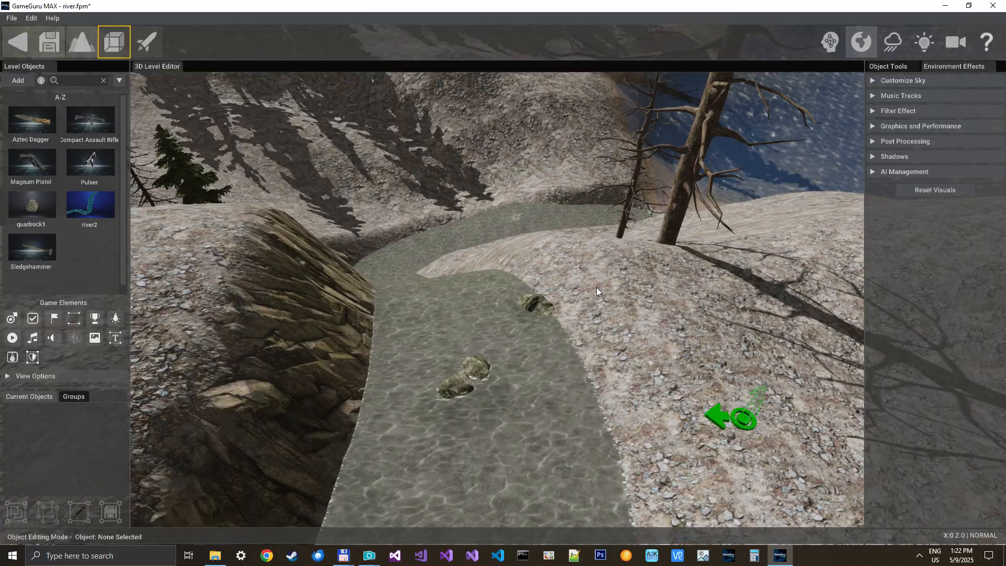
left_click(879, 142)
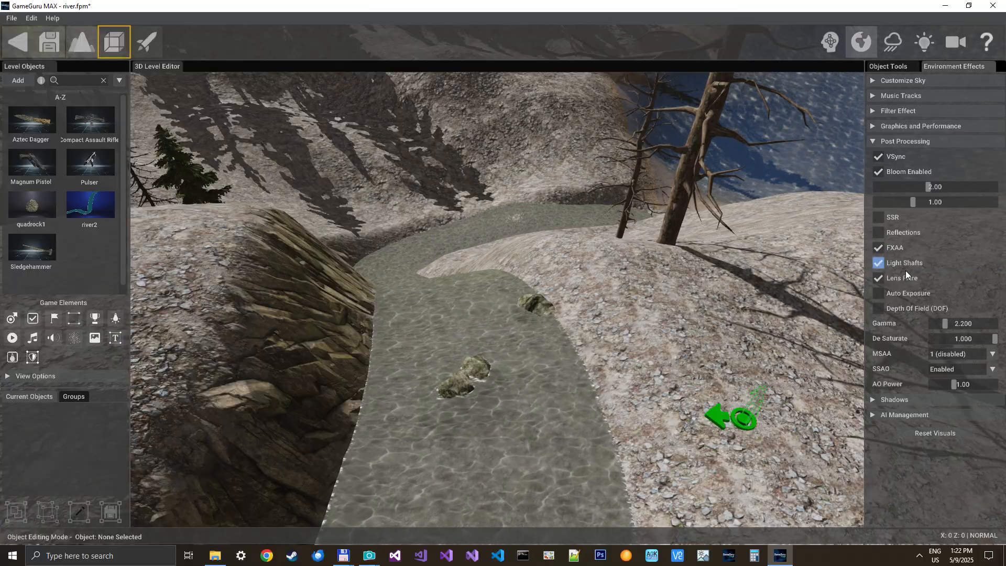
left_click(900, 143)
Step: Select the river2 object and show its material's Water Object custom shader parameters
left_click(892, 66)
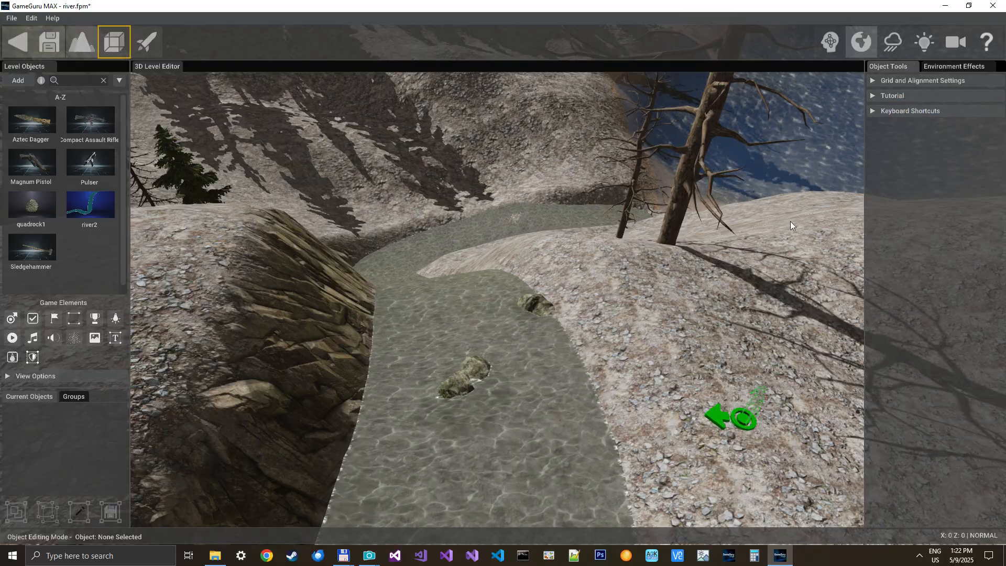
left_click(551, 390)
scroll(900, 334, "down", 2)
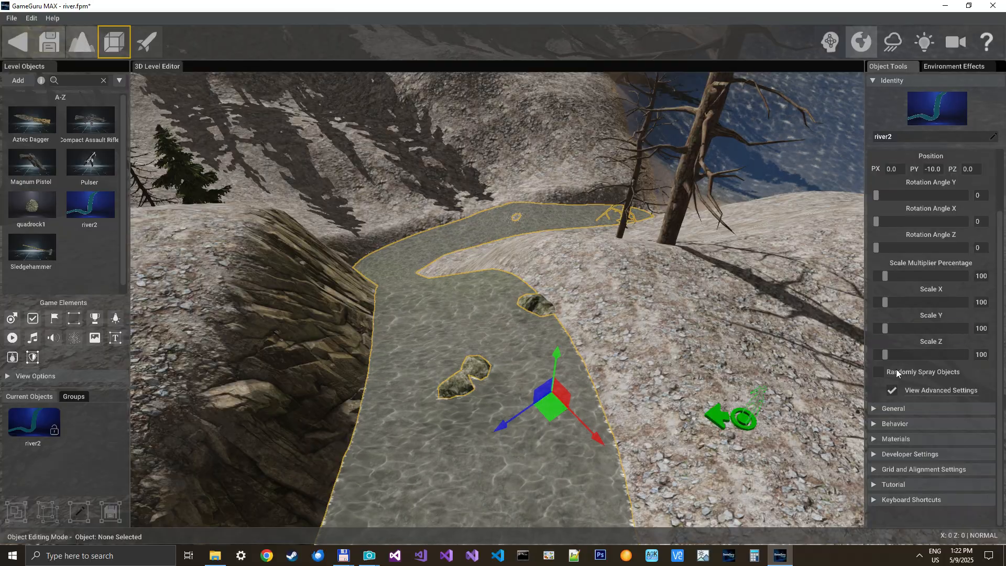
left_click(890, 433)
scroll(889, 363, "down", 5)
scroll(890, 361, "down", 4)
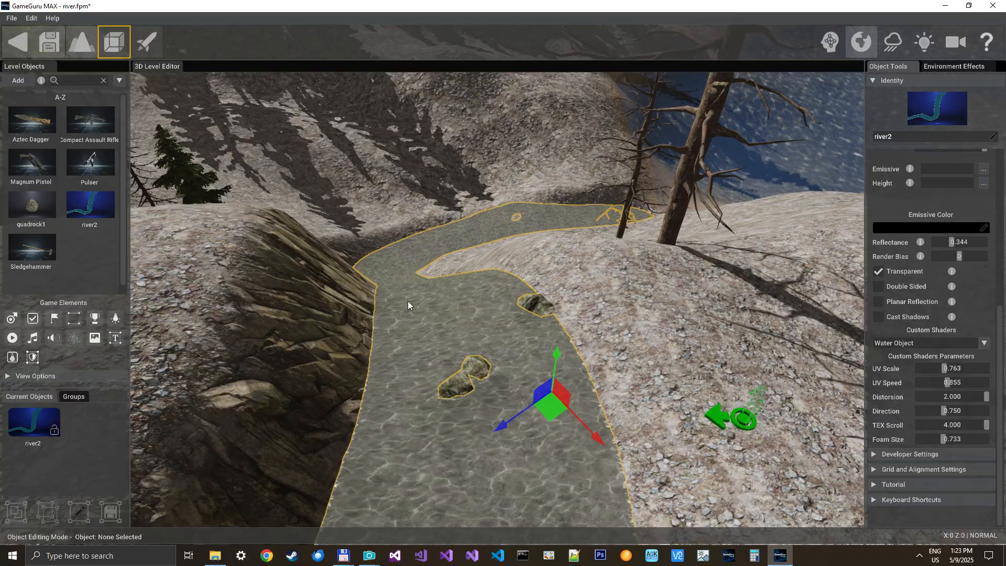
Step: View the river from farther back and up close without its selection outline by selecting the player start instead
key("s")
right_click_drag(486, 332, 486, 333)
key("s")
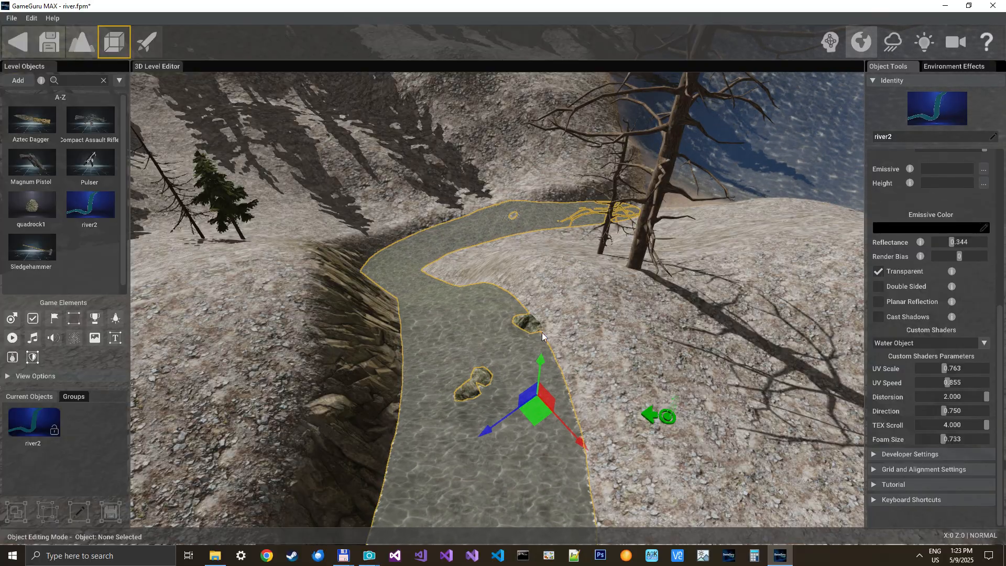
left_click(651, 410)
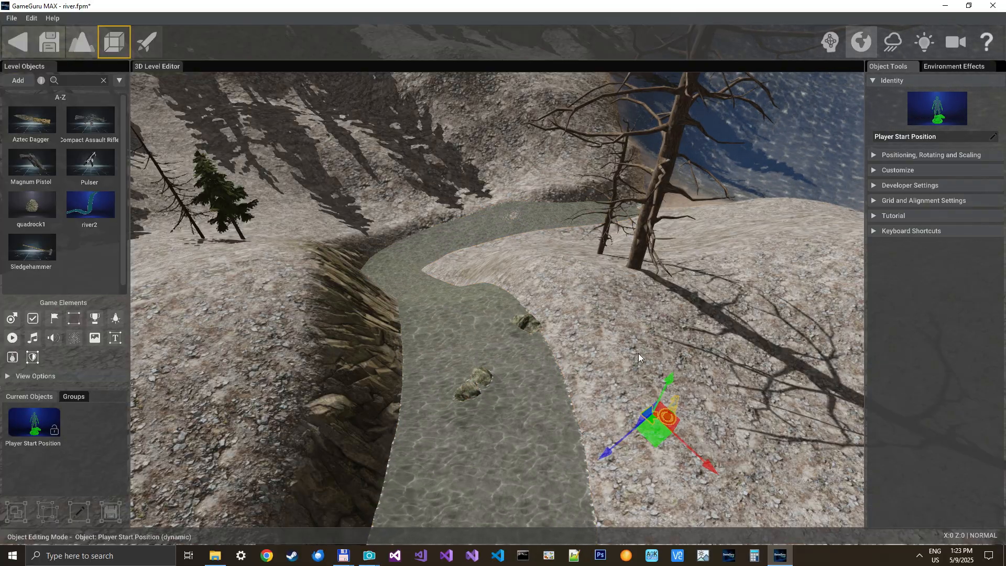
right_click_drag(629, 318, 628, 363)
key("w")
Step: Select the river again and try its Foam Size at 0.870, settling on 0.656
left_click(554, 333)
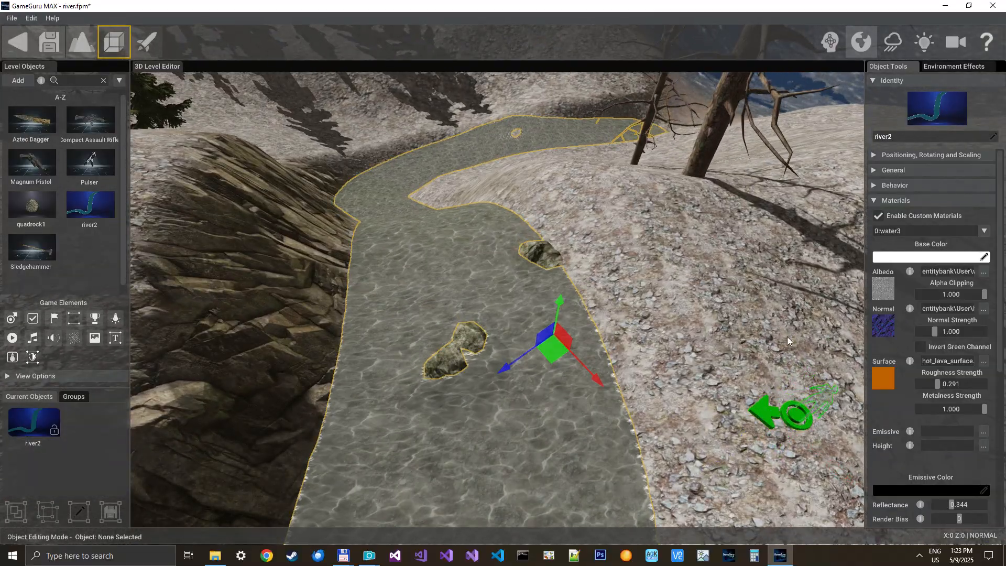
scroll(895, 414, "down", 5)
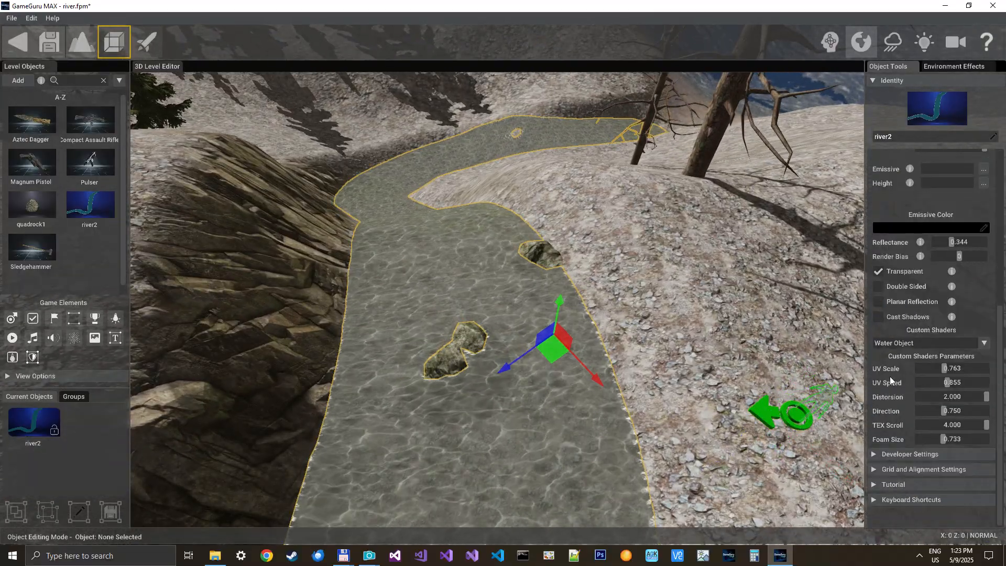
double_click(918, 369)
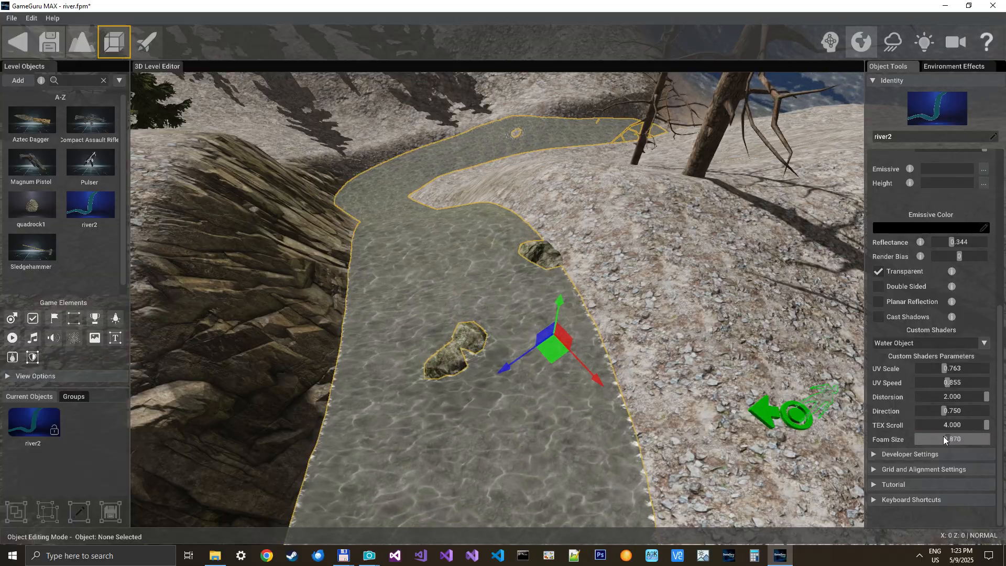
mouse_move(925, 444)
left_mouse_down()
mouse_move(953, 444)
mouse_move(940, 443)
left_mouse_up()
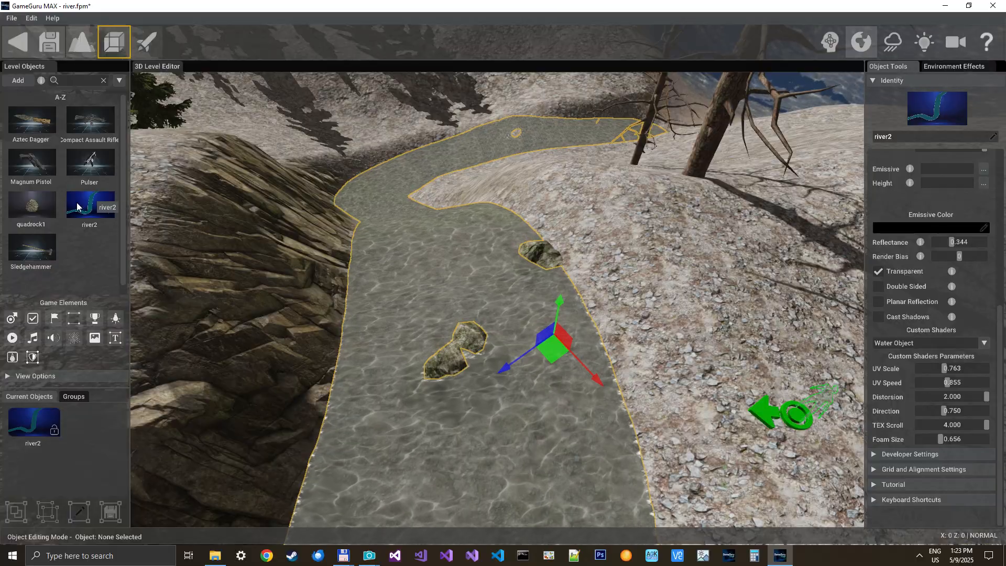
Step: Place a quadrock1 in the river just upstream of the existing rocks, and inspect the waterline around it
left_click(30, 209)
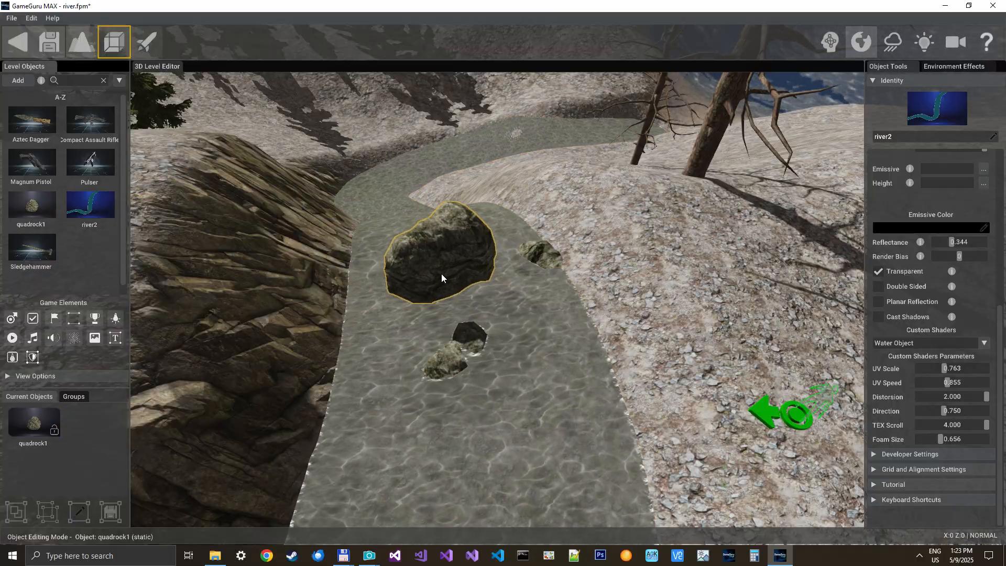
left_click(440, 274)
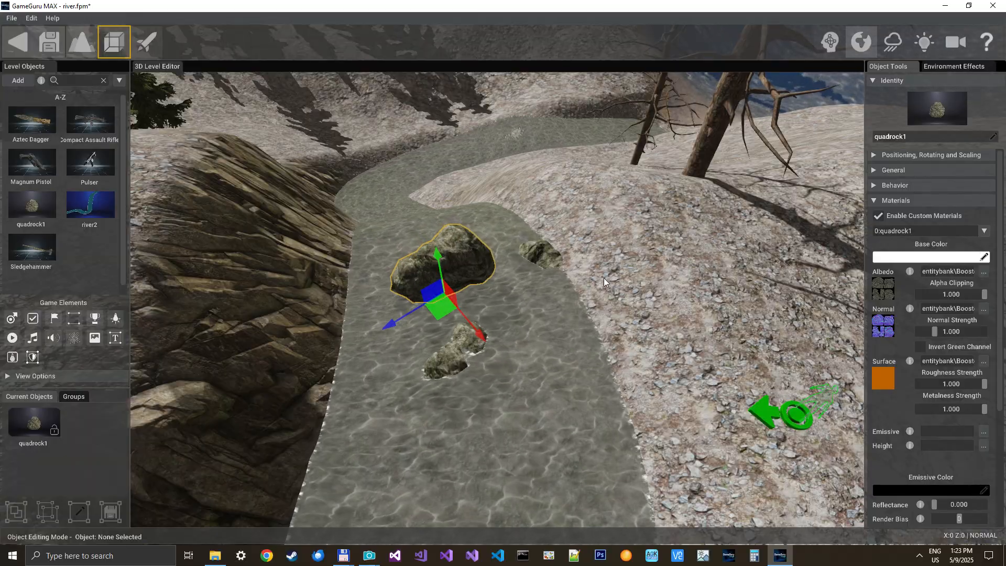
left_click(765, 411)
key("w")
right_click_drag(719, 383, 634, 331)
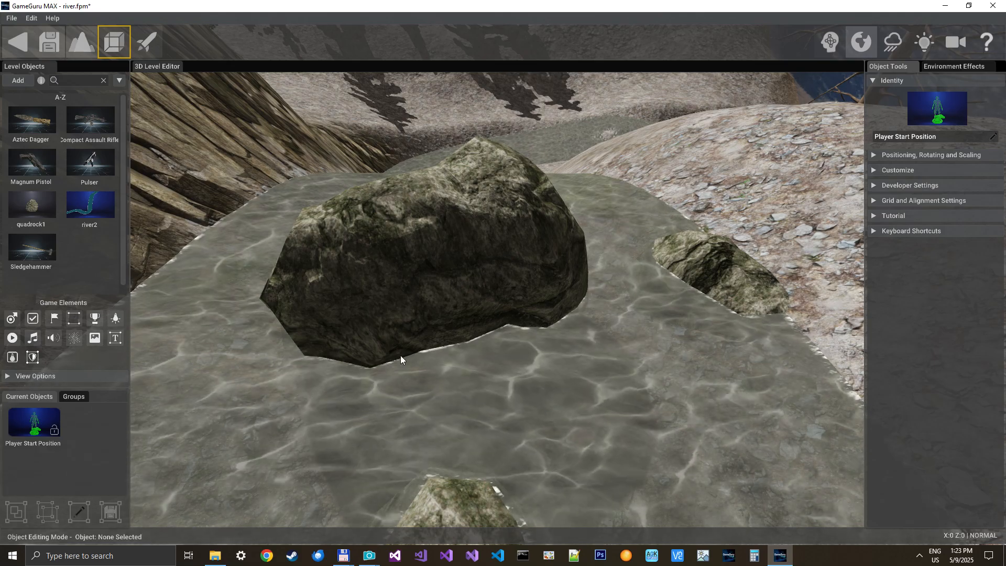
Step: Lower the new quadrock1 vertically so that it is mostly submerged in the river
left_click(487, 248)
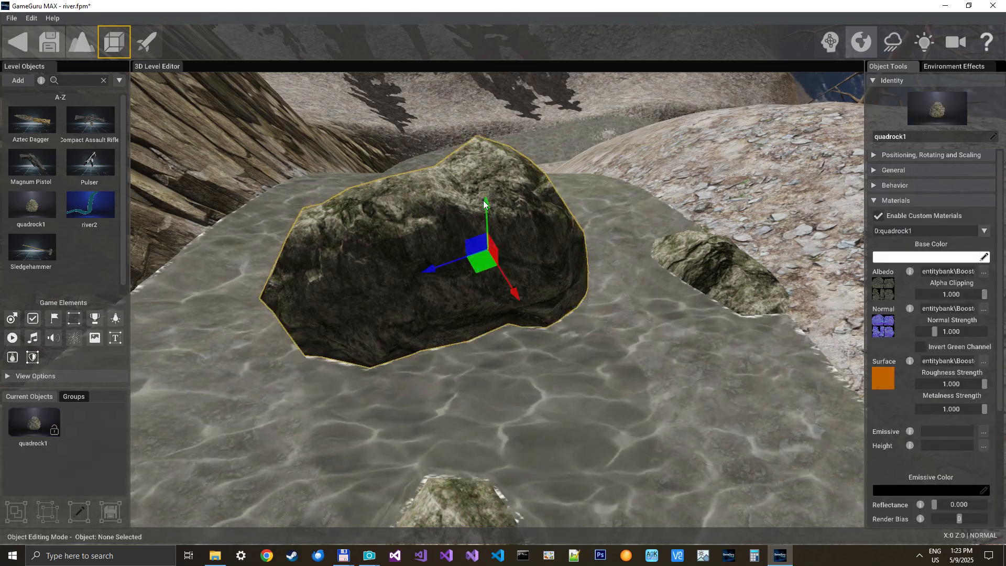
left_click(485, 213)
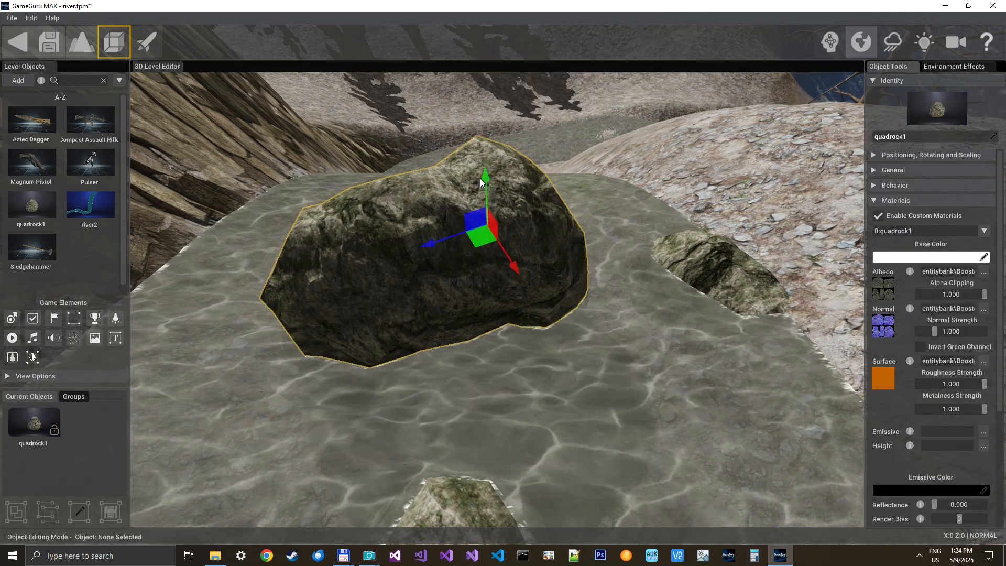
left_click_drag(485, 180, 489, 267)
Step: Examine the foam and moving water around the rocks from close up and from a distance
key("w")
mouse_move(449, 316)
right_mouse_down()
mouse_move(444, 305)
mouse_move(445, 320)
mouse_move(427, 309)
mouse_move(449, 315)
right_mouse_up()
key("s")
key("s")
key("w")
key("w")
key("s")
key("s")
key("w")
key("s")
key("s")
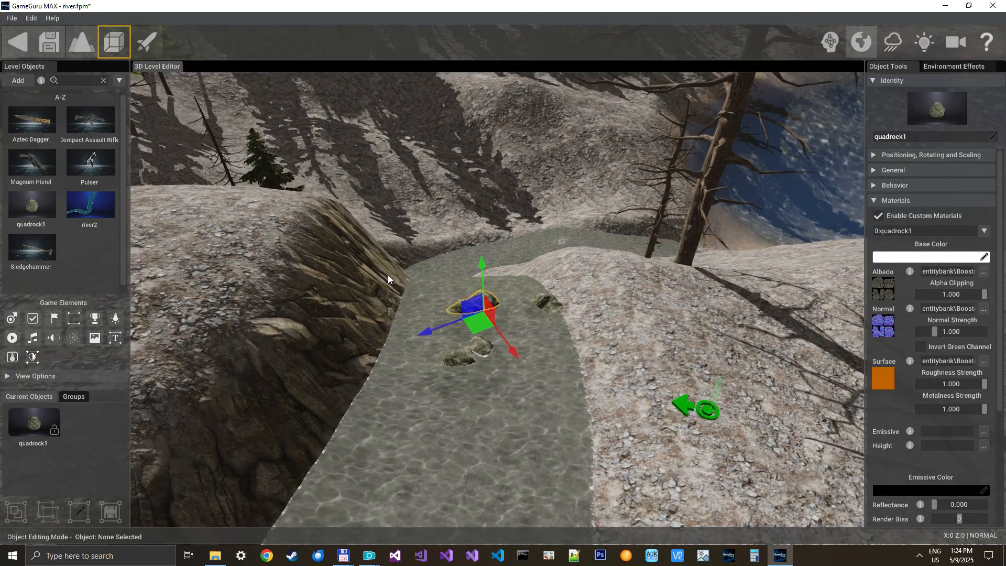
Step: Select the river and set its water shader's TEX Scroll to 3.000 and Direction to 0.000
scroll(901, 402, "down", 3)
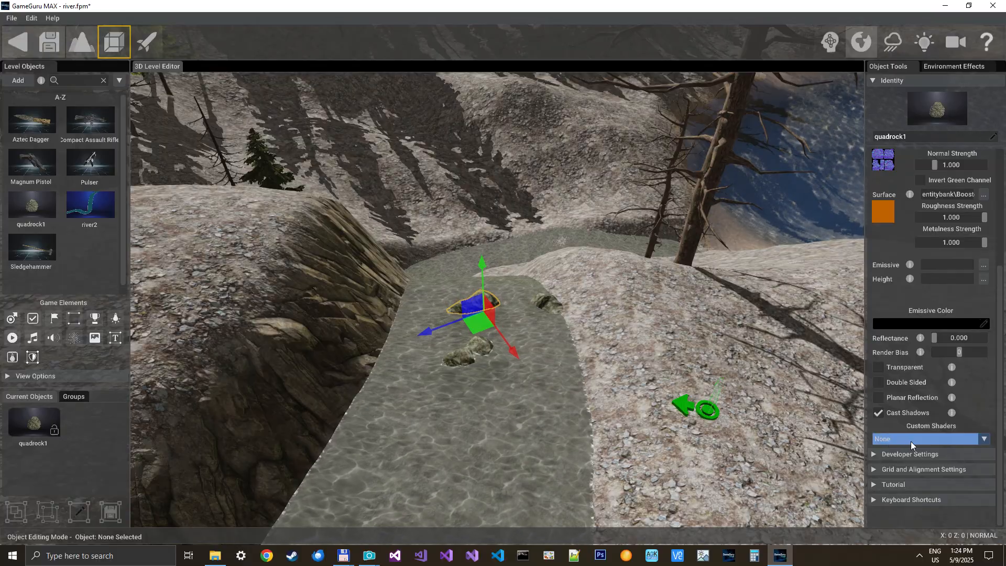
left_click(567, 440)
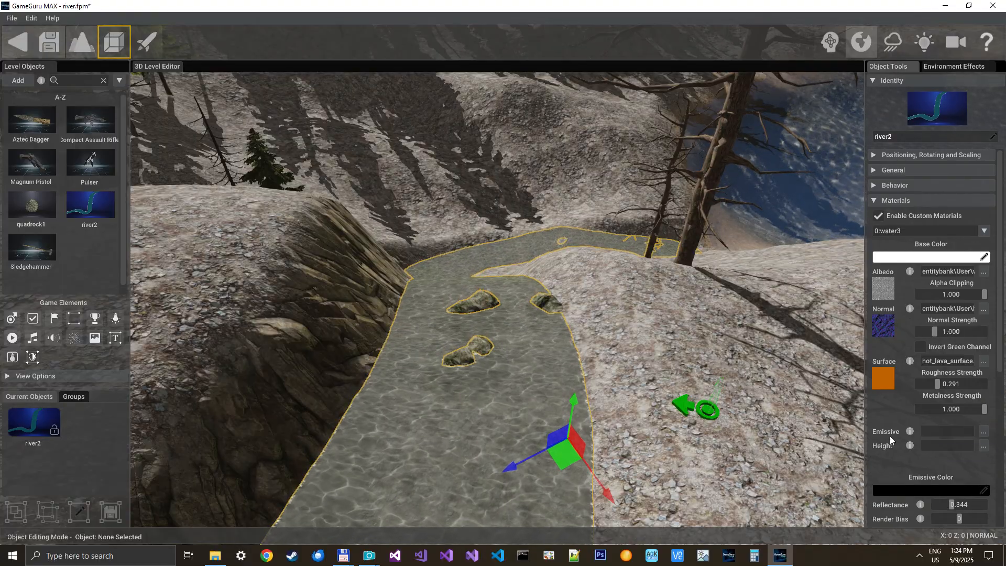
scroll(889, 437, "down", 5)
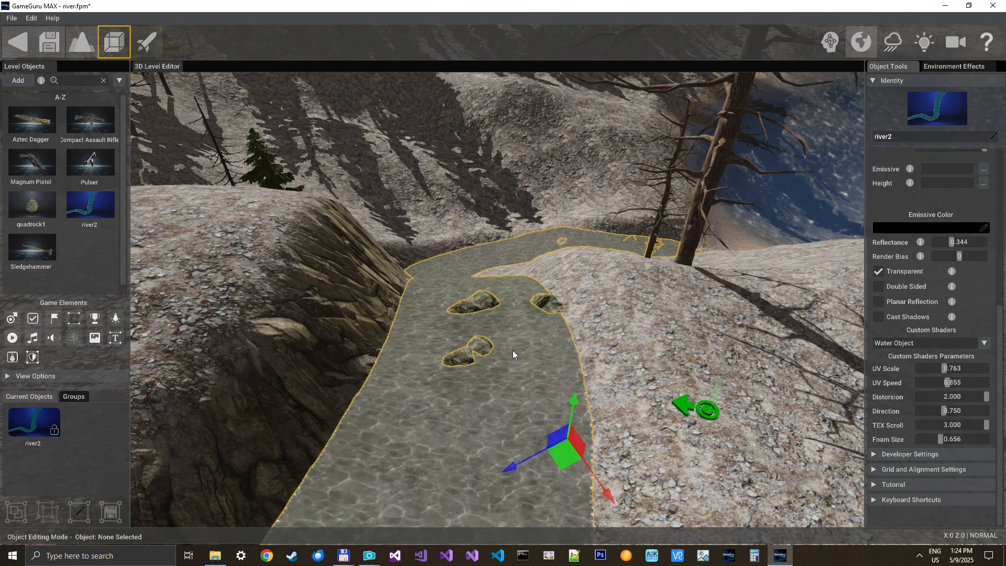
key("w")
mouse_move(710, 402)
right_mouse_down()
mouse_move(707, 427)
mouse_move(708, 399)
right_mouse_up()
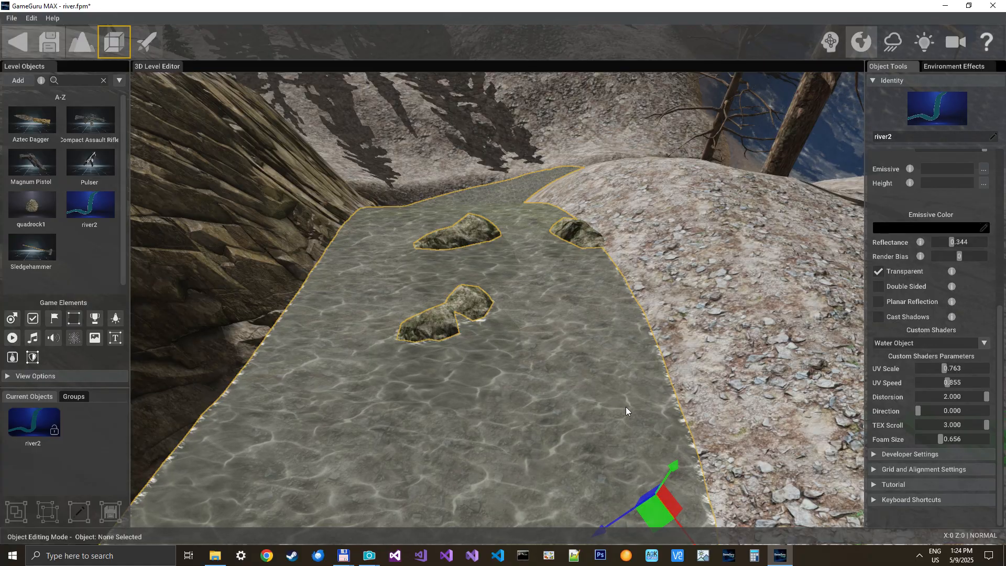
Step: Examine the river's flow up close and preview the albedo and normal textures of its water3 material
mouse_move(546, 412)
right_mouse_down()
mouse_move(543, 445)
mouse_move(543, 425)
right_mouse_up()
key("w")
key("s")
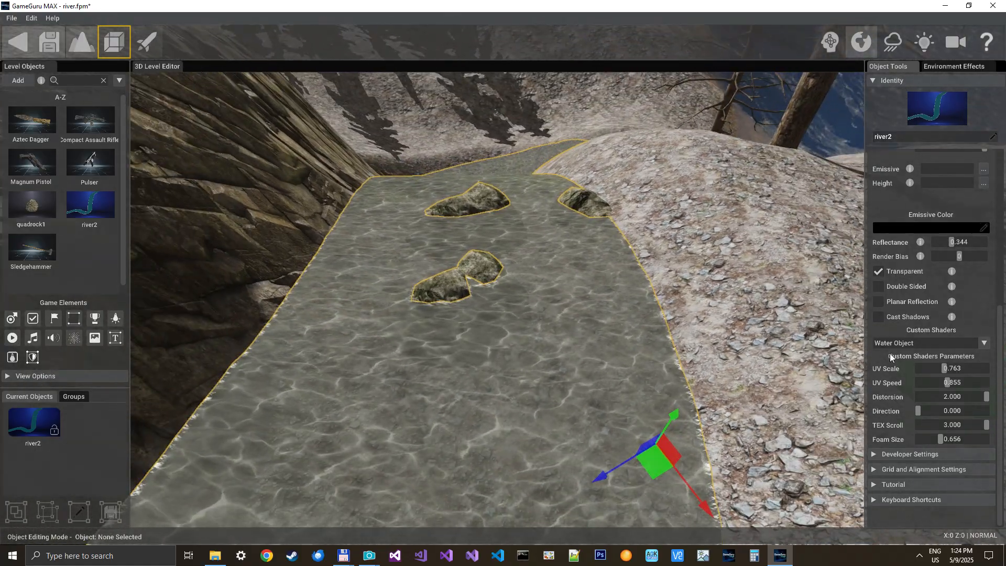
scroll(896, 307, "up", 6)
mouse_move(887, 287)
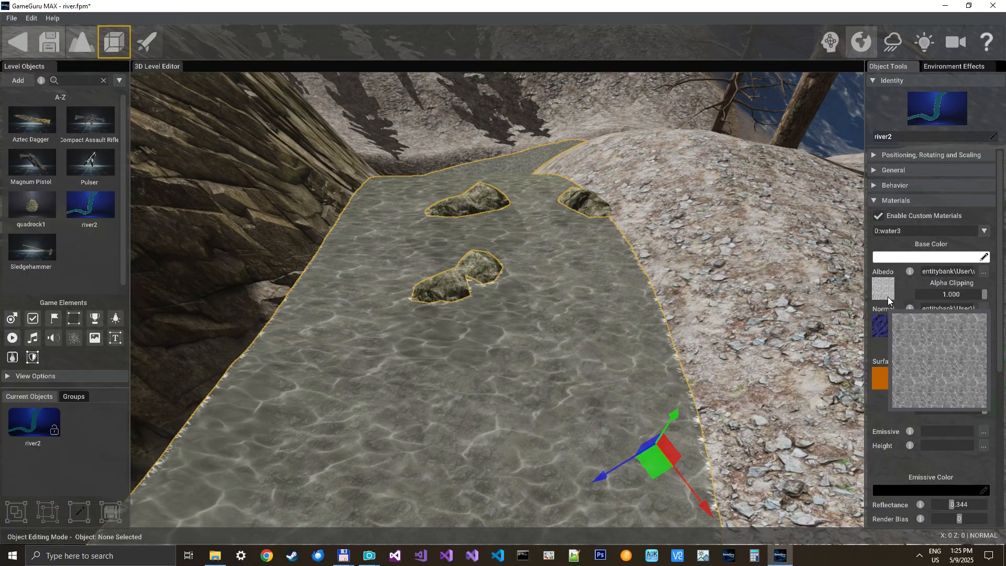
mouse_move(888, 324)
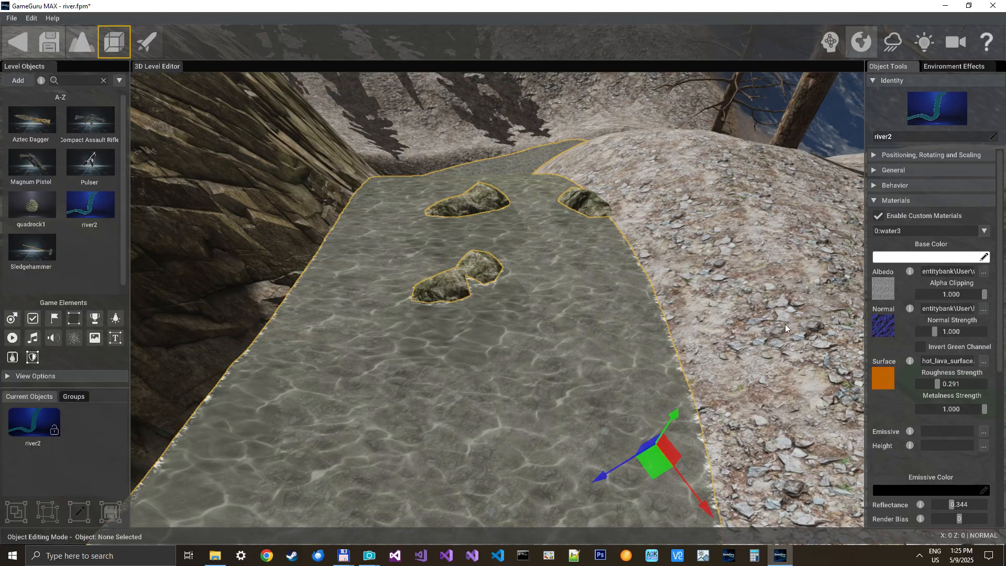
Step: Set the river's Water Object shader to a UV Scale of 0.824 and a Direction of 0.750
key("w")
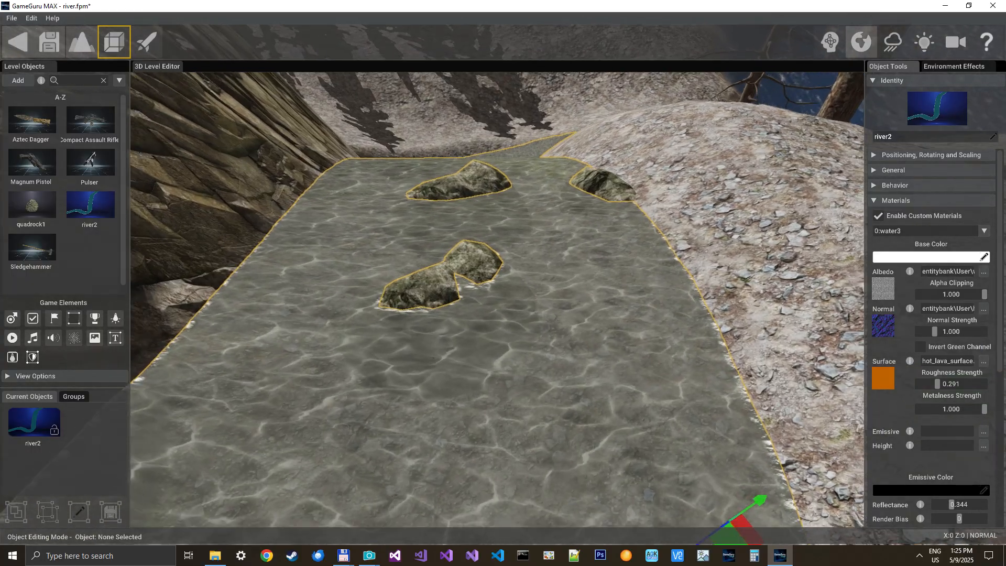
key("s")
key("w")
key("w")
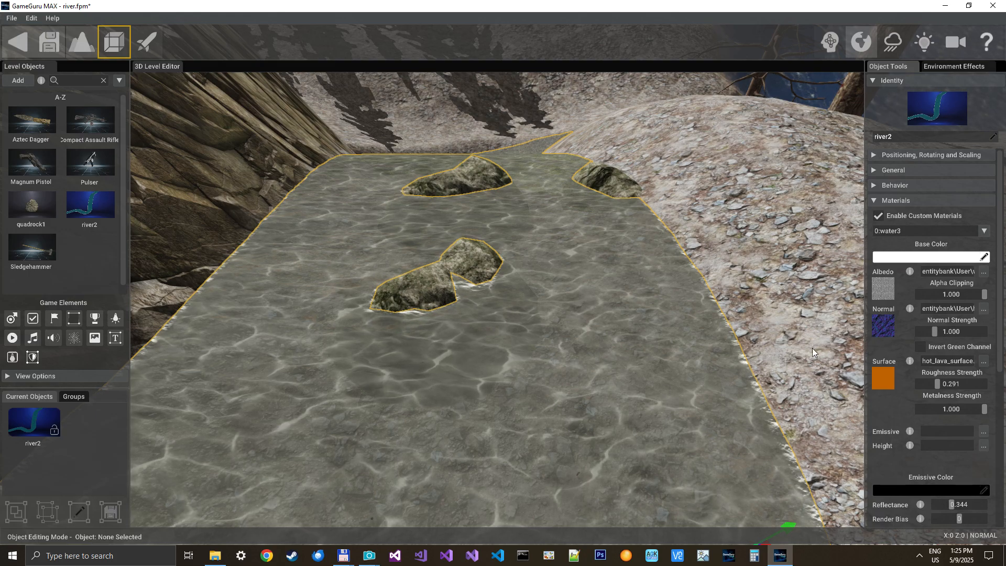
scroll(886, 422, "down", 5)
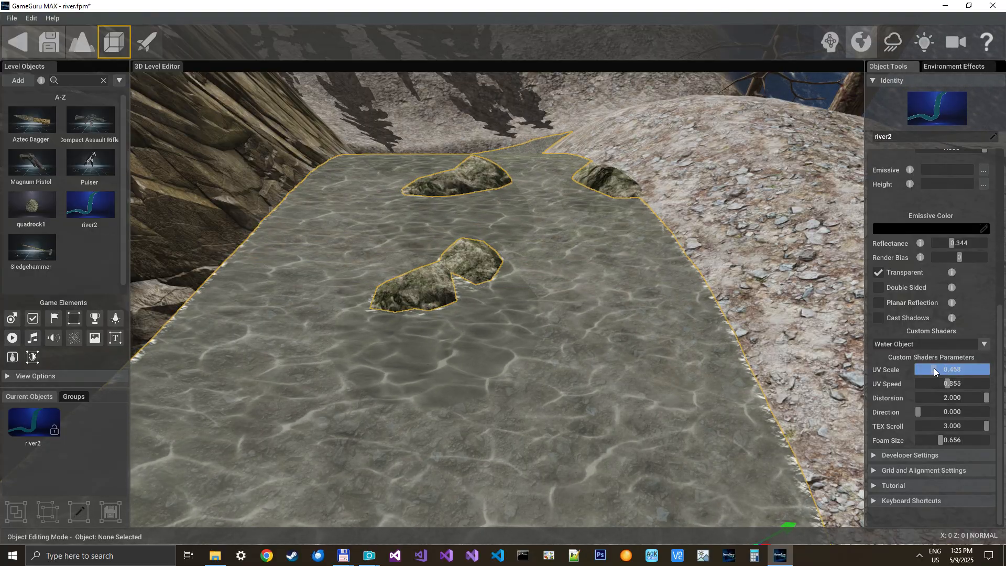
key("e")
right_click_drag(466, 285, 476, 264)
right_click_drag(507, 320, 501, 321)
key("s")
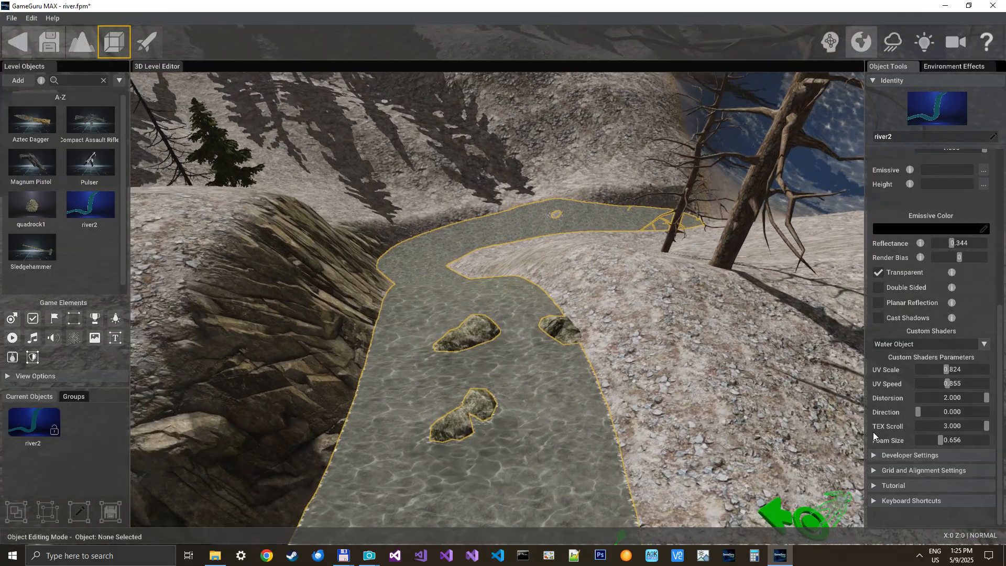
double_click(930, 413)
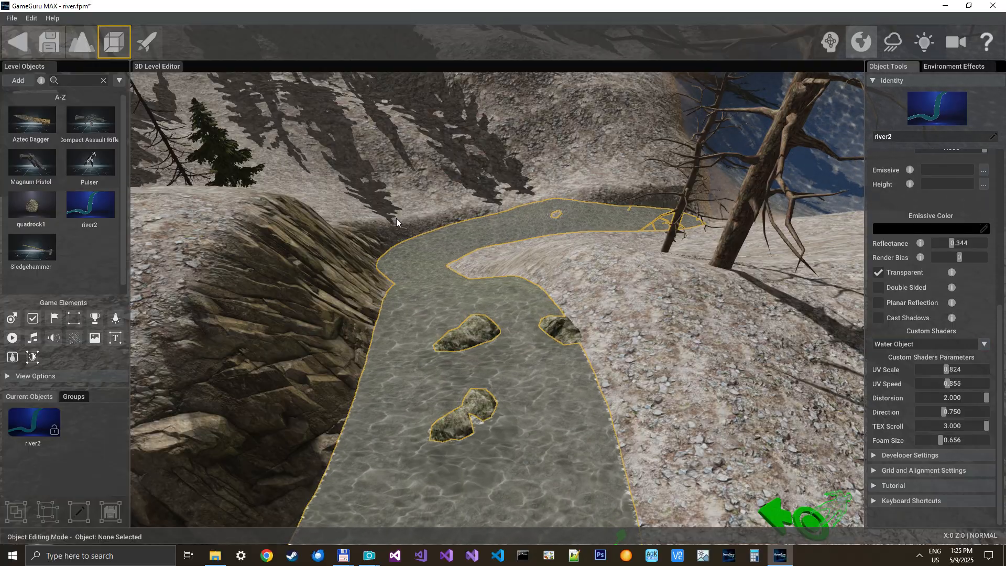
Step: Leave the river level without saving its changes and reopen it from the game storyboard
left_click(25, 43)
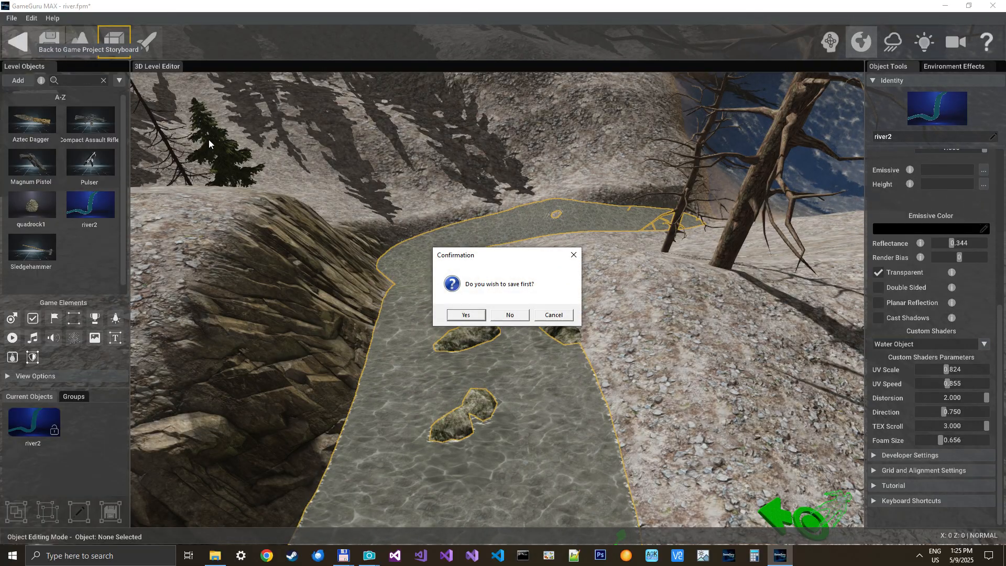
left_click(509, 315)
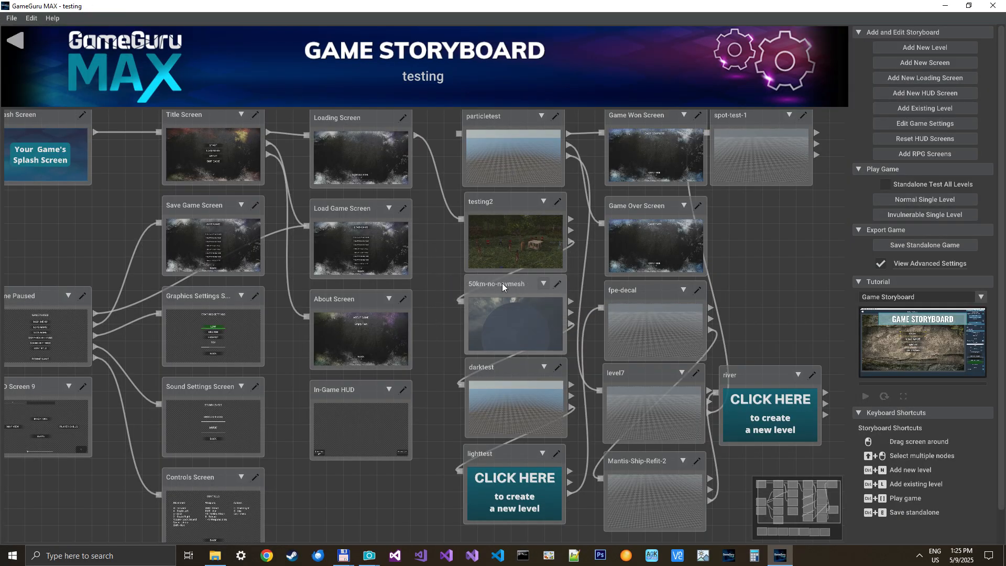
left_click(763, 404)
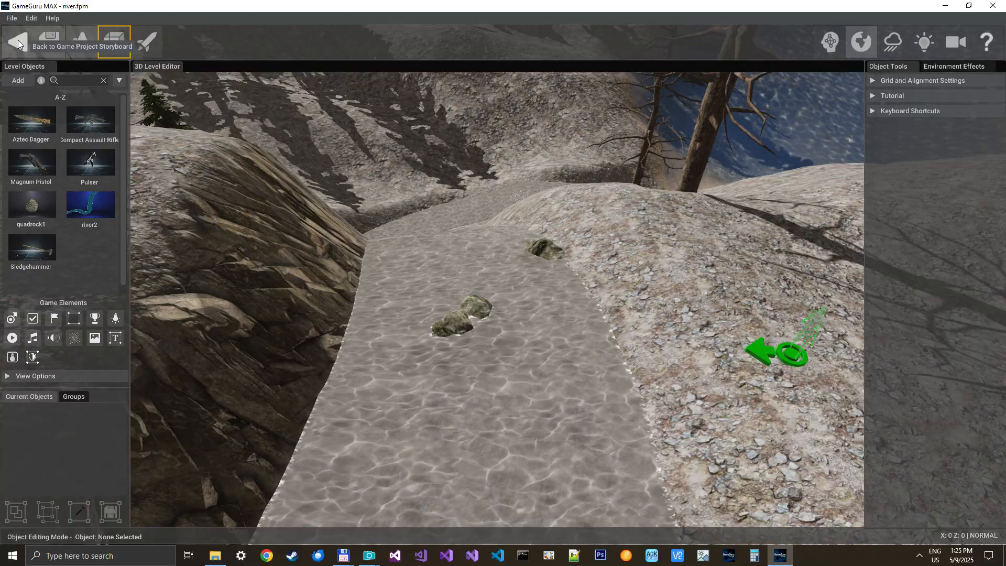
Step: Open level7 from the storyboard, select its Hot Lava water plane and preview the albedo texture of the water3 material
left_click(18, 43)
left_click(644, 400)
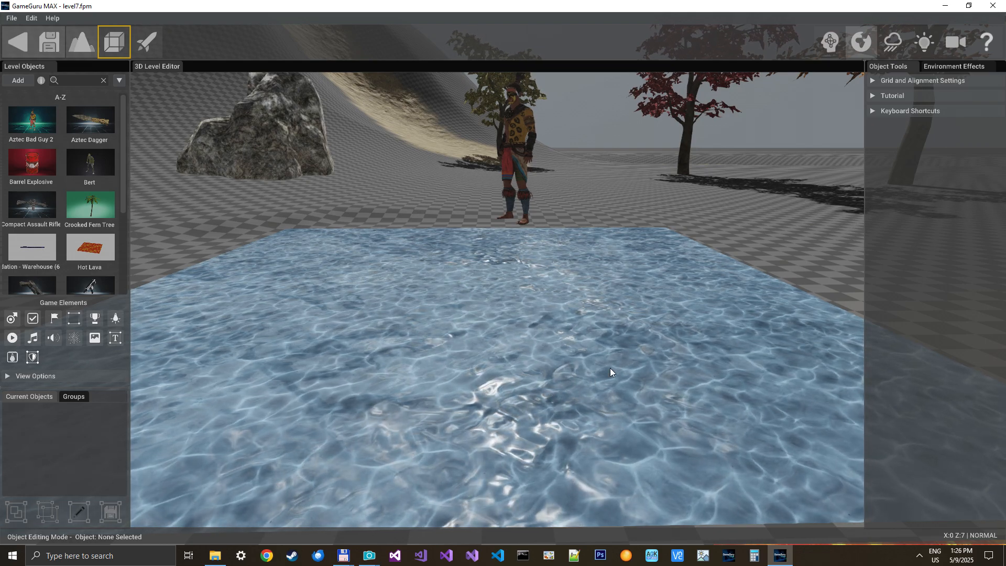
left_click(478, 329)
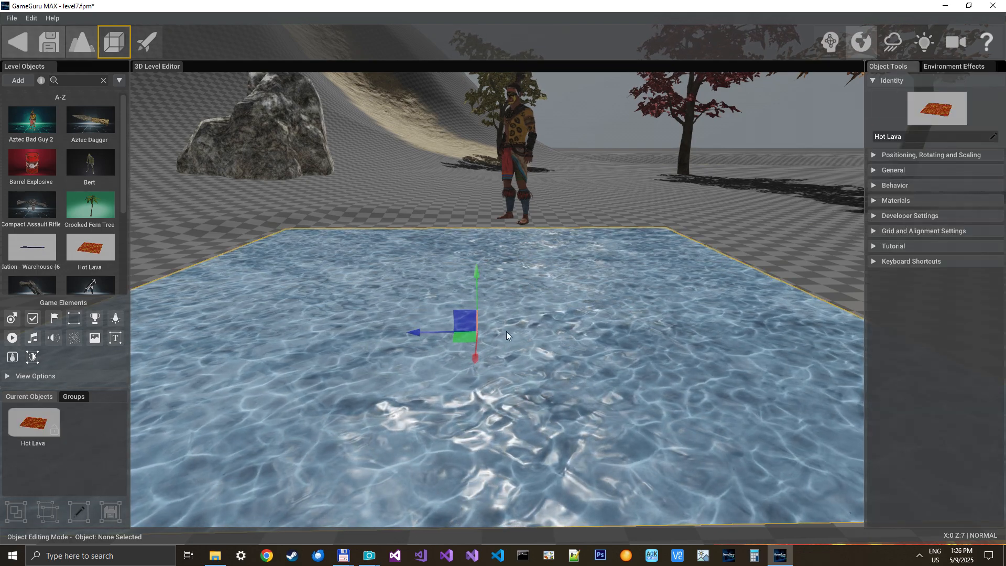
left_click(880, 200)
mouse_move(882, 289)
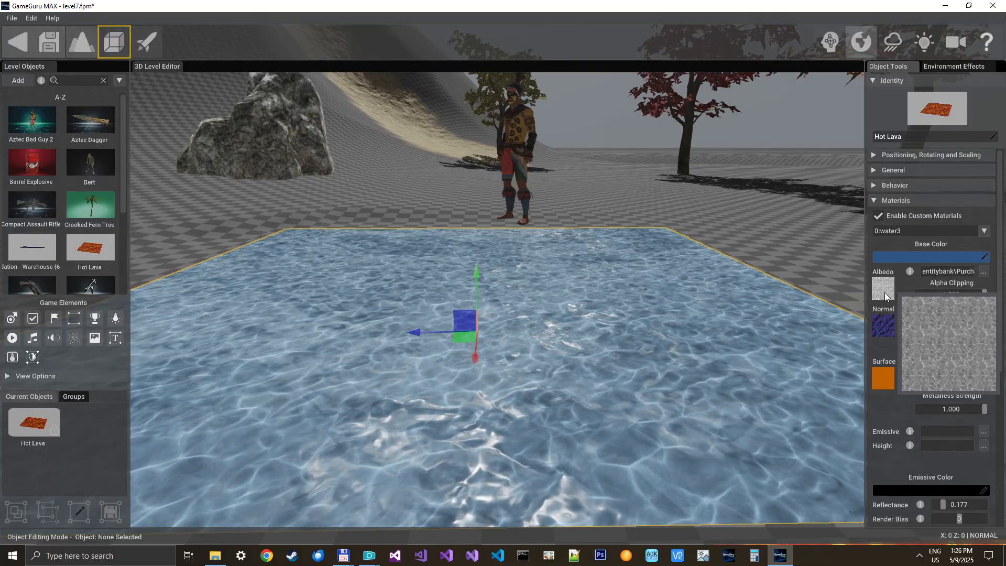
Step: Try green tints for the water plane's base color and change it to a muted teal, about R 68, G 109, B 113
left_click(920, 258)
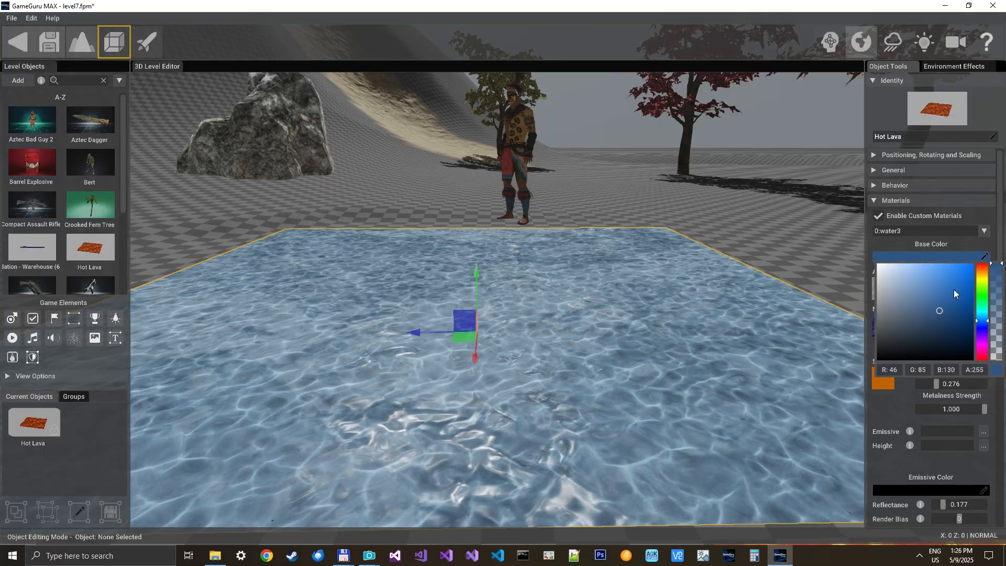
left_click(981, 299)
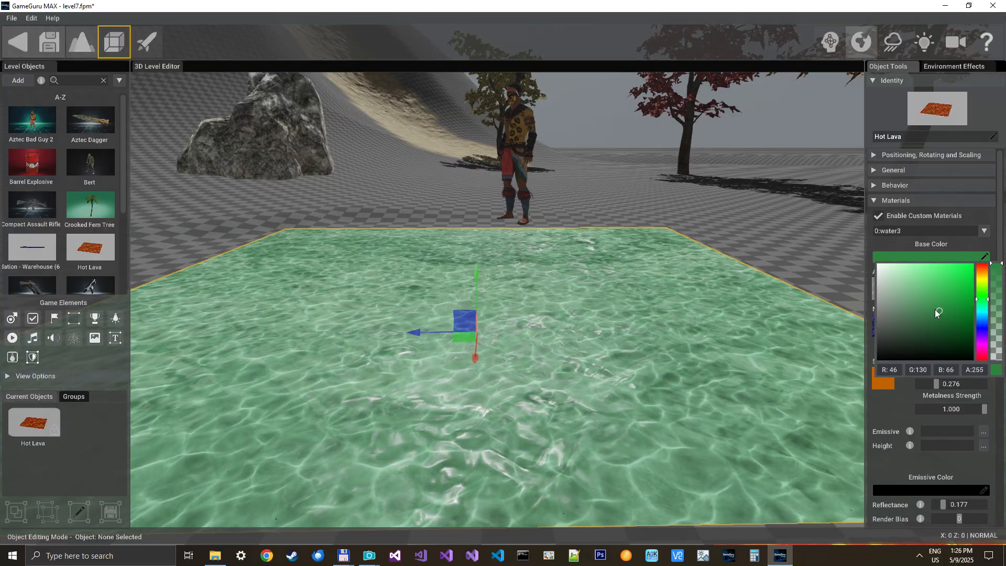
left_click(910, 314)
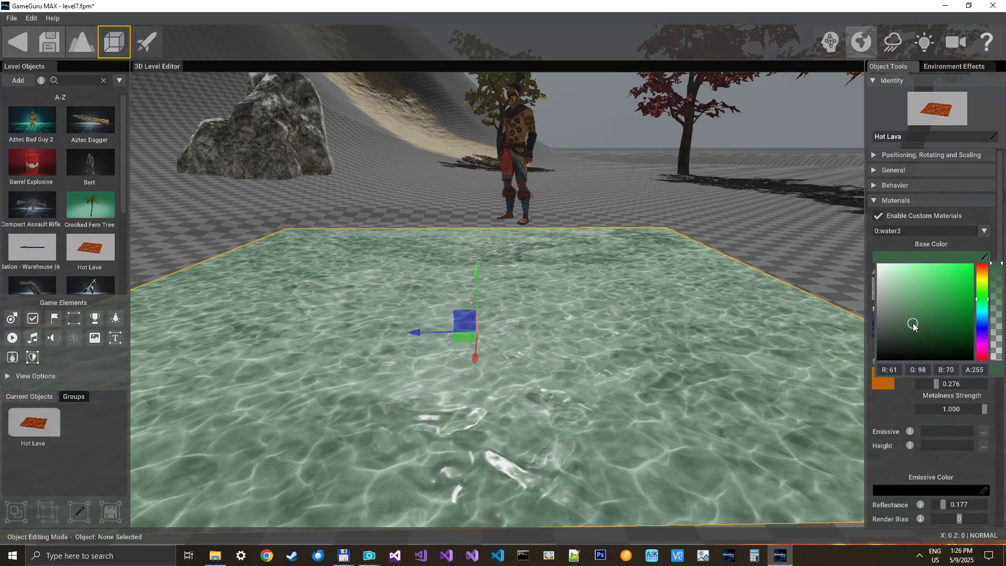
left_click(914, 318)
left_click(980, 312)
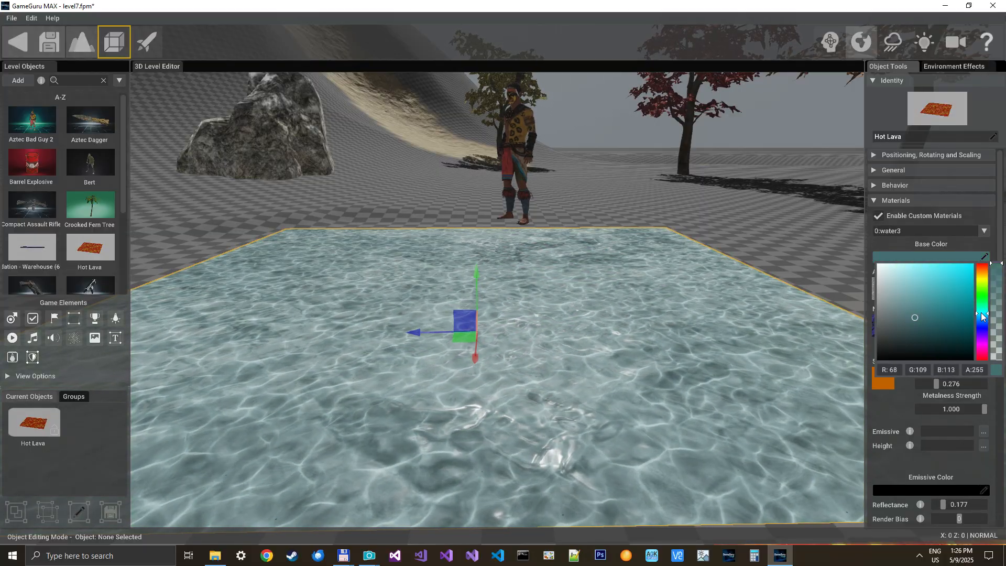
Step: Examine the recolored water plane and its surface highlights from slightly different viewpoints
right_click_drag(646, 309, 647, 391)
key("w")
mouse_move(573, 303)
right_mouse_down()
mouse_move(572, 366)
mouse_move(544, 340)
mouse_move(545, 315)
mouse_move(572, 310)
right_mouse_up()
key("s")
key("w")
key("d")
key("s")
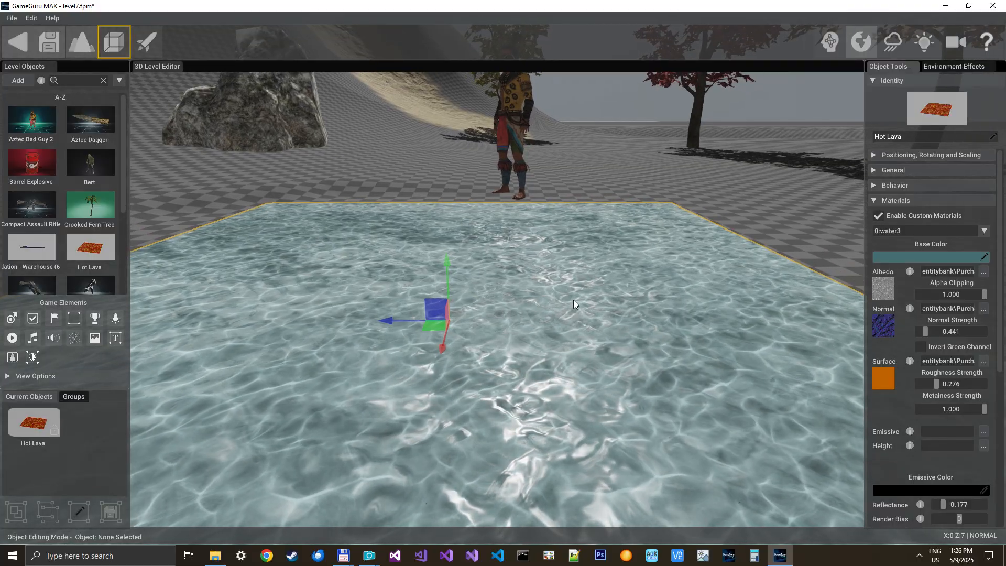
Step: Select the Aztec Bad Guy 2 character and review its material and custom shader settings
left_click(525, 137)
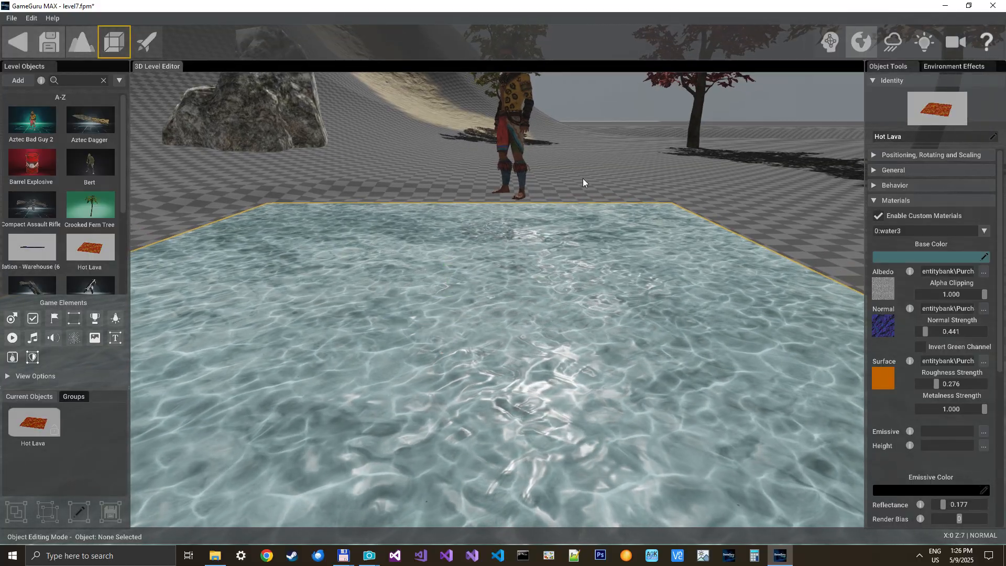
scroll(924, 380, "down", 3)
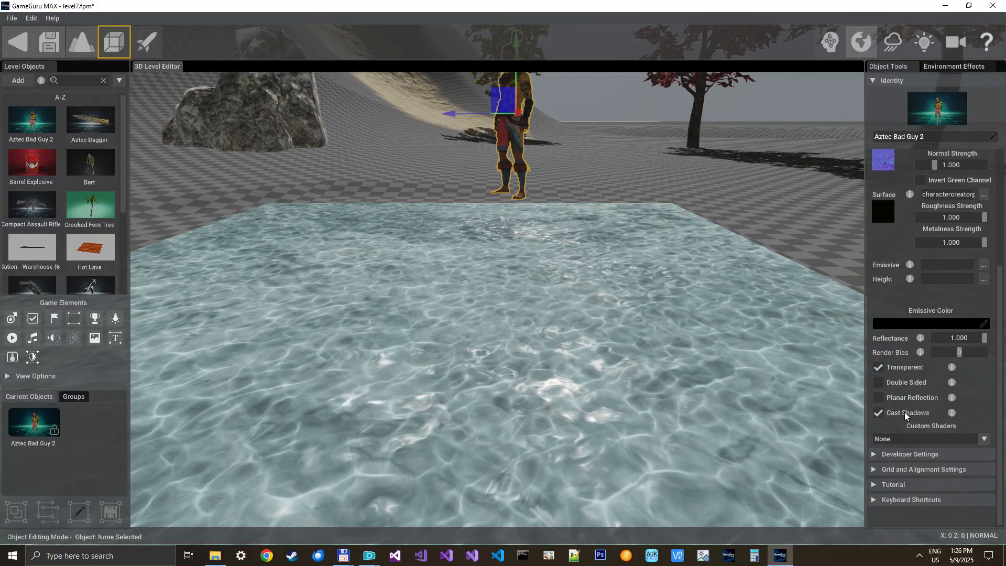
scroll(891, 352, "up", 3)
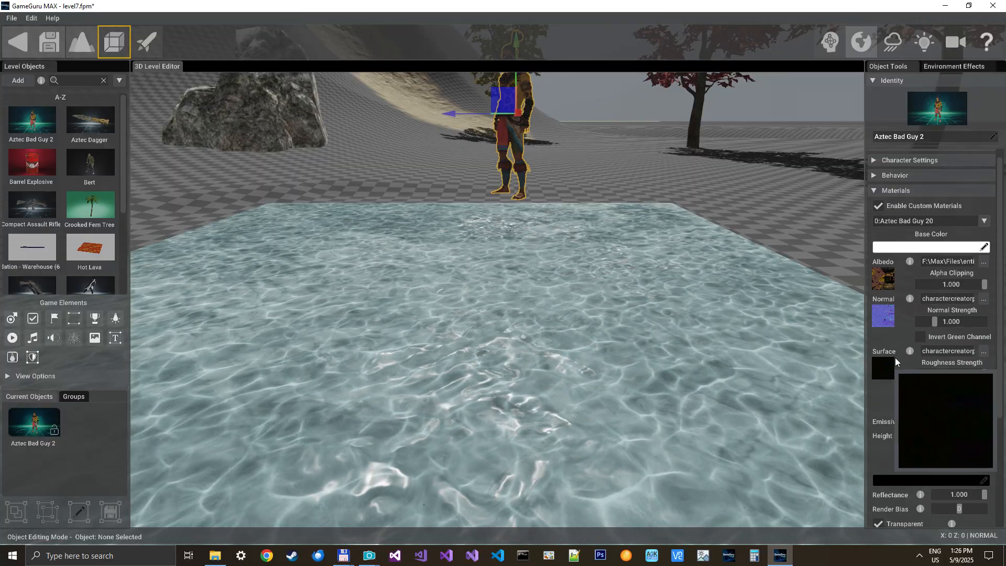
Step: Reselect the water plane, try a UV Scale of 1.282 in its Water Object shader and settle on 0.458
left_click(754, 357)
scroll(896, 354, "down", 5)
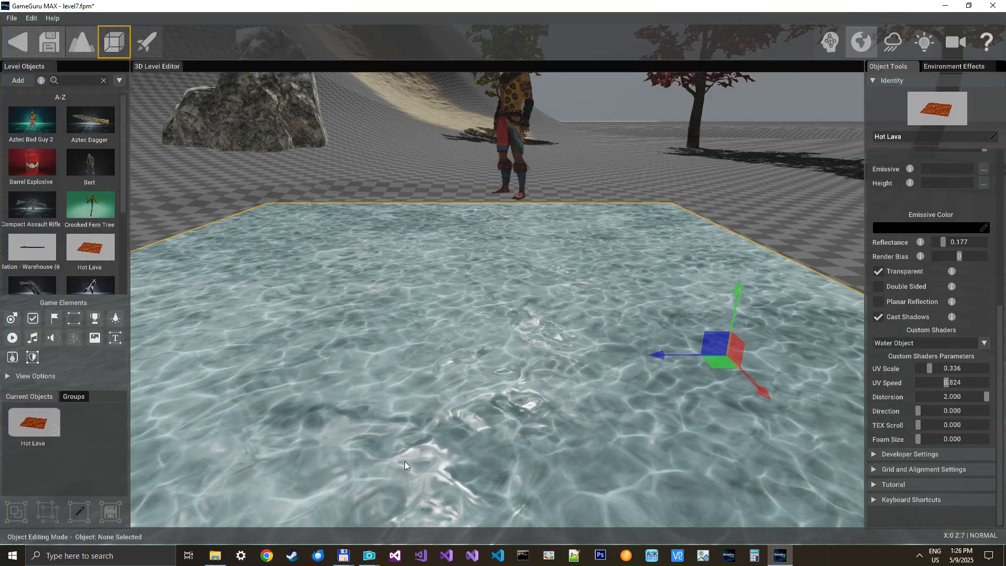
double_click(921, 368)
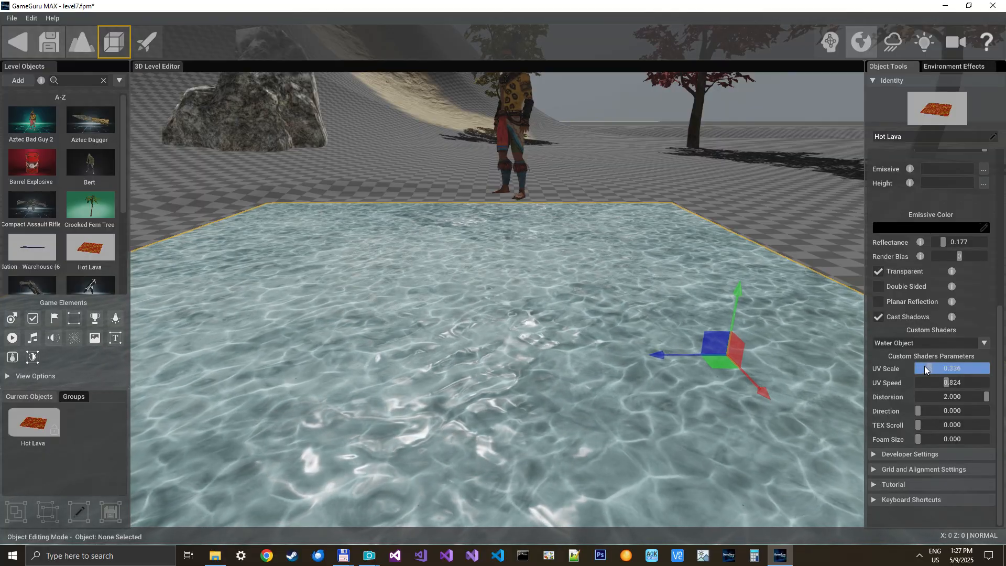
left_click_drag(924, 365, 959, 365)
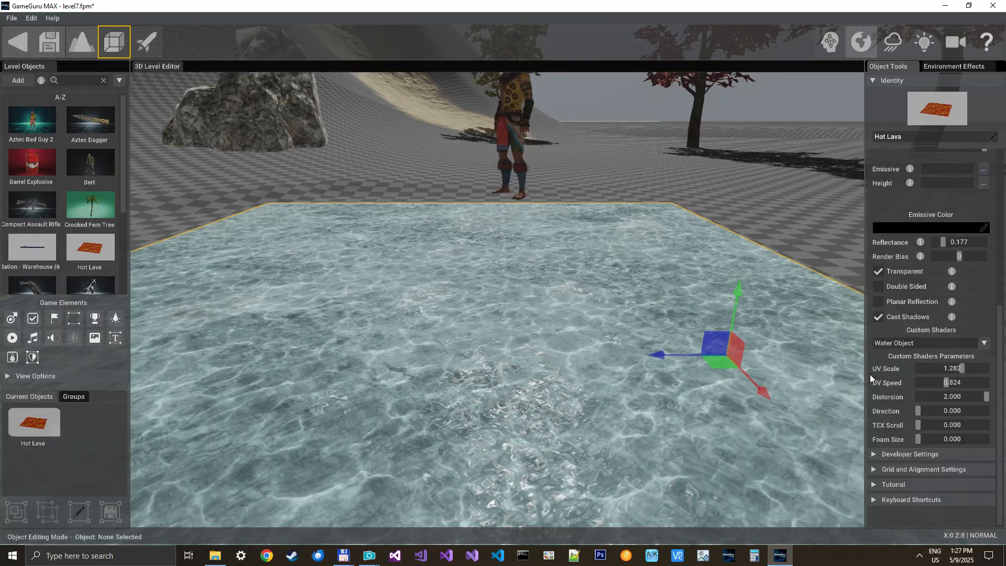
left_click_drag(945, 365, 929, 368)
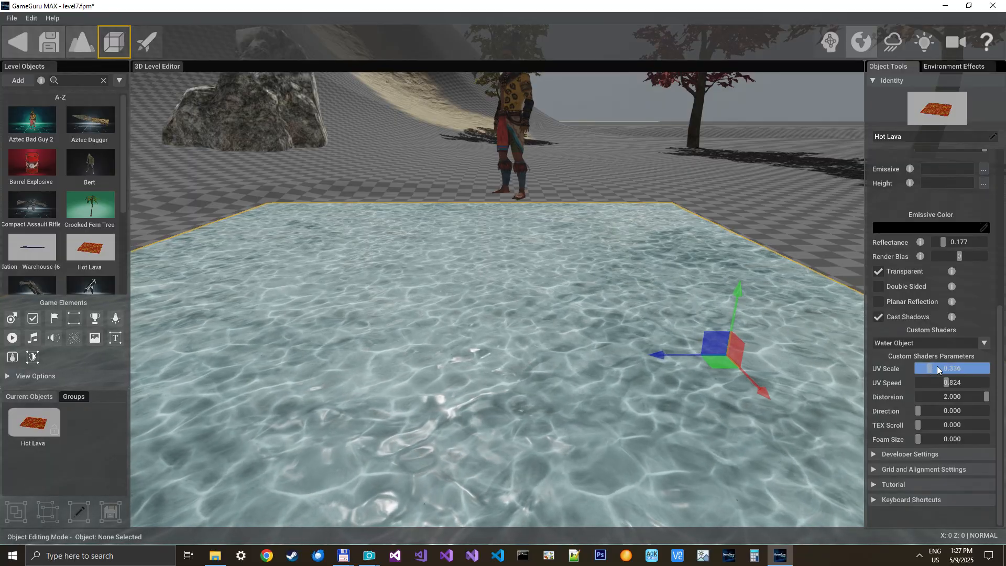
left_click_drag(933, 365, 932, 367)
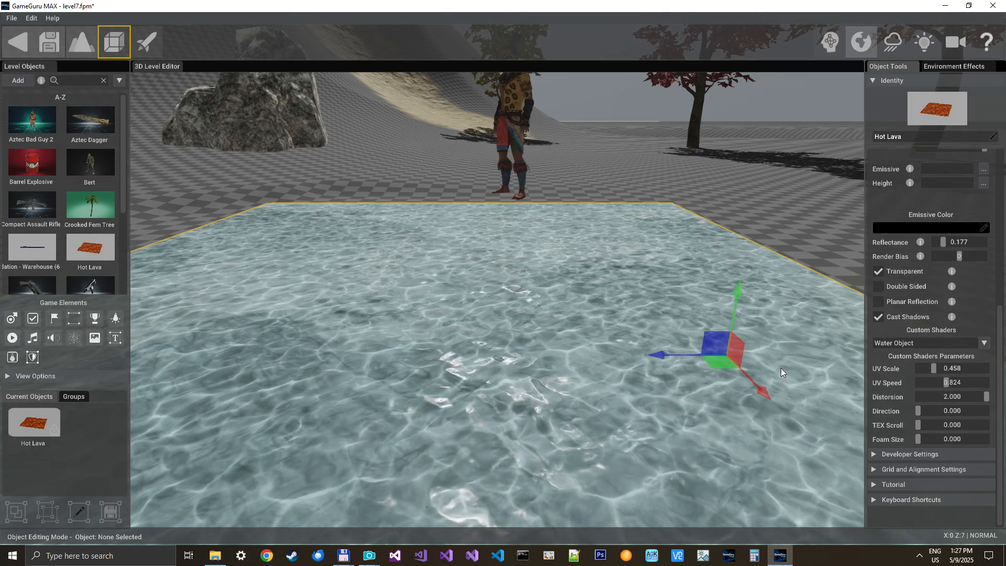
Step: Try the water plane's UV Speed at 2.000 and reduce it to 0.443
left_click(962, 381)
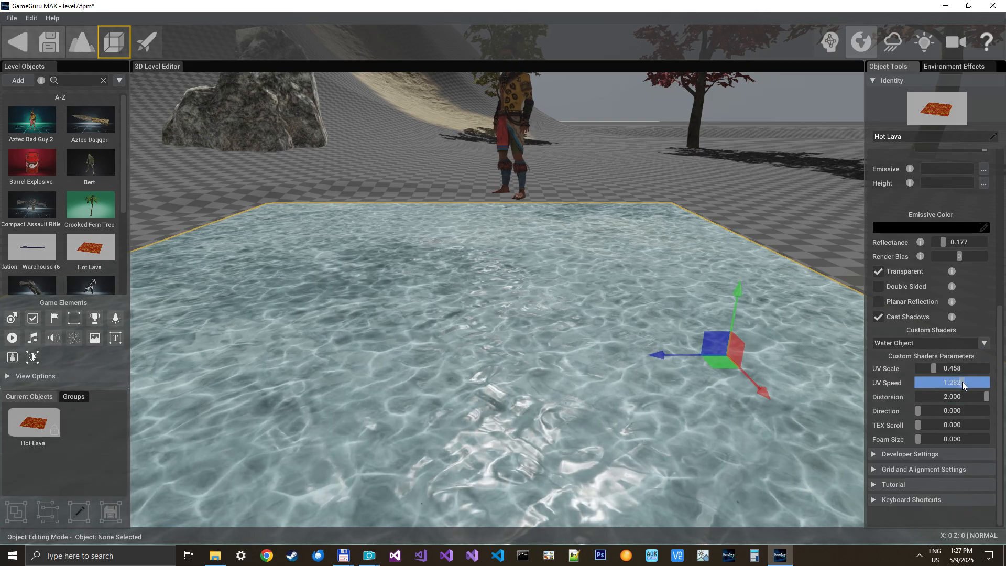
left_click_drag(961, 382, 990, 383)
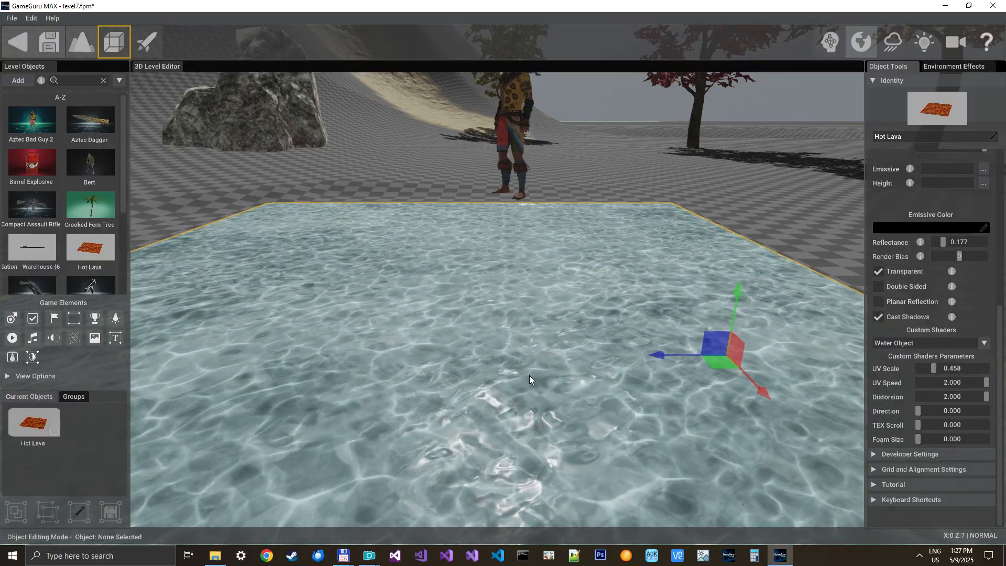
left_click_drag(947, 381, 936, 383)
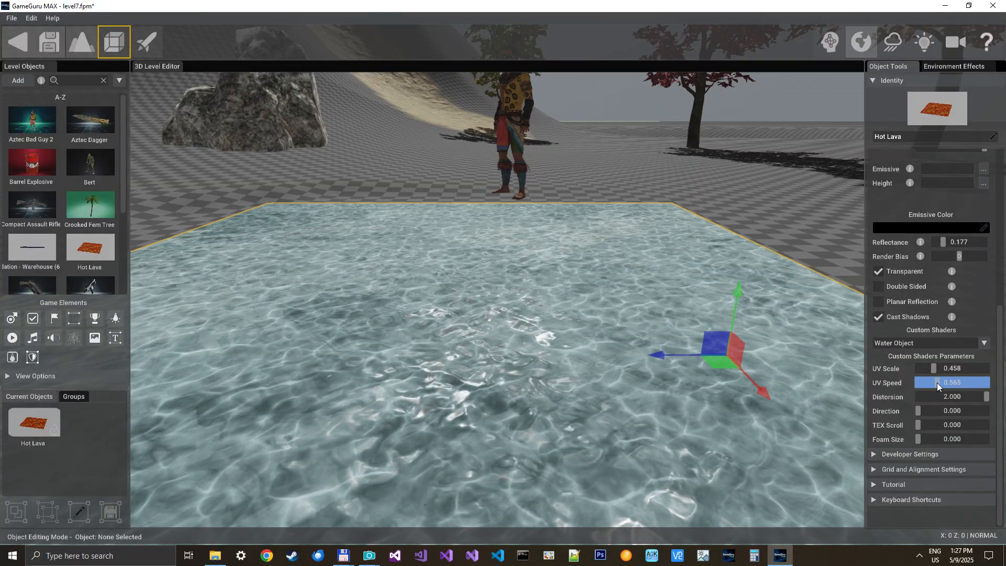
mouse_move(936, 382)
left_mouse_down()
mouse_move(914, 380)
mouse_move(932, 384)
left_mouse_up()
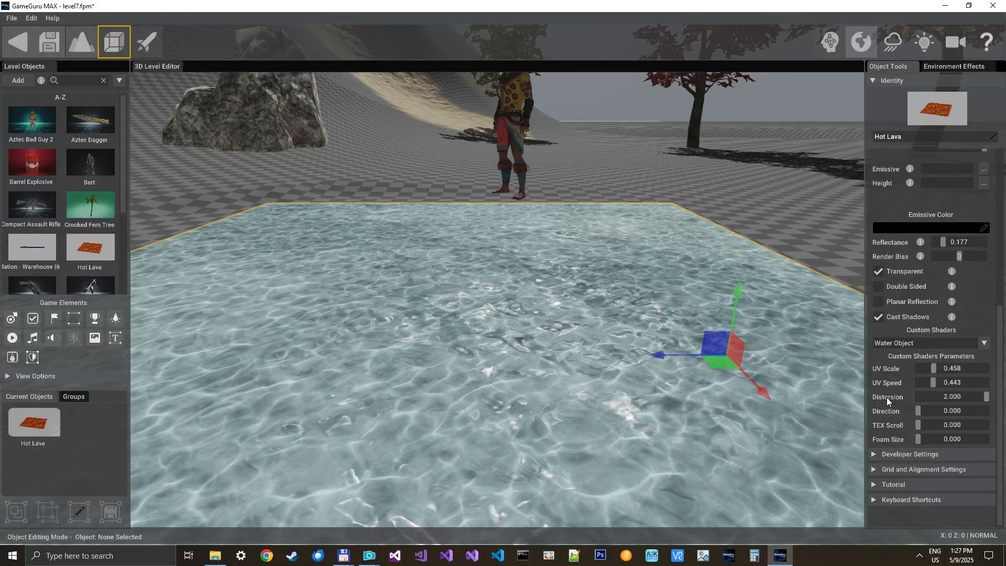
Step: Compare the water plane's Distortion at 0.031 and 0.794, and return it to 2.000
left_click_drag(988, 400, 919, 400)
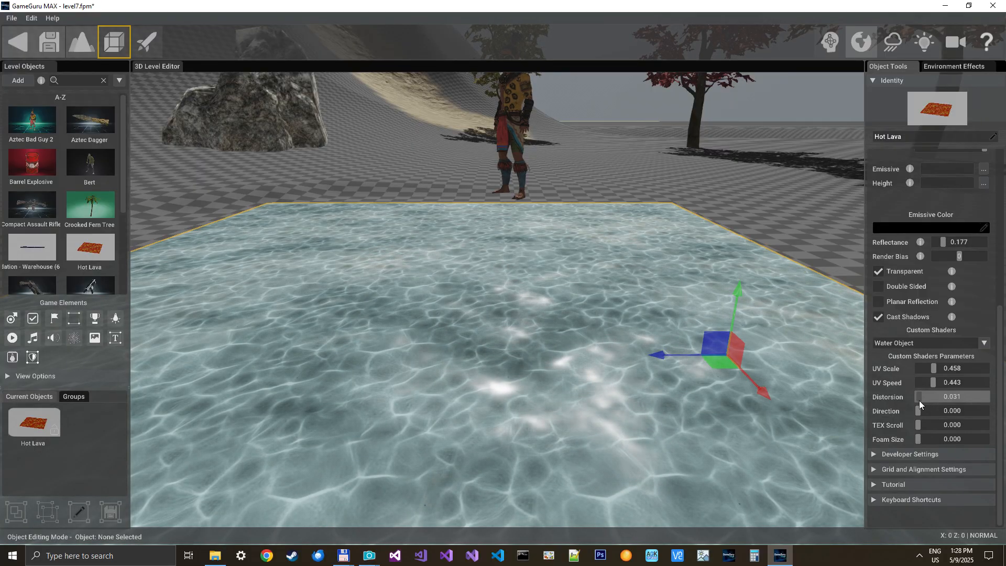
left_click_drag(919, 400, 945, 400)
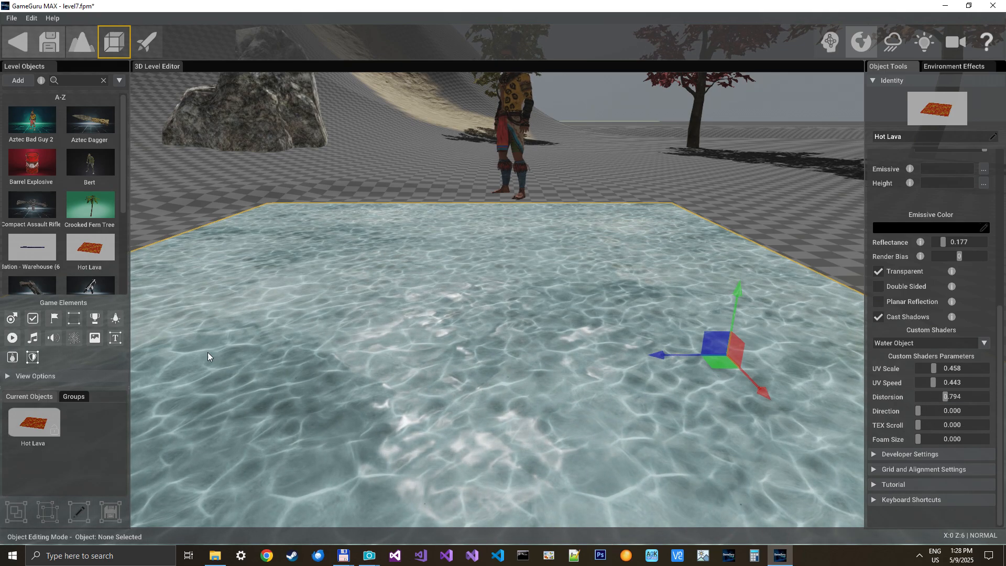
left_click_drag(945, 397, 985, 395)
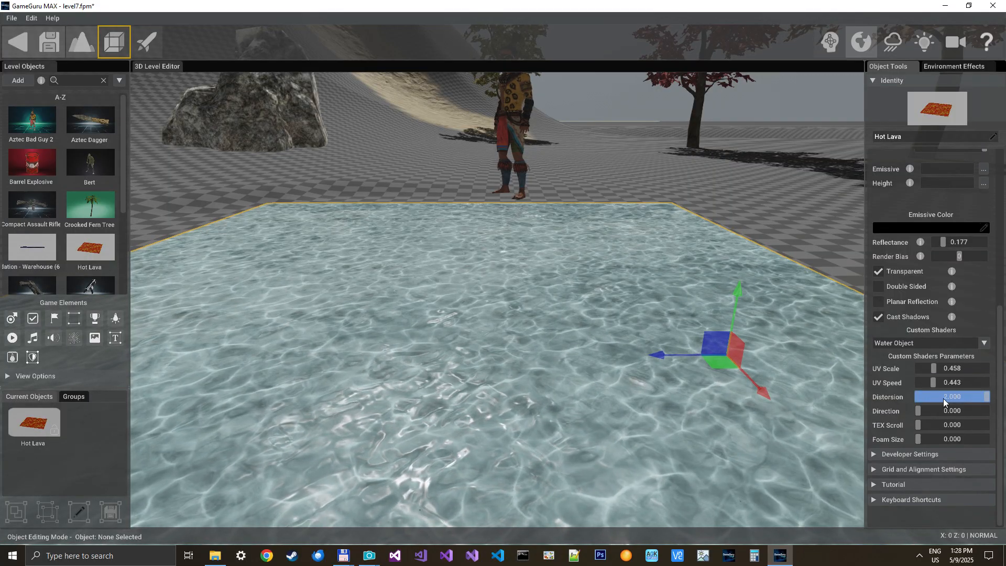
Step: Try exaggerated Distortion values of 5 and 50 on the water plane
double_click(943, 398)
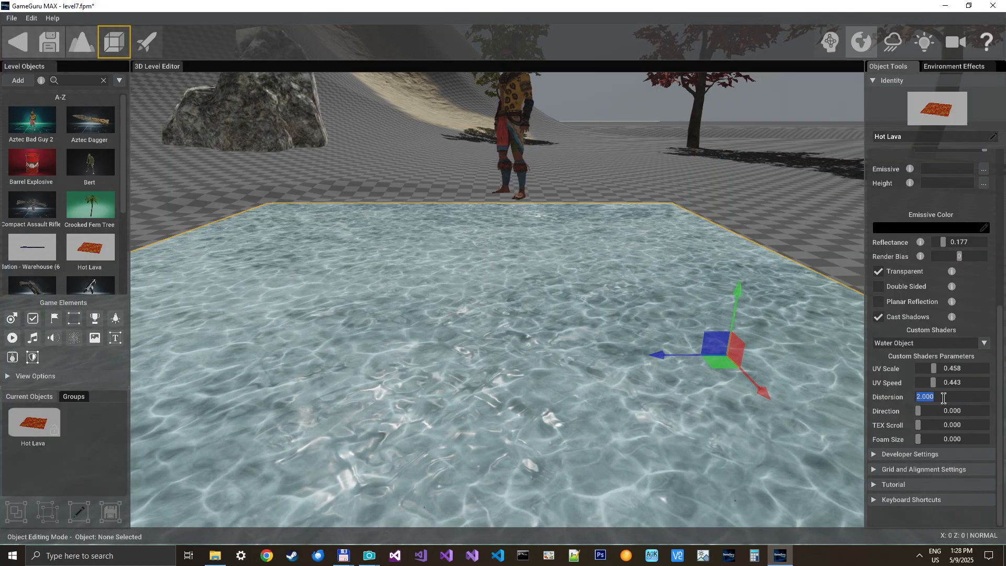
type("5")
key("Return")
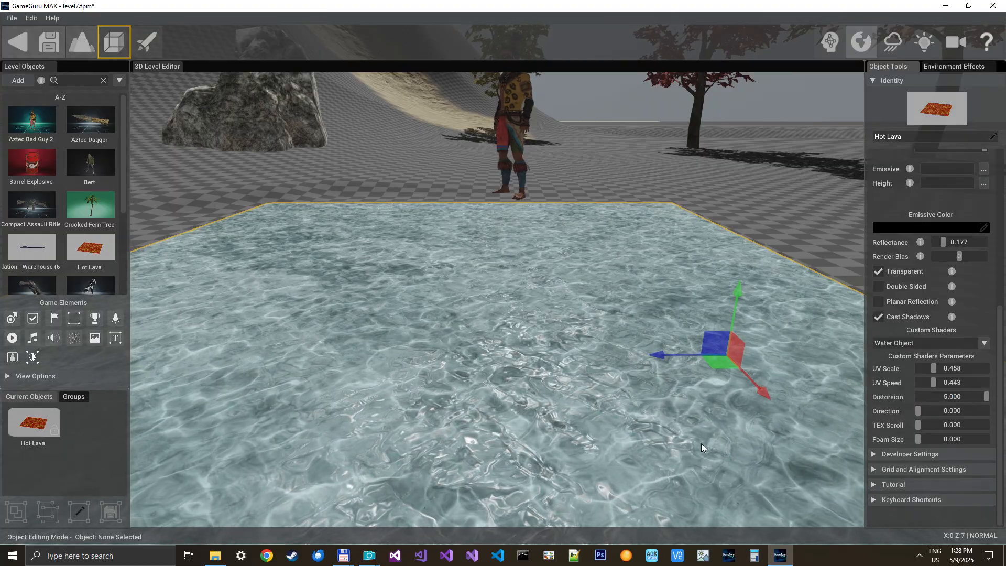
double_click(940, 398)
type("50")
key("Return")
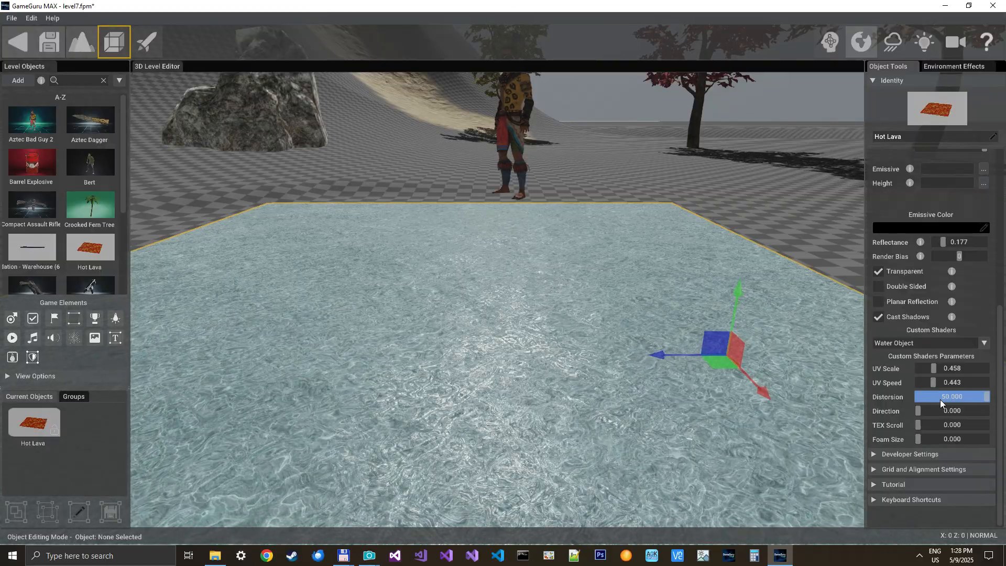
Step: Lower the water plane's Distortion to 10 and then to 5
double_click(940, 398)
type("10")
key("Return")
double_click(940, 398)
type("3")
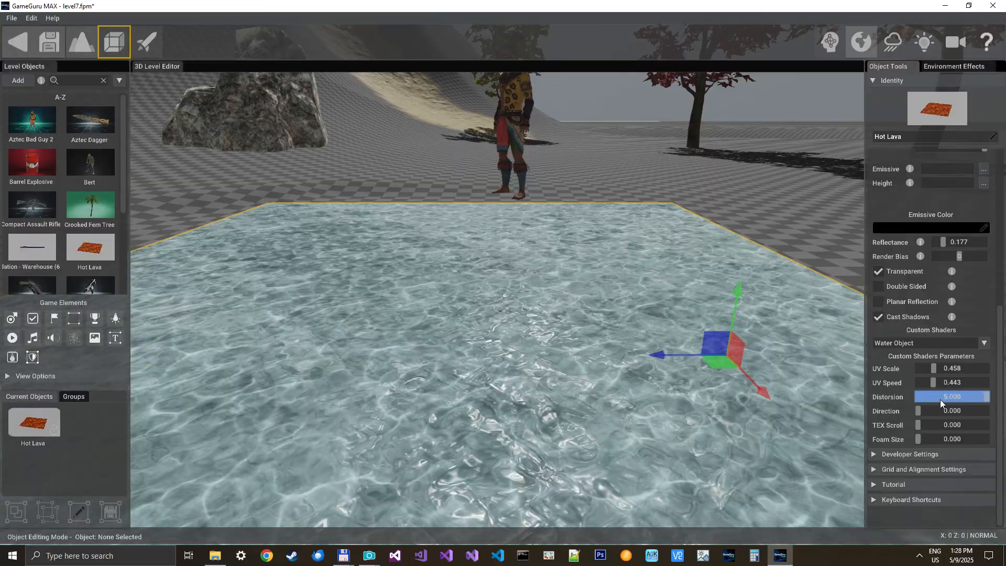
Step: Lower the water plane's Distortion to 3 and set its TEX Scroll to about 1.2
key("Return")
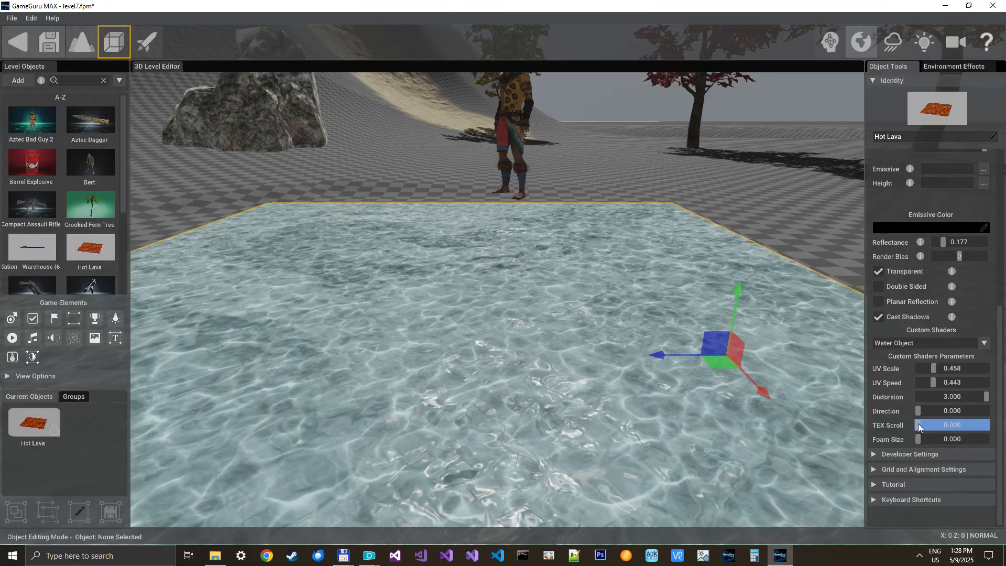
left_click_drag(958, 424, 958, 424)
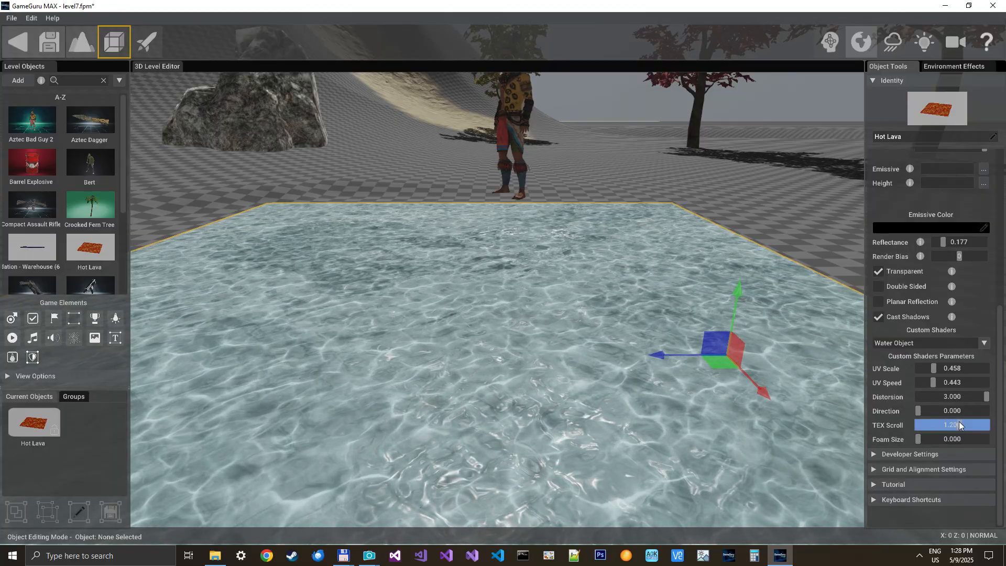
Step: Try a flow Direction of 0.25 on the water plane
left_click(935, 412)
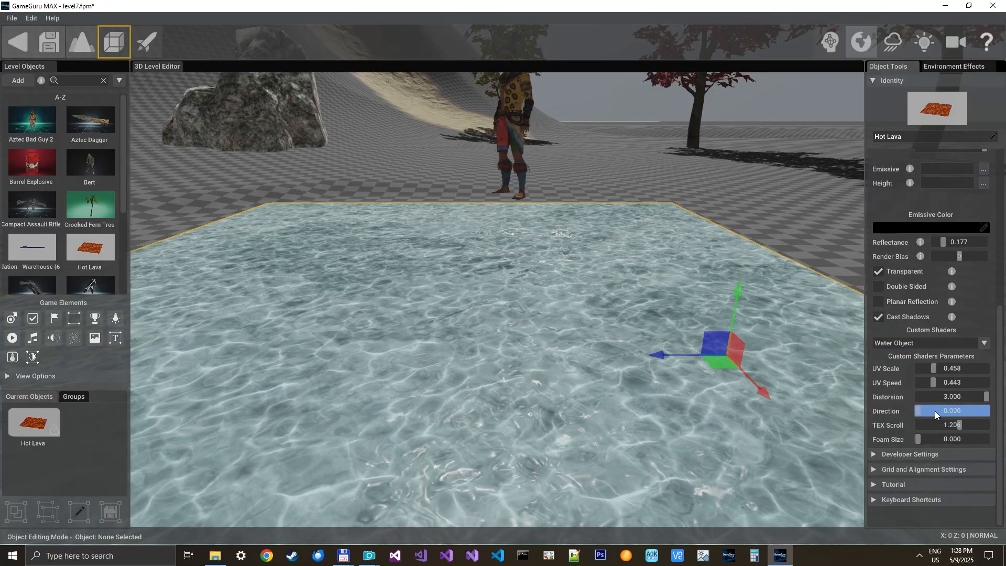
double_click(934, 412)
type("0.25")
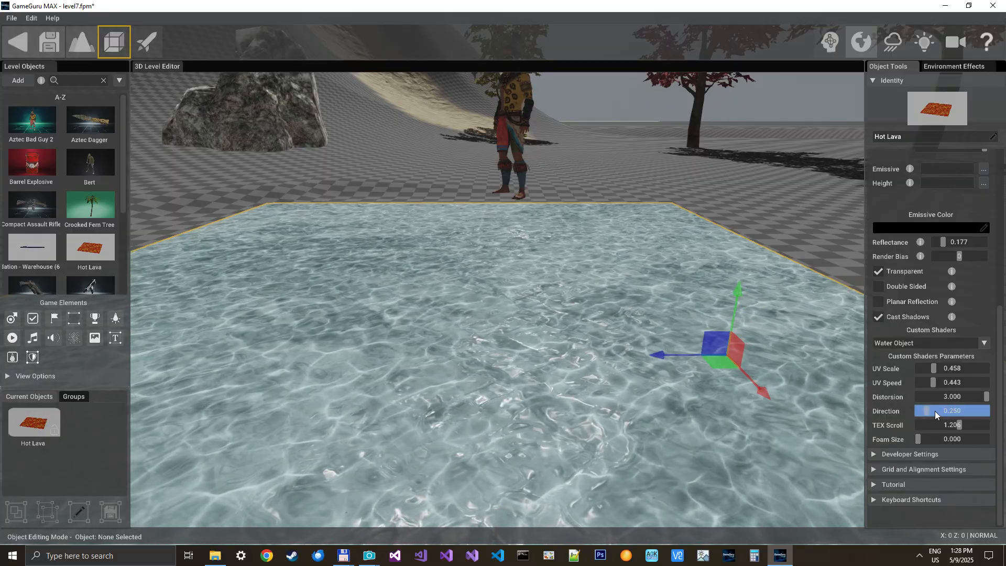
key("Return")
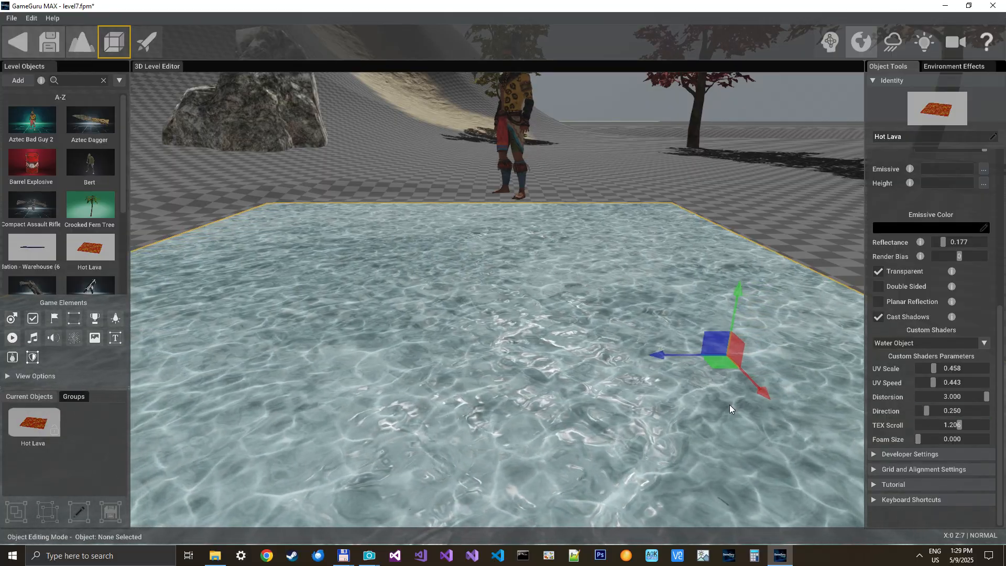
Step: Compare the water plane's TEX Scroll at 0, 5 and 1, and return it to 0
left_click_drag(962, 427, 879, 432)
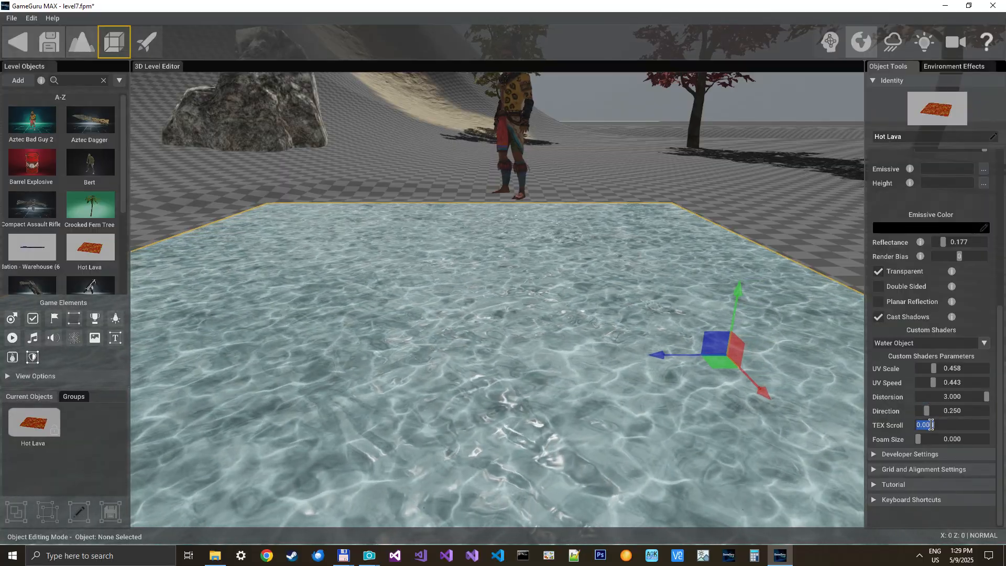
left_click(931, 424)
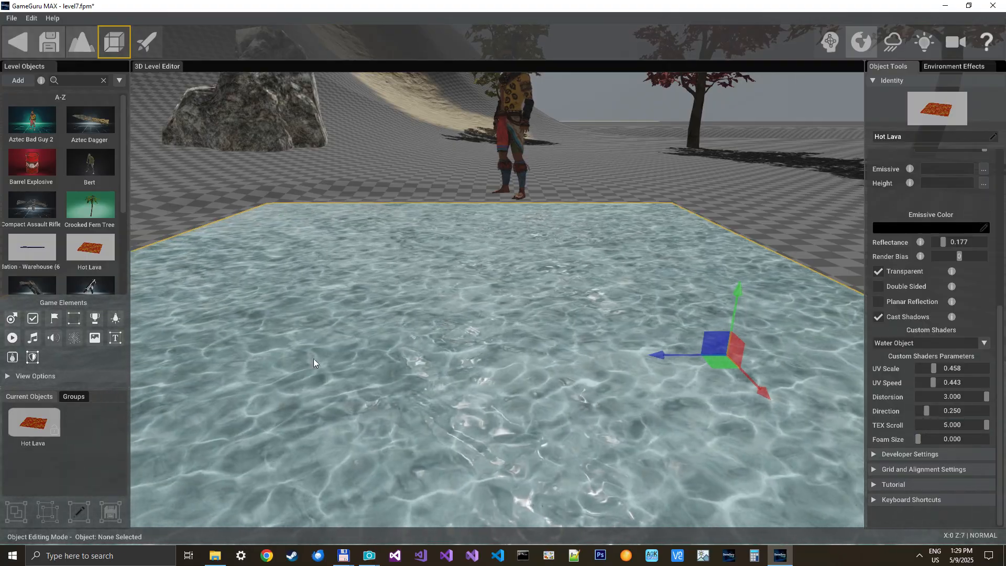
double_click(939, 424)
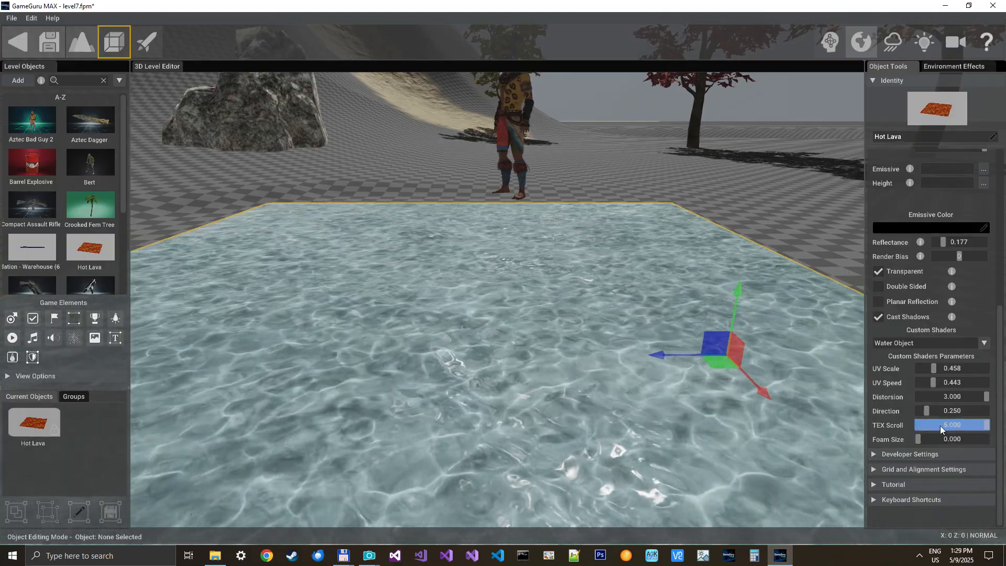
type("1")
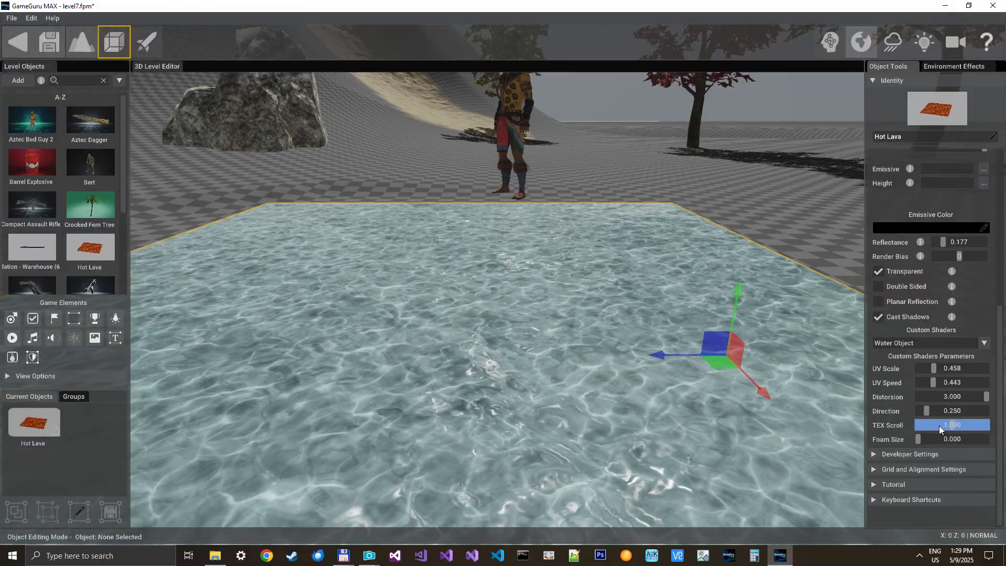
key("Return")
double_click(950, 425)
type("0")
key("Return")
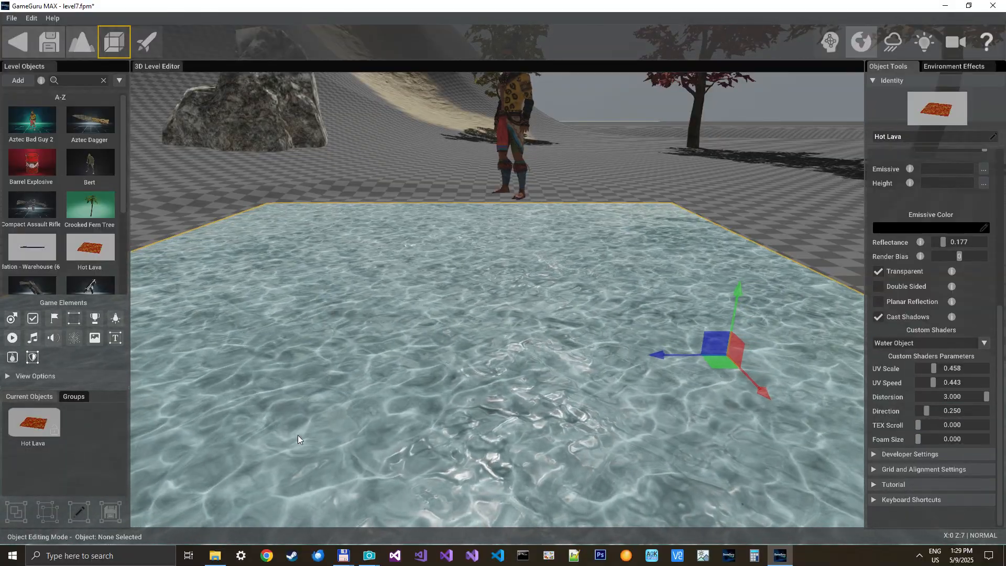
Step: Review the water plane's texture maps, raise its Reflectance to 0.292 and reset its Direction to 0
scroll(896, 366, "up", 5)
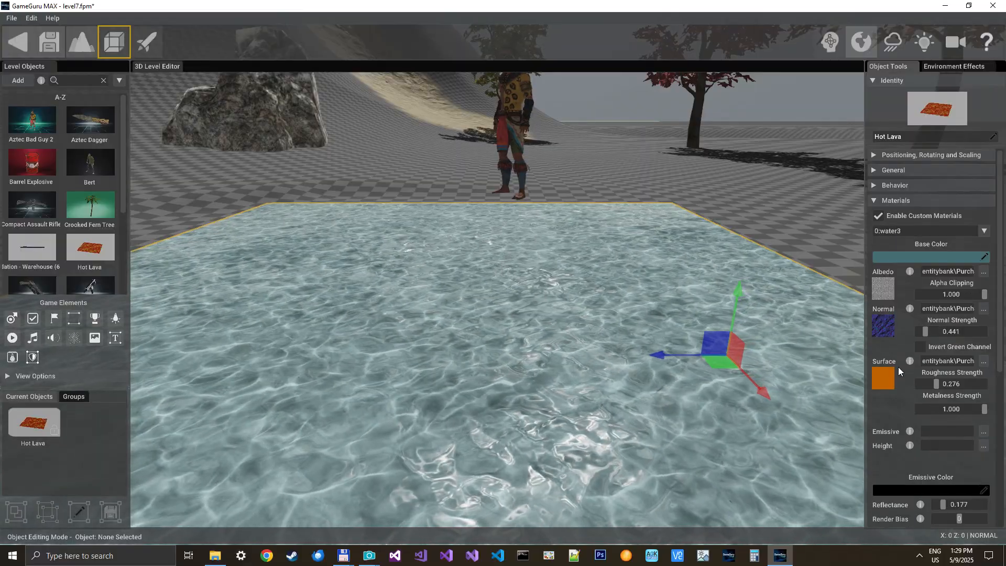
mouse_move(885, 292)
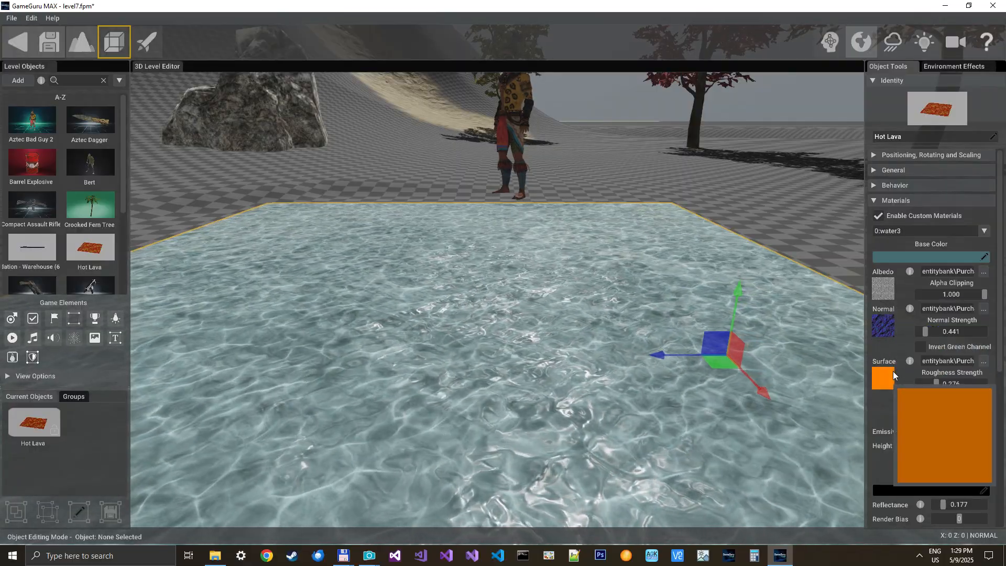
scroll(891, 363, "down", 5)
scroll(891, 363, "up", 2)
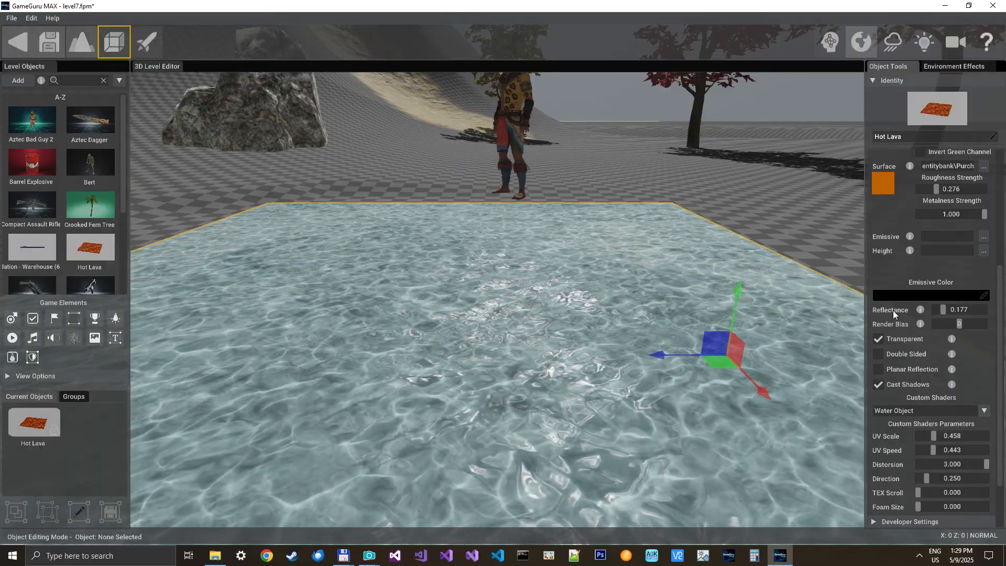
mouse_move(942, 307)
left_mouse_down()
mouse_move(971, 309)
mouse_move(947, 313)
left_mouse_up()
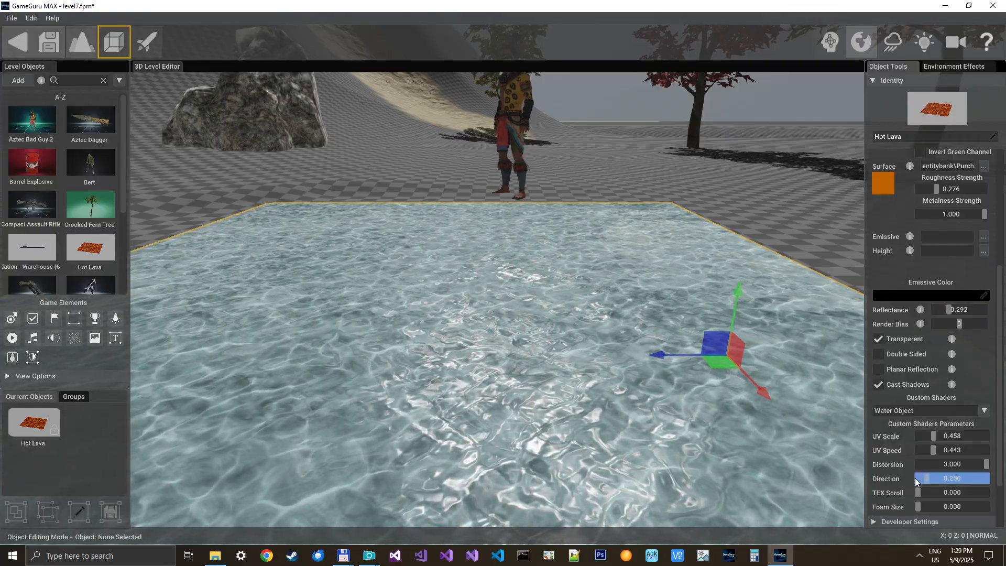
left_click_drag(927, 478, 898, 475)
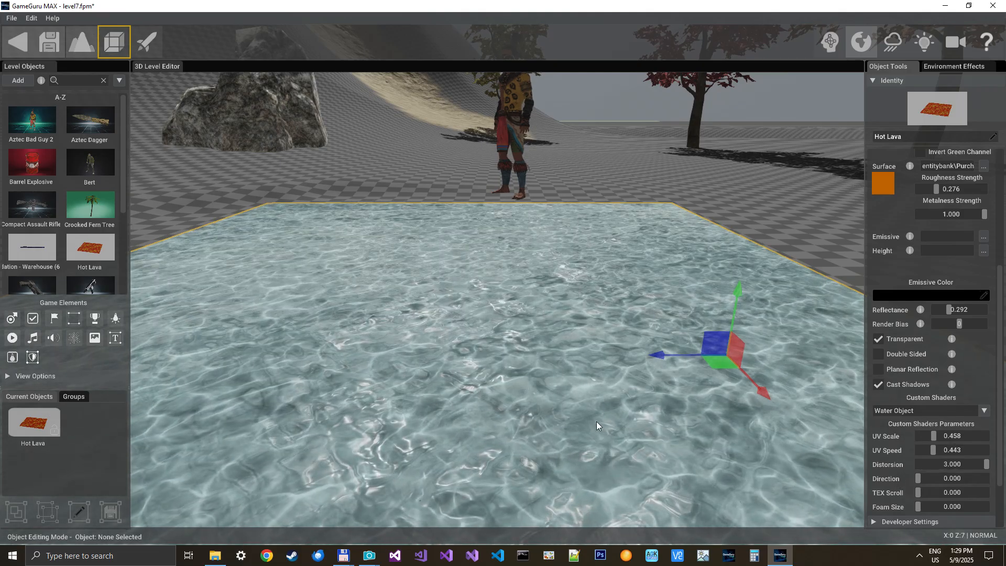
Step: Reduce the water plane's Reflectance to 0.177 and raise its Roughness Strength to 0.323
mouse_move(942, 310)
left_mouse_down()
mouse_move(983, 313)
mouse_move(944, 311)
left_mouse_up()
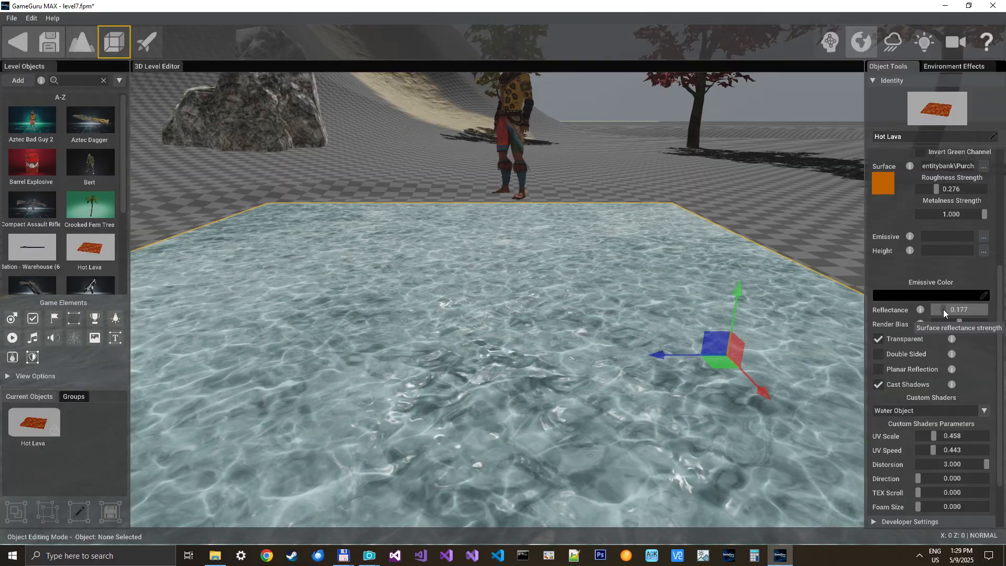
left_click_drag(944, 309, 941, 309)
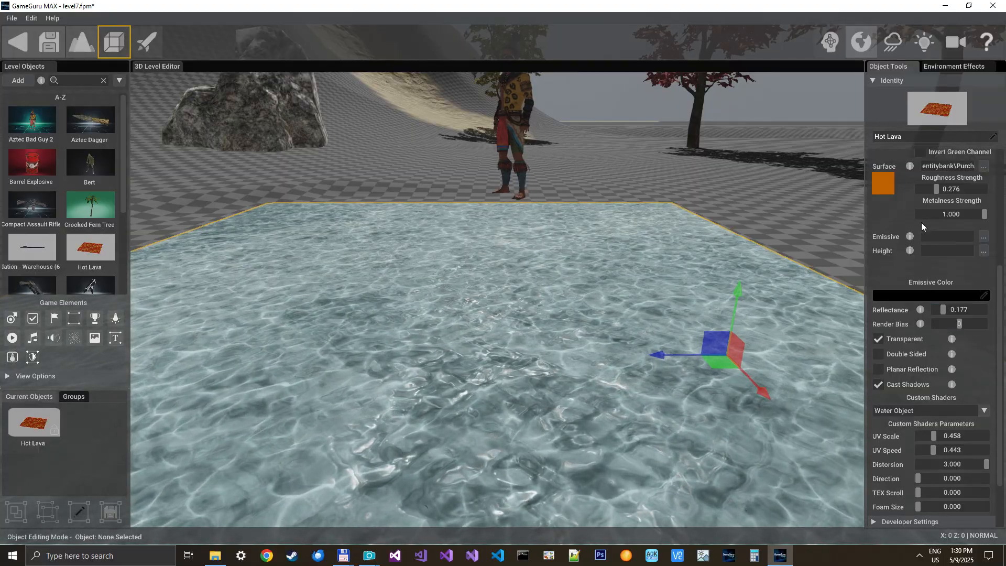
mouse_move(932, 189)
left_mouse_down()
mouse_move(955, 188)
mouse_move(937, 189)
left_mouse_up()
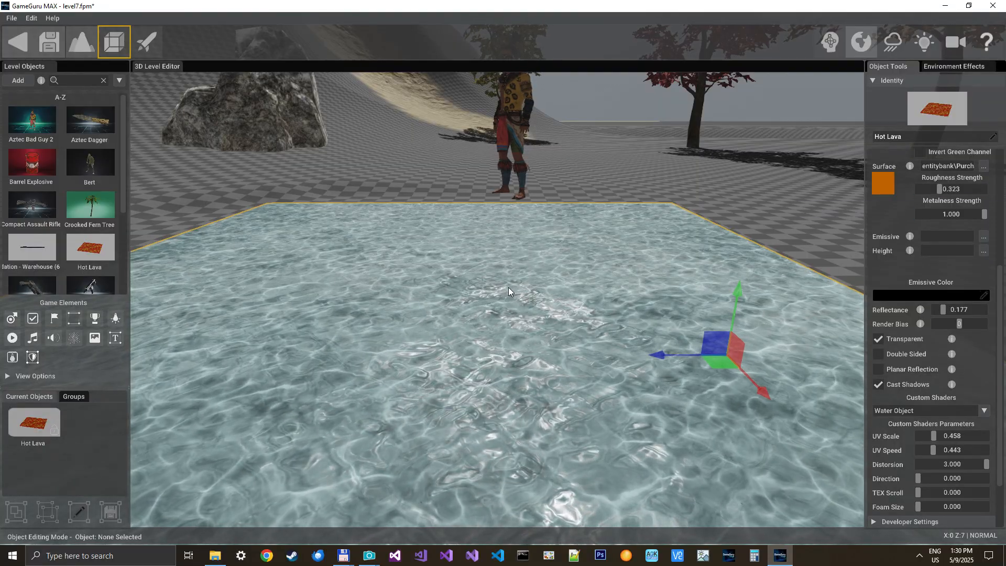
Step: Select the hot lava plane and switch its custom shader to None and back to Water Object
mouse_move(505, 289)
right_mouse_down()
mouse_move(497, 321)
mouse_move(493, 293)
right_mouse_up()
key("w")
key("s")
key("w")
left_click(493, 293)
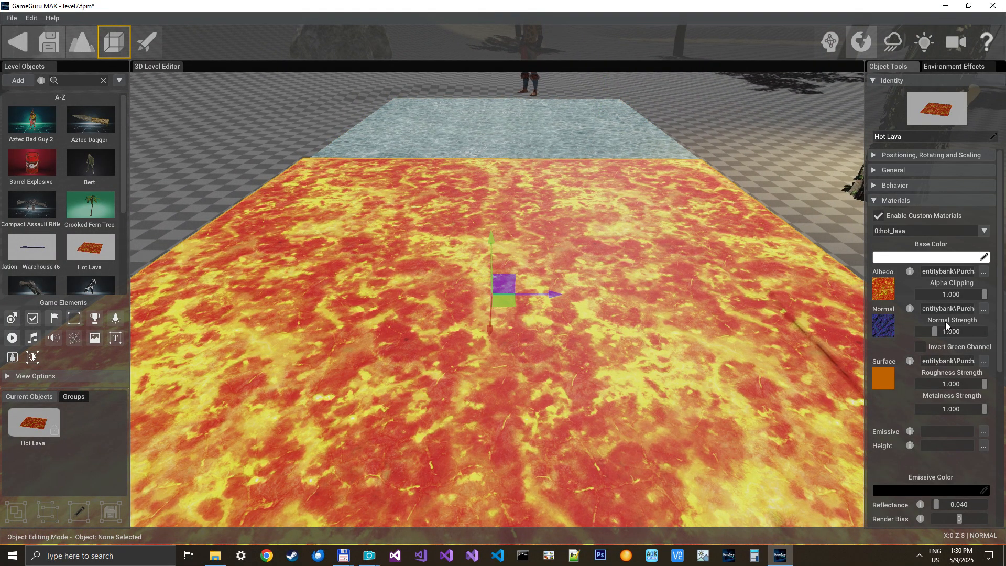
scroll(910, 350, "down", 2)
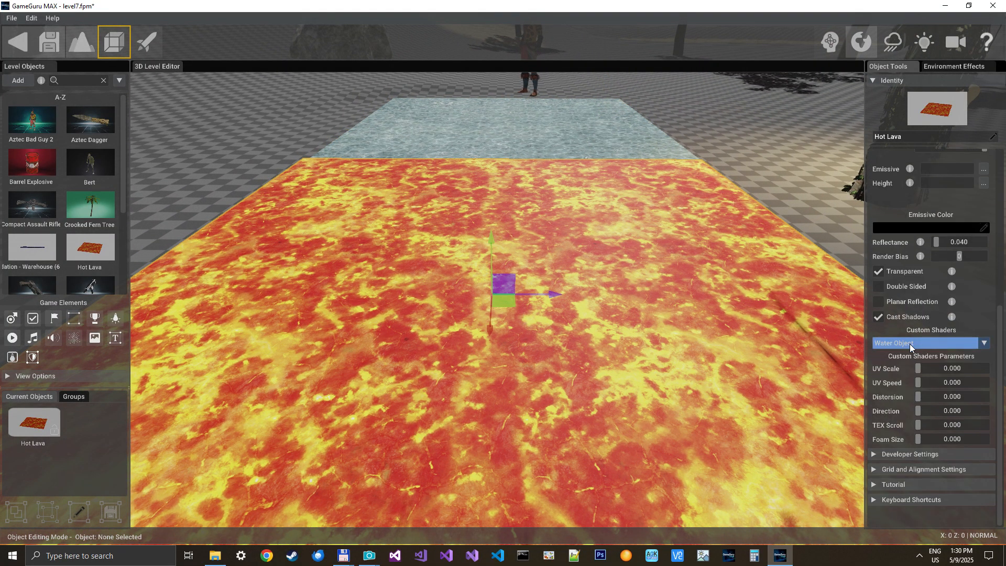
left_click(907, 345)
left_click(903, 355)
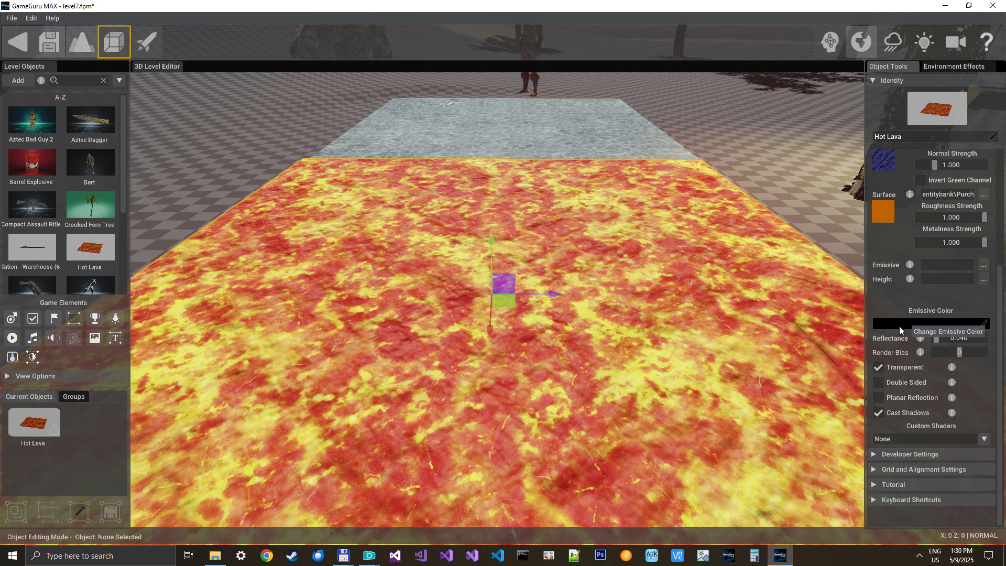
left_click(902, 439)
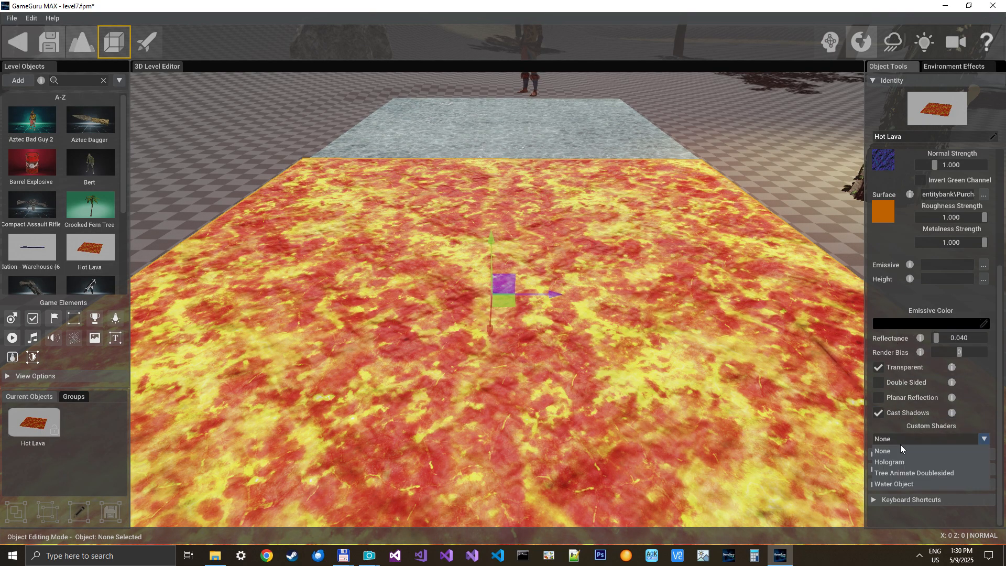
left_click(892, 483)
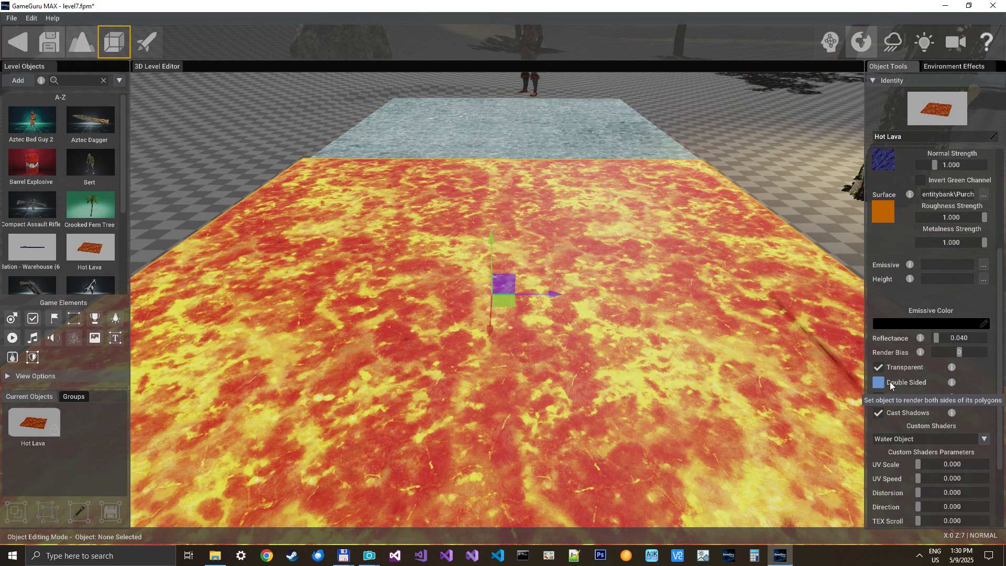
Step: Set the lava plane's UV Scale to 0.382, UV Speed to 0.672 and Distortion to 2
scroll(890, 382, "down", 3)
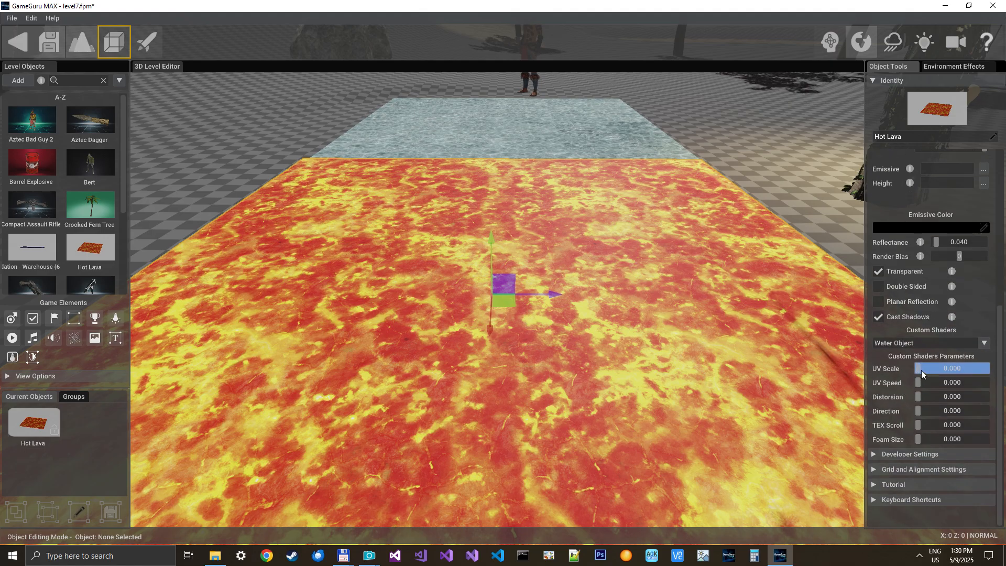
mouse_move(919, 367)
left_mouse_down()
mouse_move(940, 386)
mouse_move(919, 396)
mouse_move(1003, 398)
left_mouse_up()
left_click(919, 414)
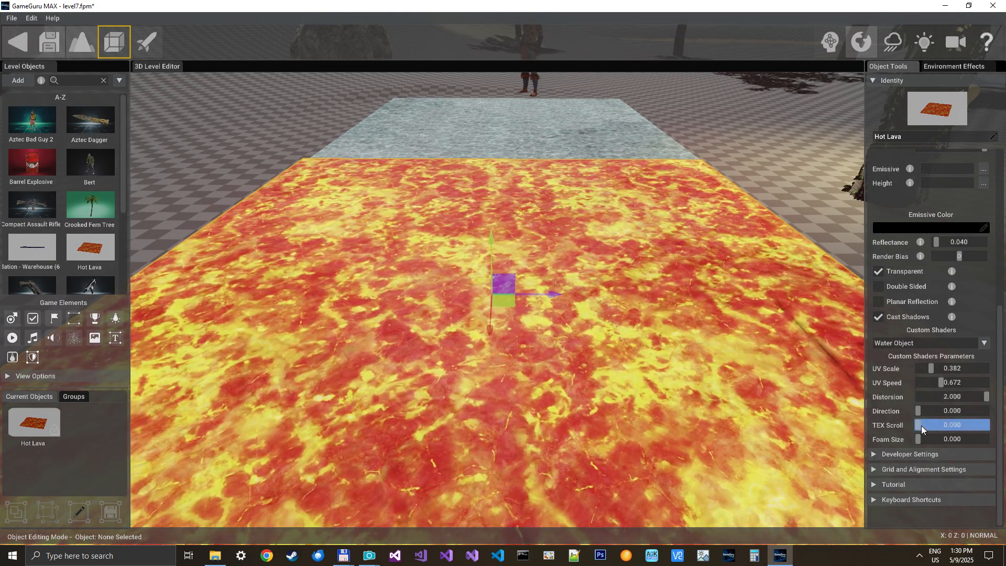
Step: Try a Distortion of 5 on the lava plane and lower it to 3
right_click_drag(733, 361, 744, 400)
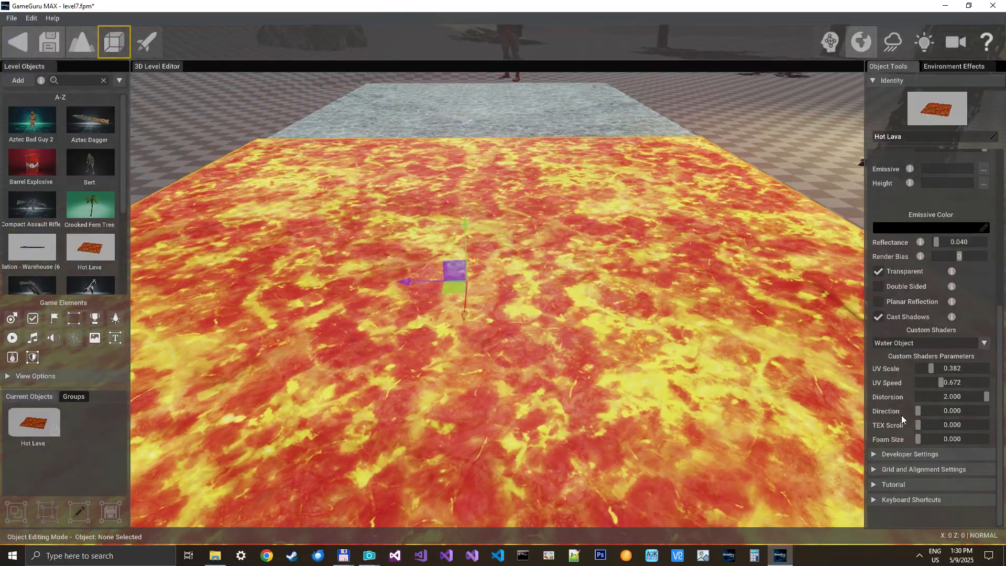
double_click(941, 398)
type("5")
key("Return")
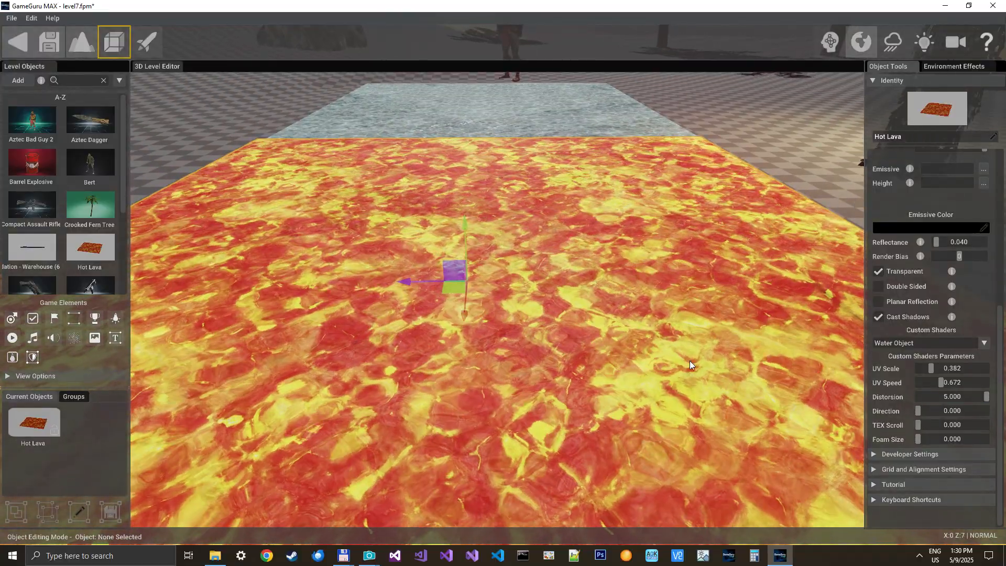
double_click(936, 397)
type("3")
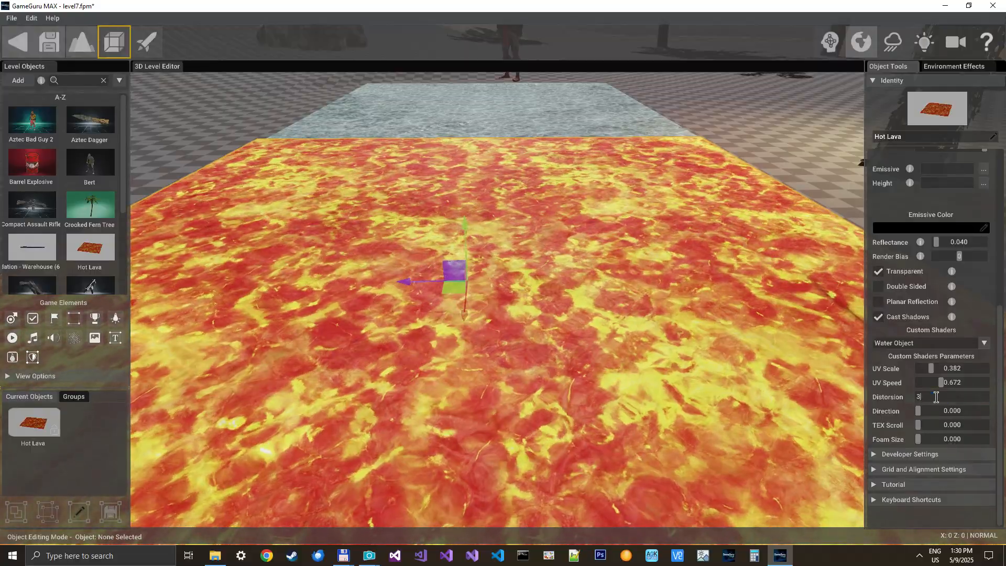
key("Return")
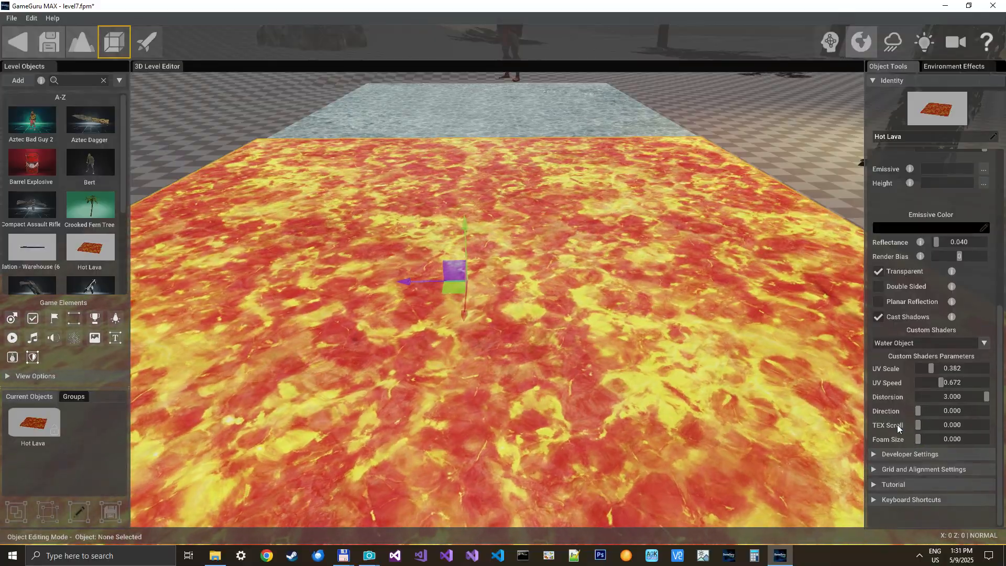
Step: Make the lava texture flow with a TEX Scroll of 1 and a Direction of 1
double_click(924, 424)
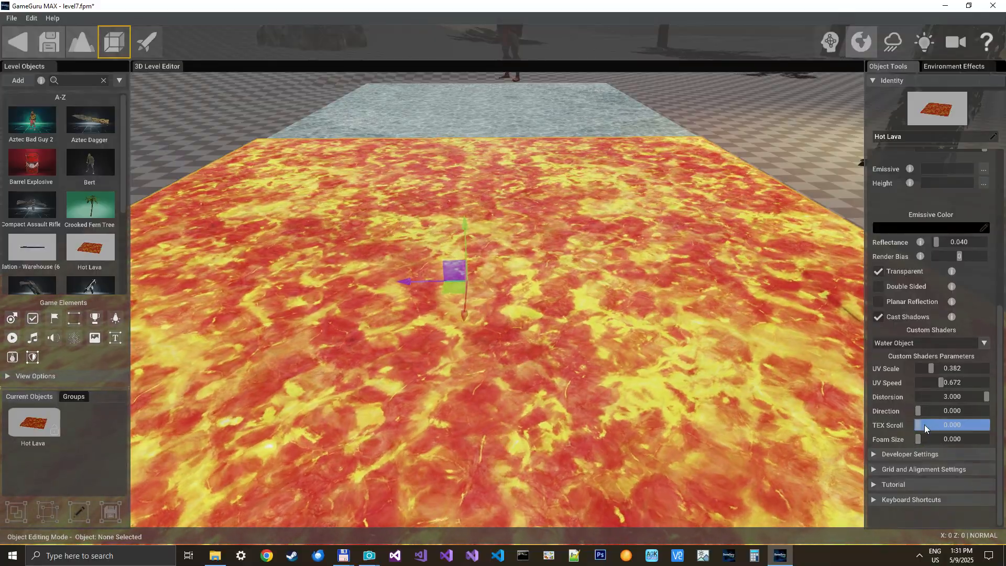
type("1")
key("Return")
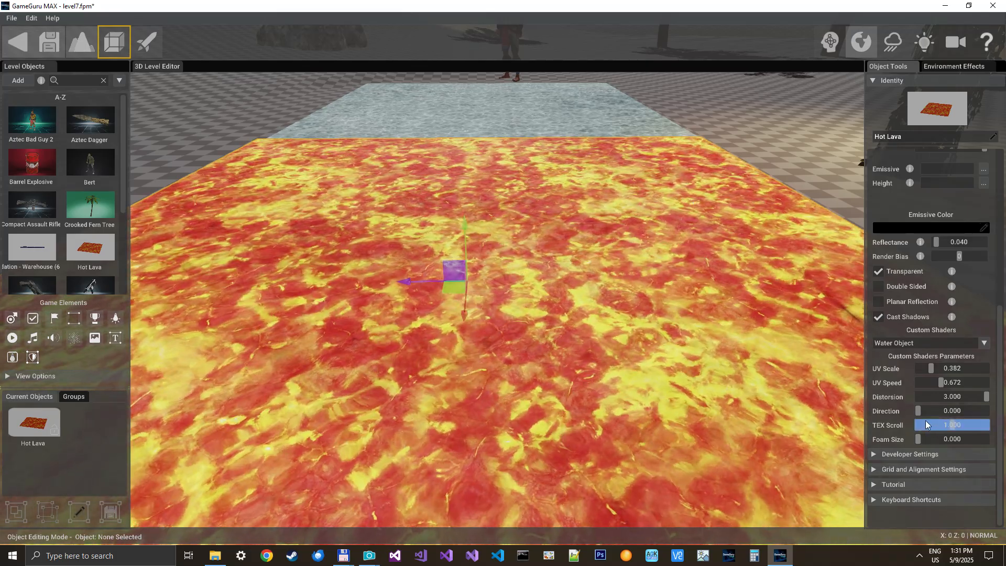
double_click(928, 410)
type("1")
key("Return")
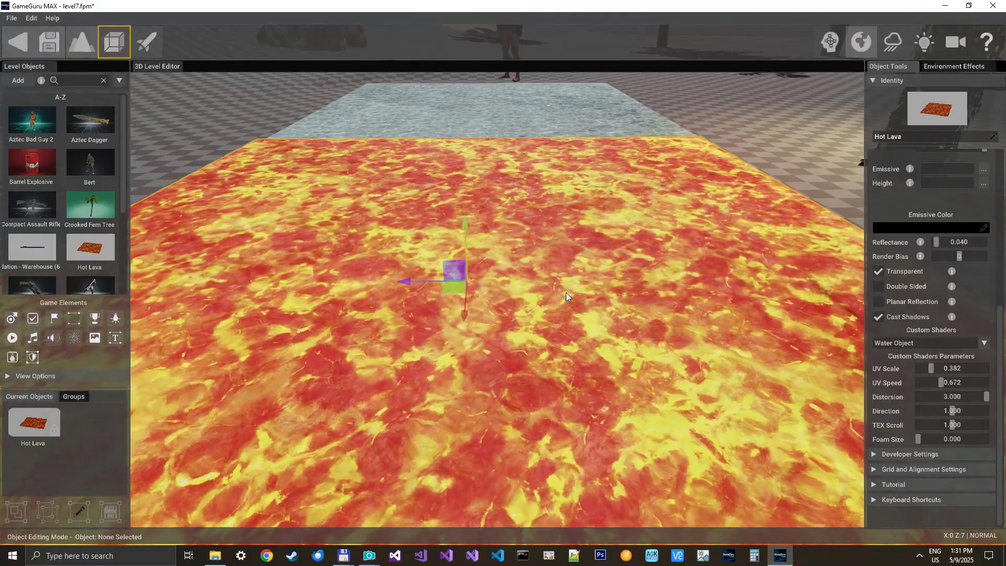
Step: Raise the lava plane's Reflectance to 0.156 and lower its Roughness Strength to 0.260
scroll(908, 316, "up", 2)
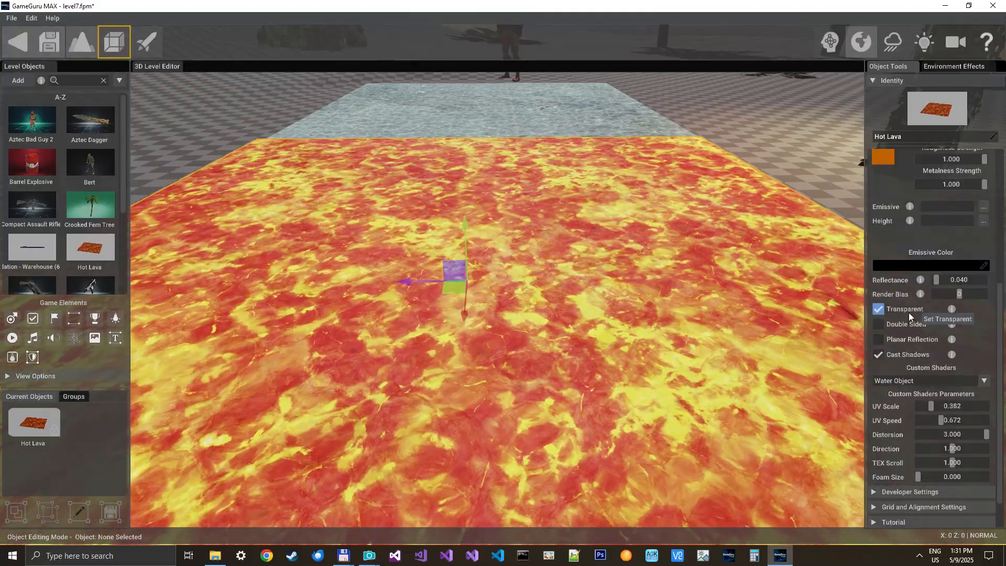
left_click_drag(935, 278, 941, 280)
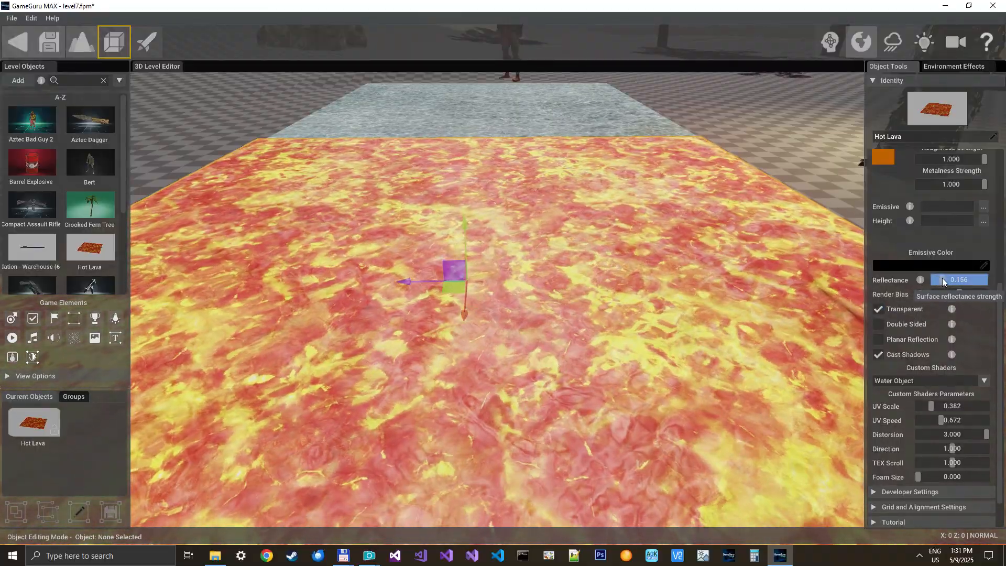
left_click_drag(983, 160, 935, 156)
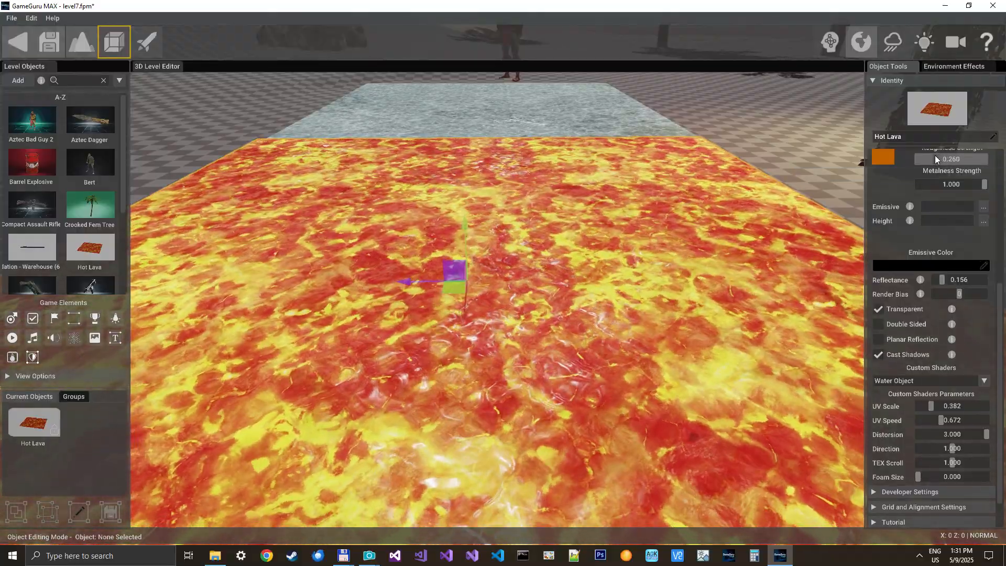
Step: Lower the lava plane's Reflectance to 0.062
left_click_drag(941, 279, 937, 279)
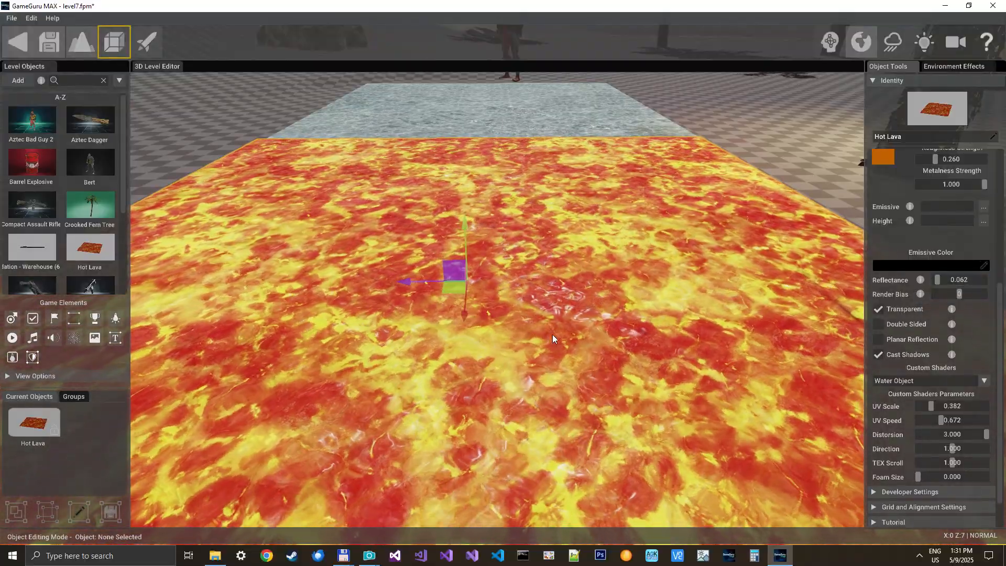
Step: Select the concrete warehouse foundation on the hill and inspect its albedo, normal and surface textures
key("w")
right_click_drag(557, 365, 579, 348)
key("w")
key("w")
key("s")
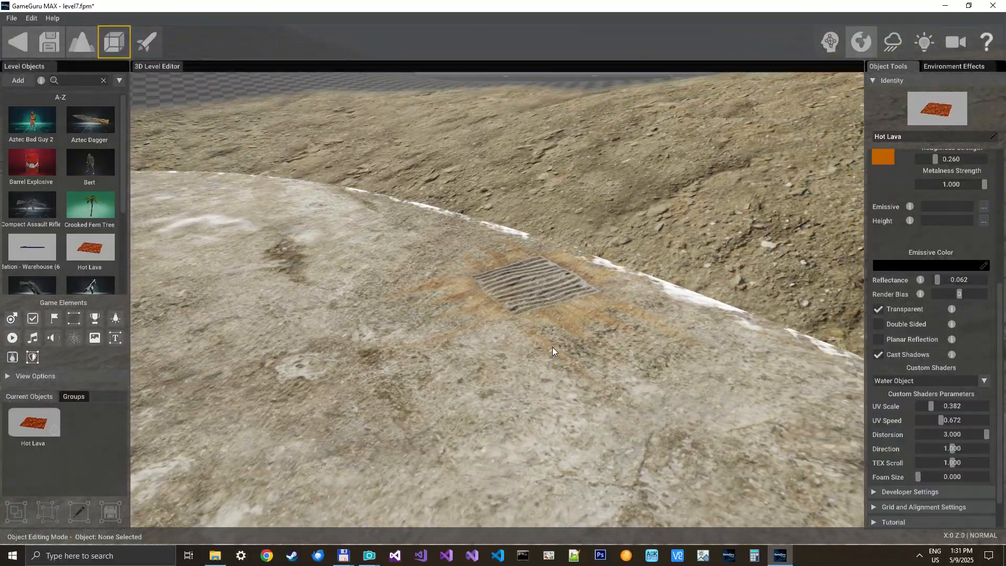
right_click_drag(552, 346, 528, 327)
left_click(542, 375)
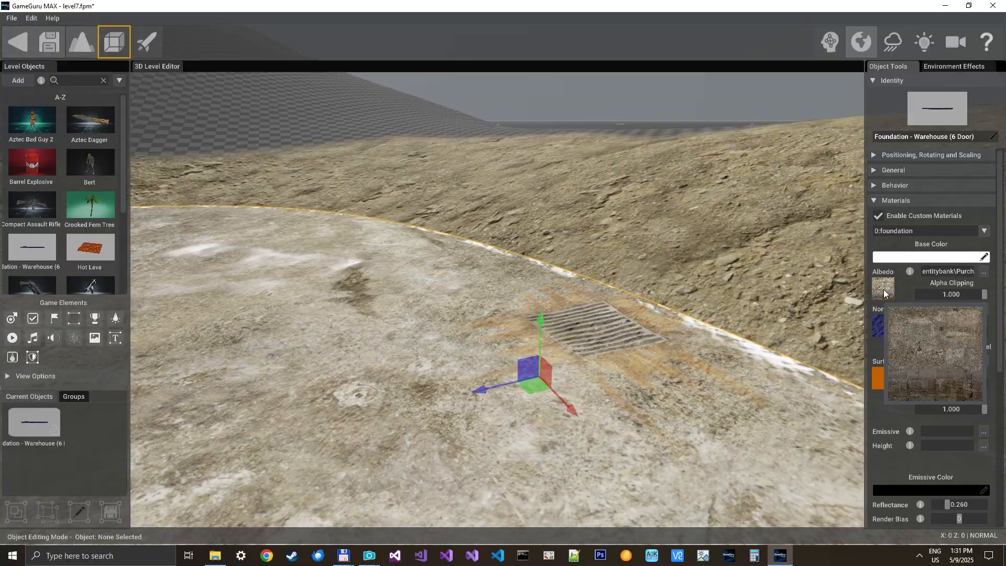
mouse_move(884, 328)
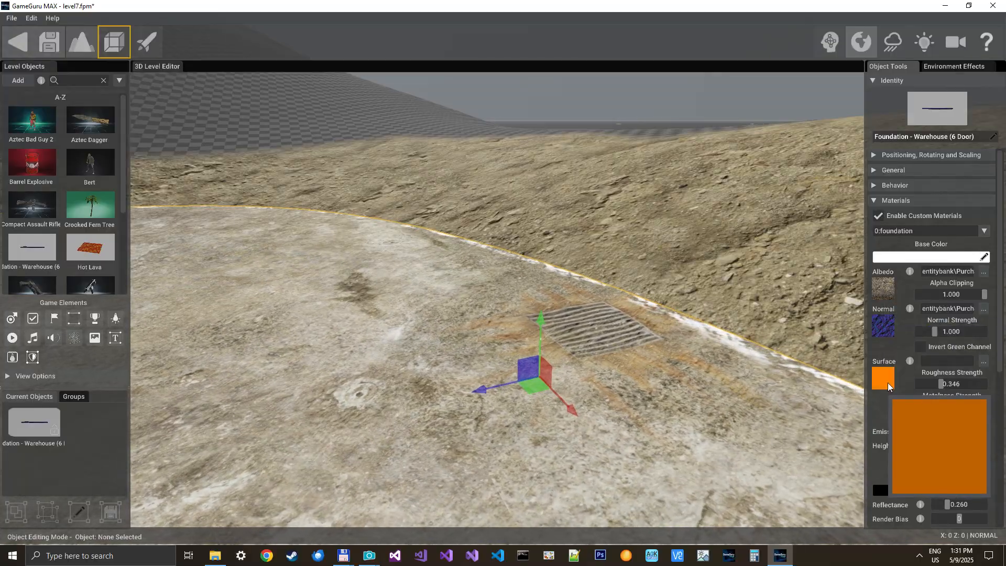
mouse_move(887, 289)
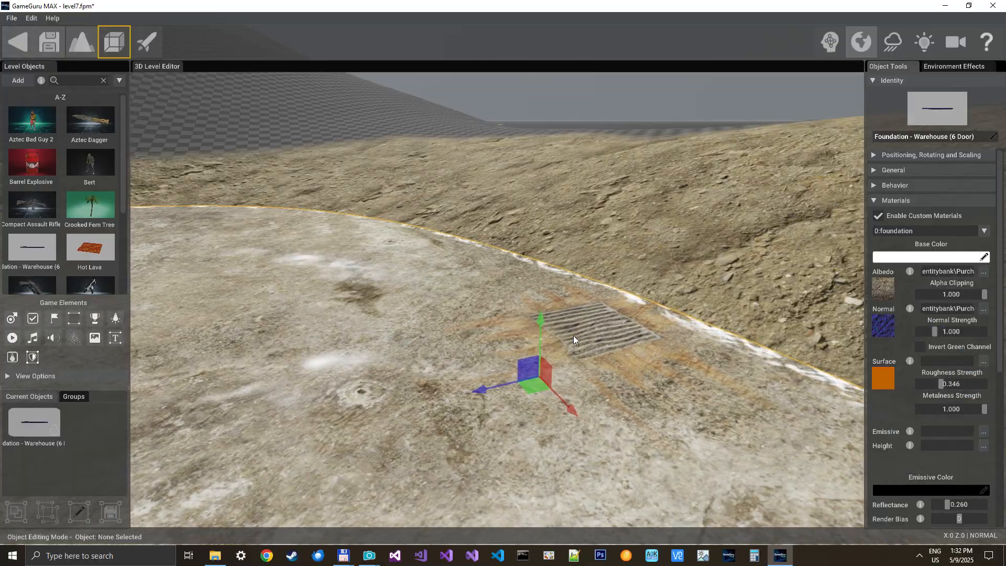
Step: Examine the rippling water over the foundation's drain grate and review its Water Object shader and material settings
right_click_drag(640, 348, 696, 345)
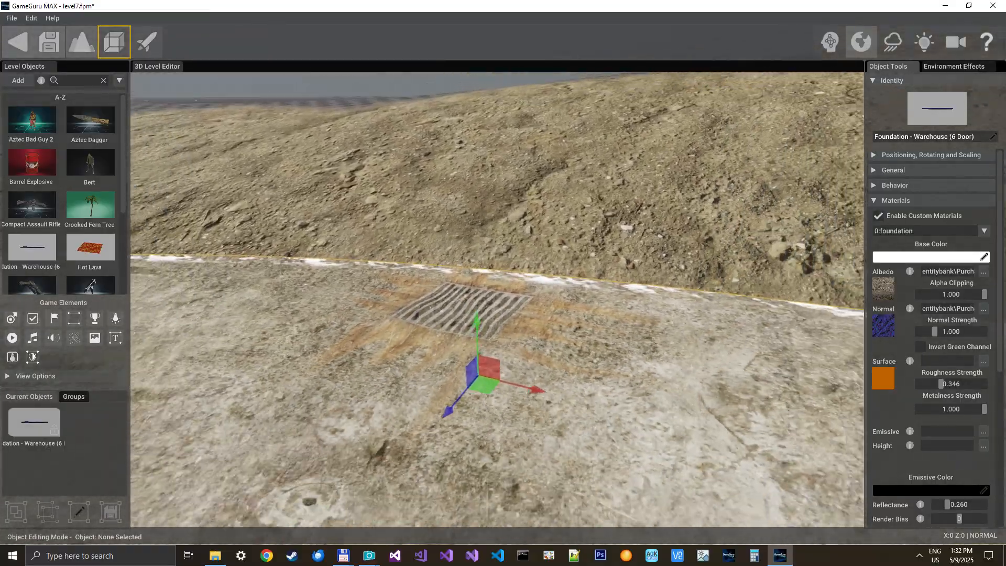
right_click_drag(596, 327, 596, 328)
key("s")
scroll(909, 330, "down", 5)
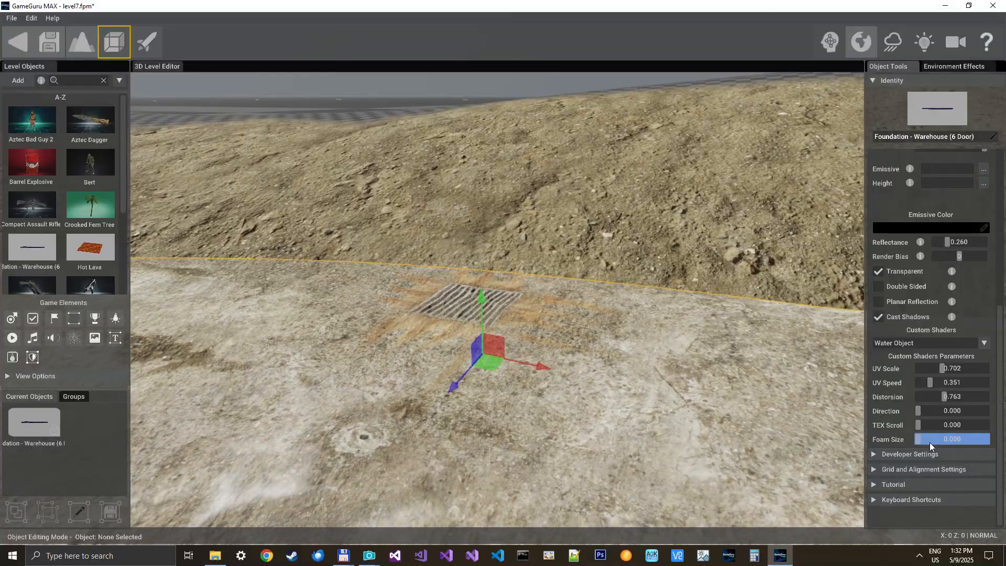
key("d")
right_click_drag(685, 415, 602, 445)
key("w")
key("s")
key("a")
key("s")
key("d")
key("w")
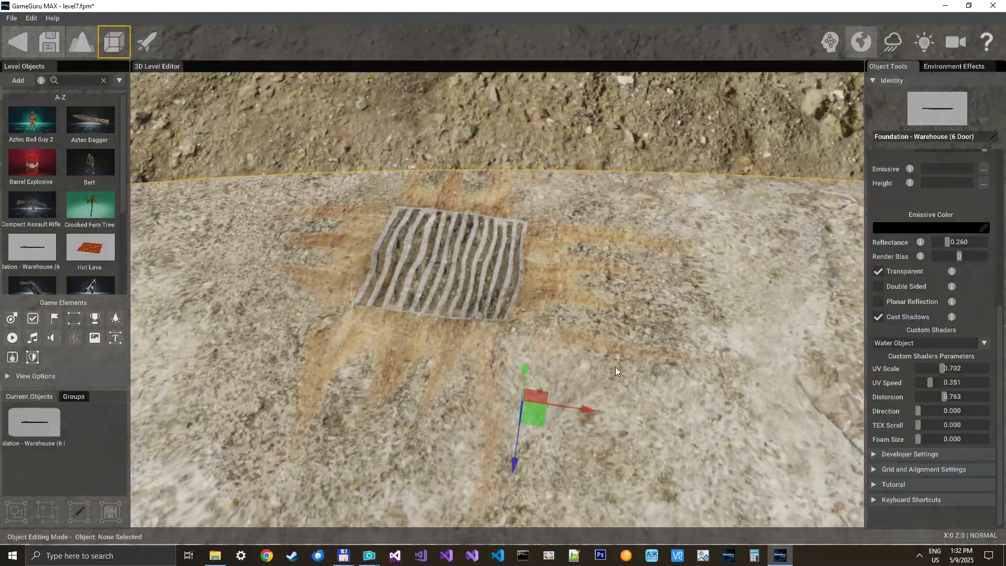
scroll(899, 321, "up", 4)
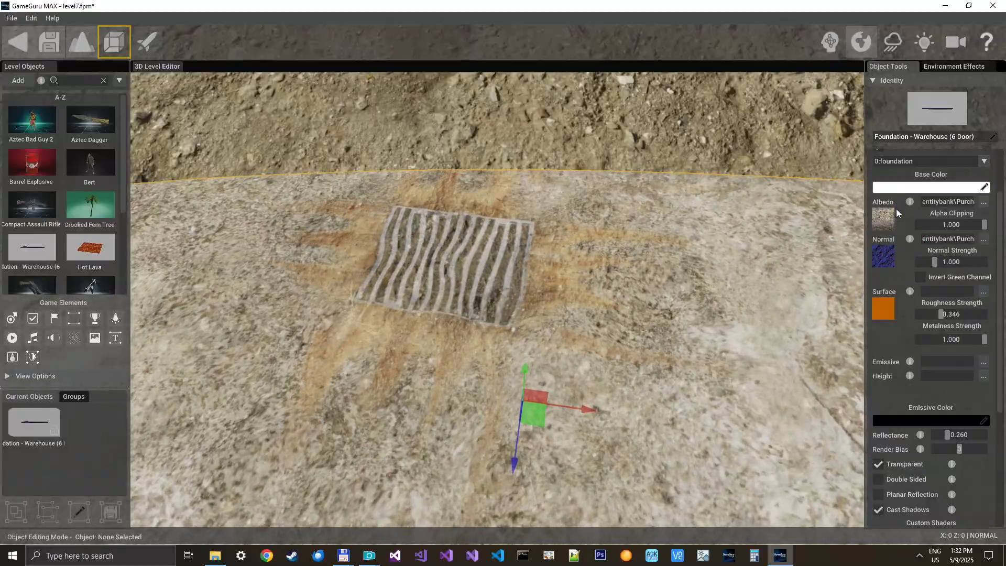
right_click_drag(511, 312, 443, 299)
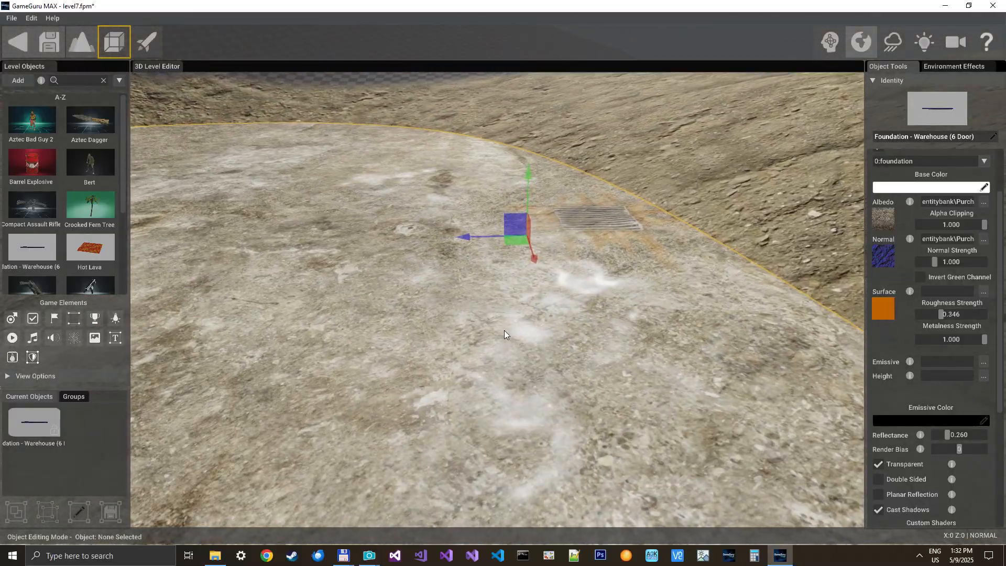
Step: Set the foundation's water shader to a UV Scale of 2 and UV Speed of 0.183, and its Reflectance to 0.229
scroll(901, 367, "down", 5)
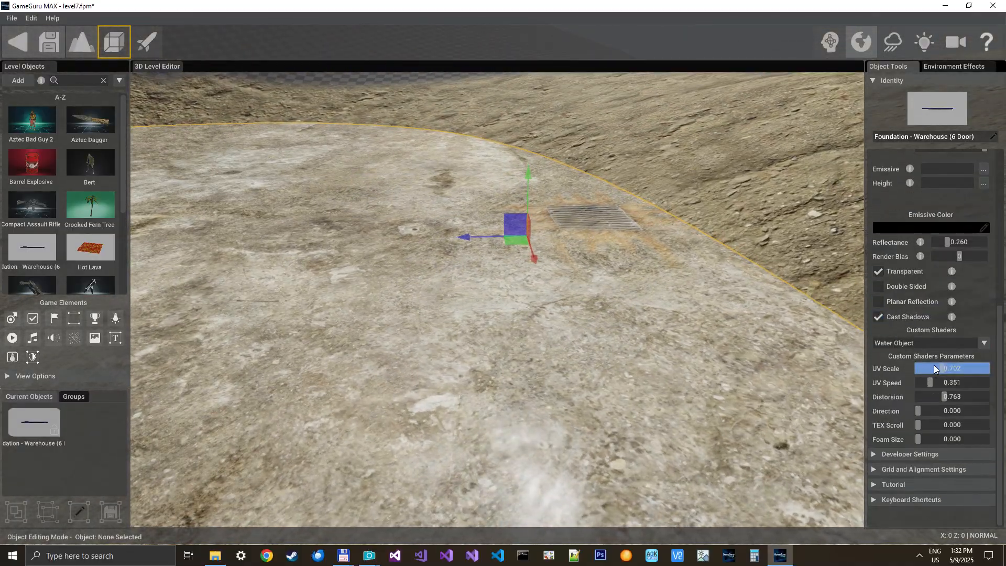
left_click_drag(964, 370, 990, 386)
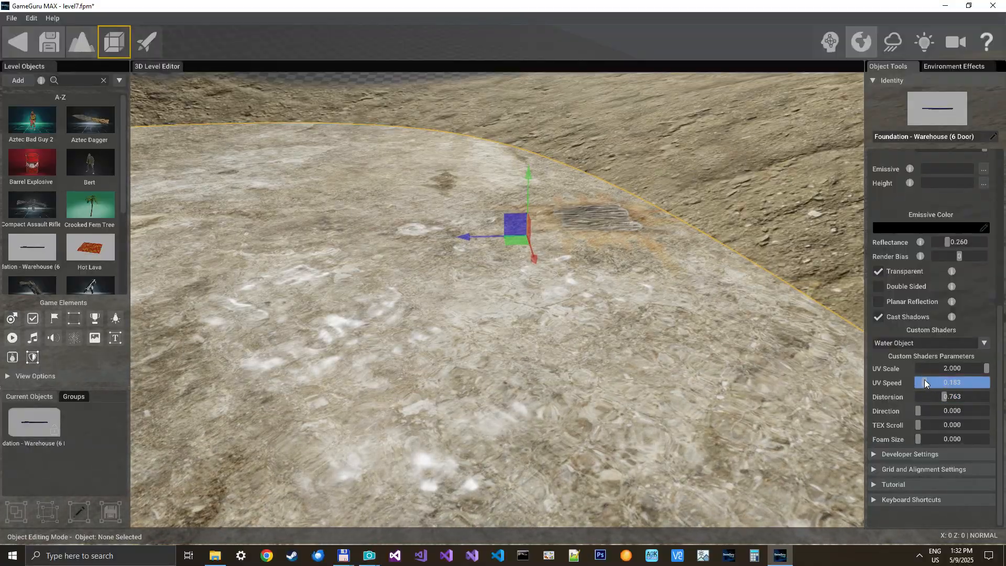
left_click(923, 382)
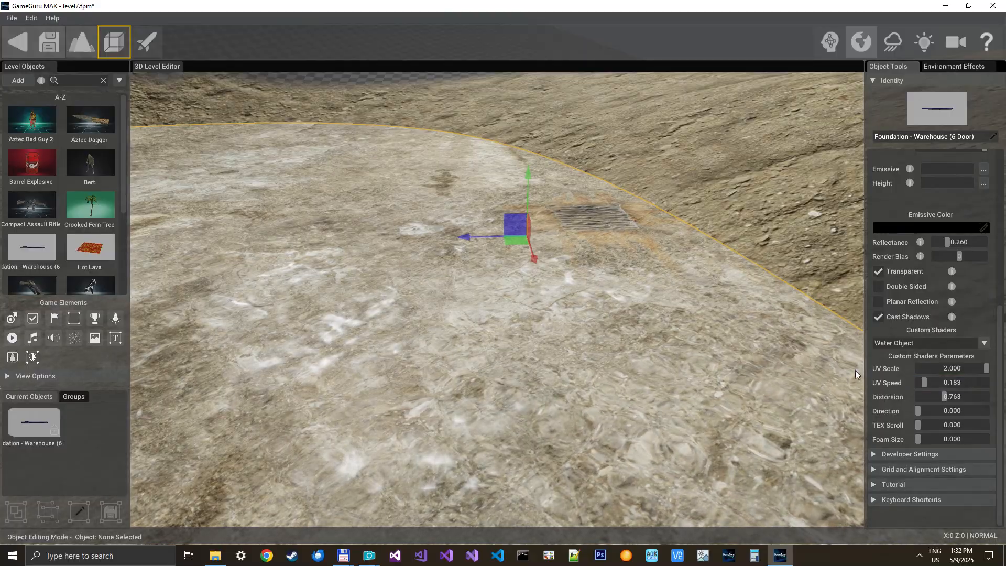
left_click(945, 244)
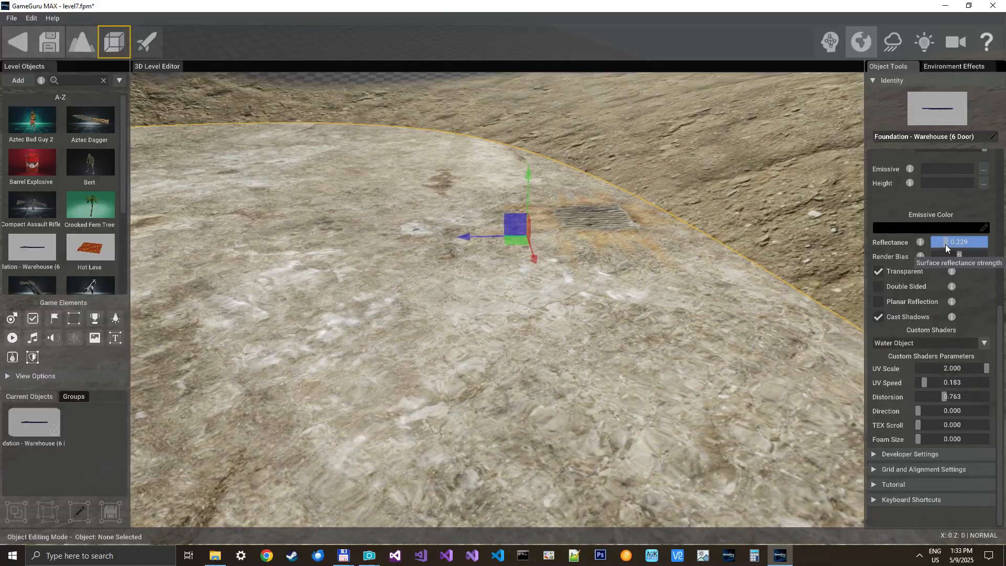
Step: Lower the foundation's Distortion to 0.504 and set its UV Speed to 0.275
key("w")
right_click_drag(724, 318, 750, 305)
key("s")
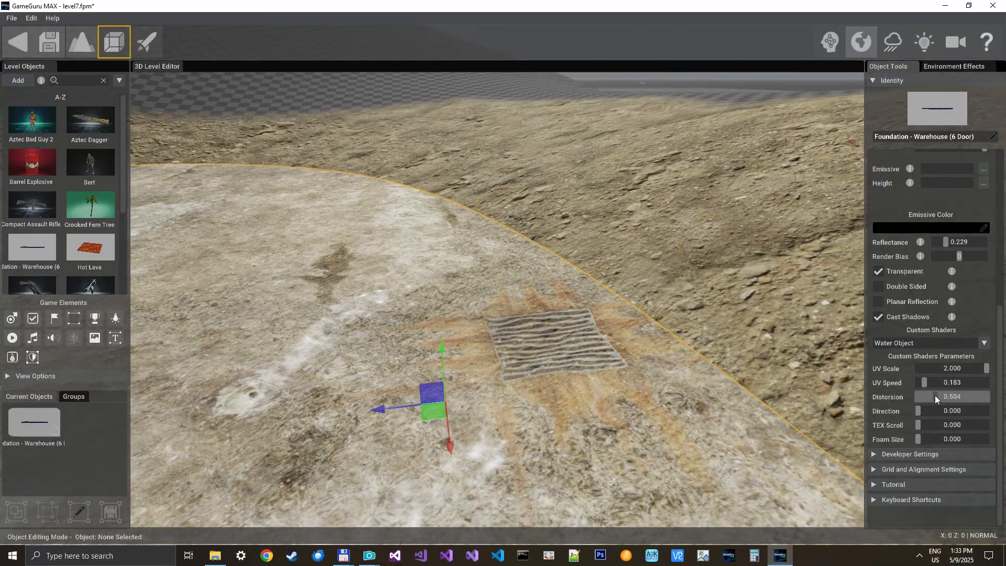
left_click_drag(923, 386, 928, 385)
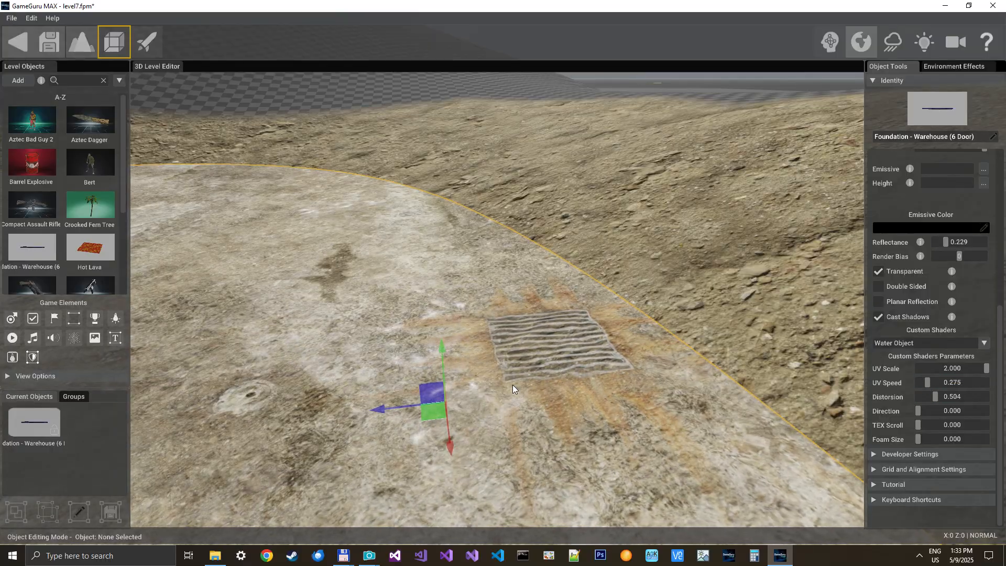
Step: Select the Bert character near the trees and choose Hologram as its custom shader
key("w")
right_click_drag(507, 398, 489, 347)
key("w")
key("w")
key("w")
key("a")
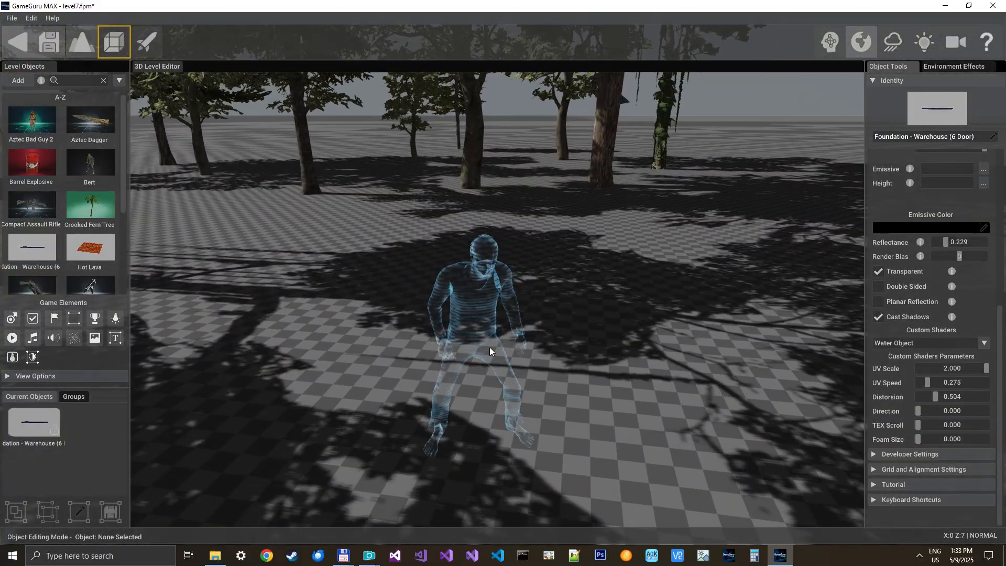
left_click(478, 312)
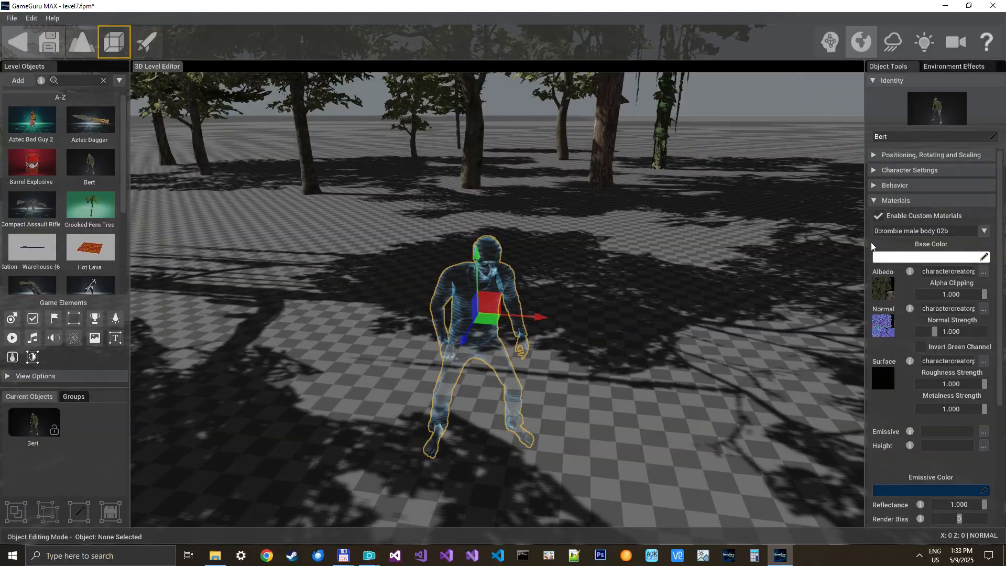
scroll(872, 245, "down", 3)
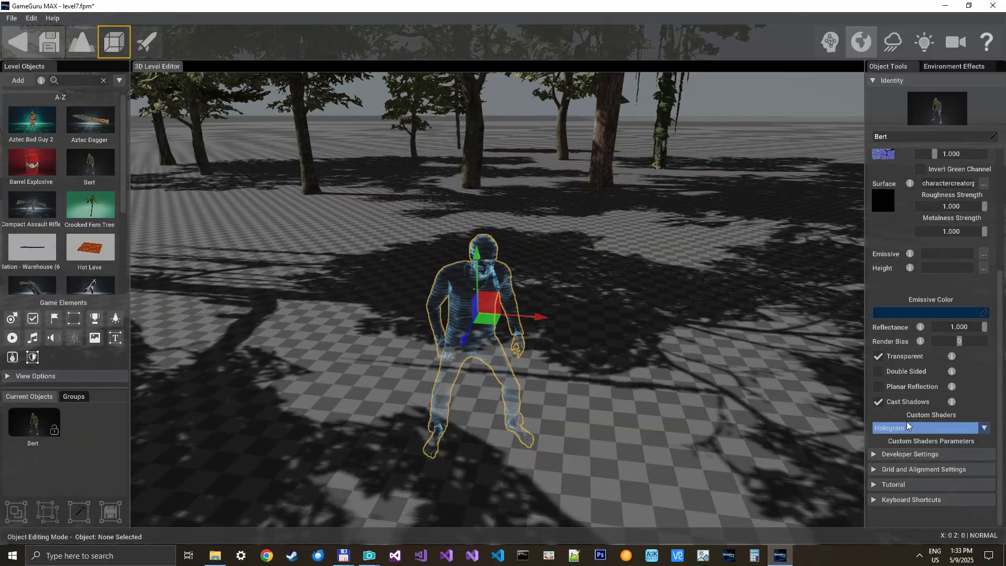
left_click(903, 426)
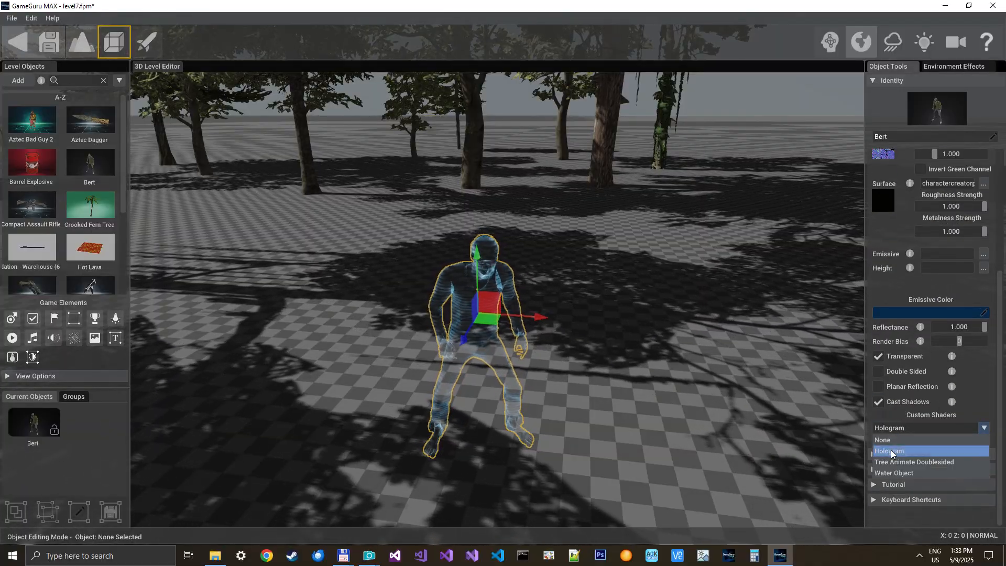
left_click(891, 450)
right_click_drag(640, 361, 643, 401)
key("w")
key("s")
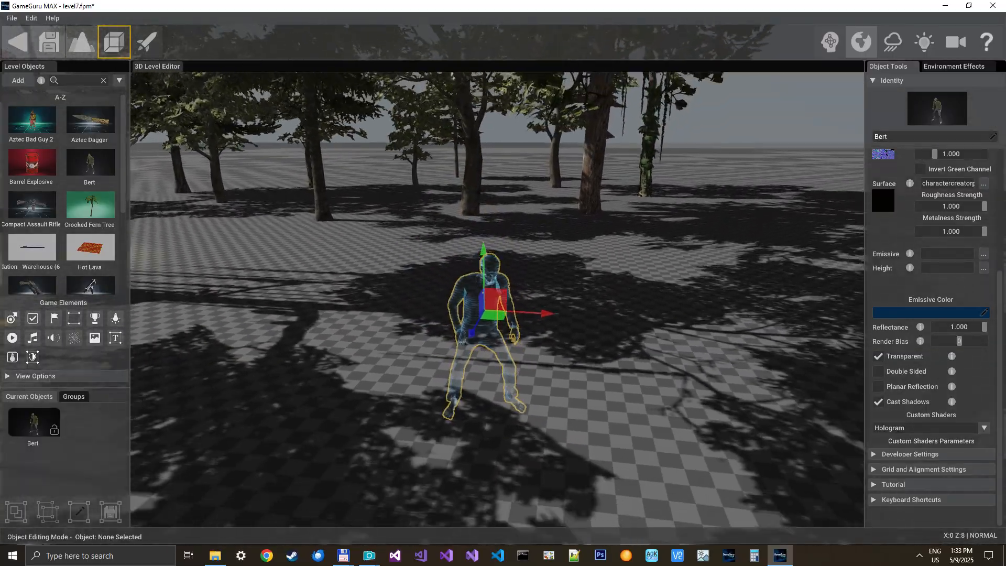
Step: Delete the two Aztec Bad Guy characters standing near the palm trees and the water plane
key("s")
right_click_drag(643, 400, 554, 400)
right_click_drag(665, 347, 630, 337)
left_click(525, 337)
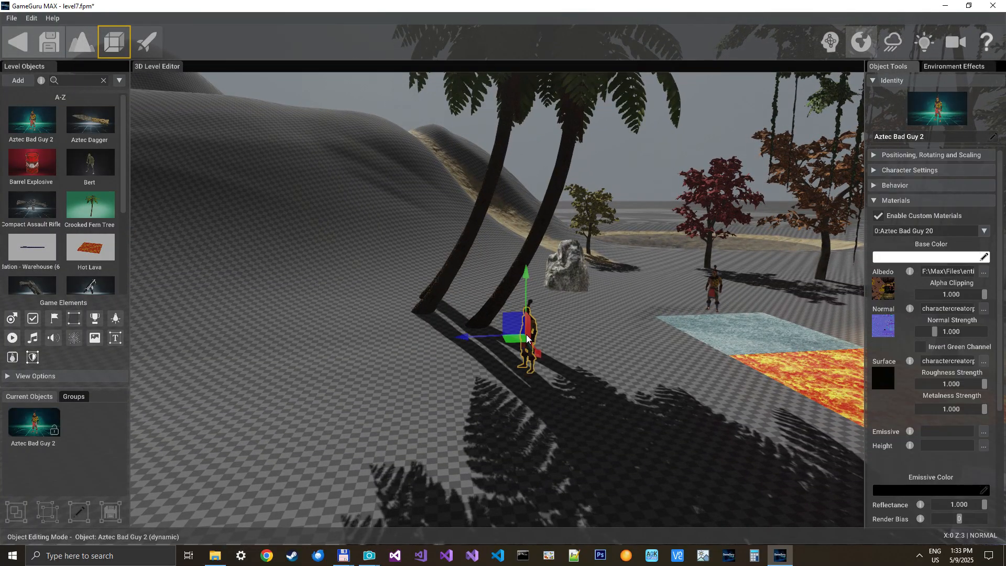
key("Delete")
left_click(713, 279)
key("Delete")
Step: Test the level and walk up to the hologram barrel and the holographic character to view the shader in game
right_click_drag(573, 318, 806, 332)
key("w")
key("s")
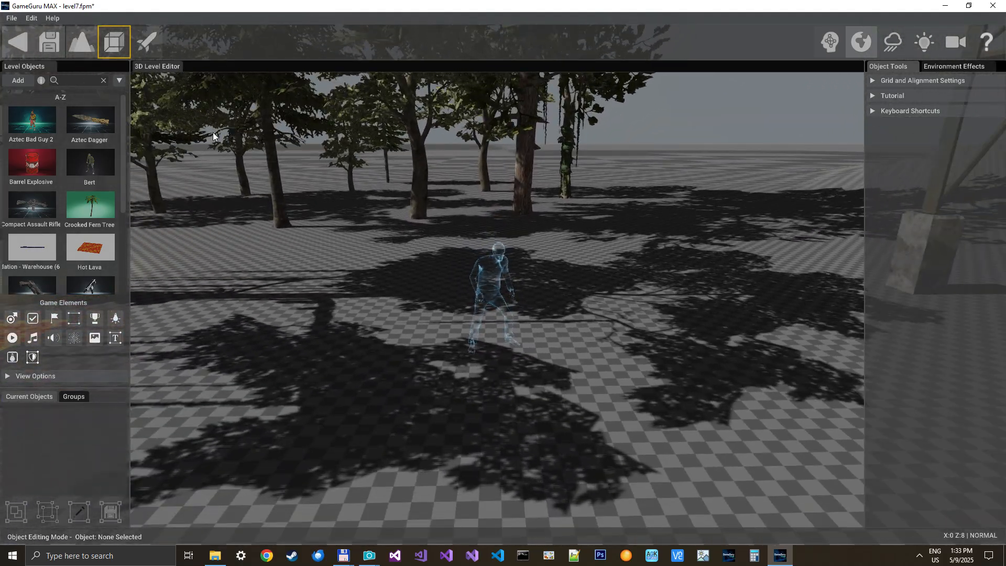
left_click(140, 50)
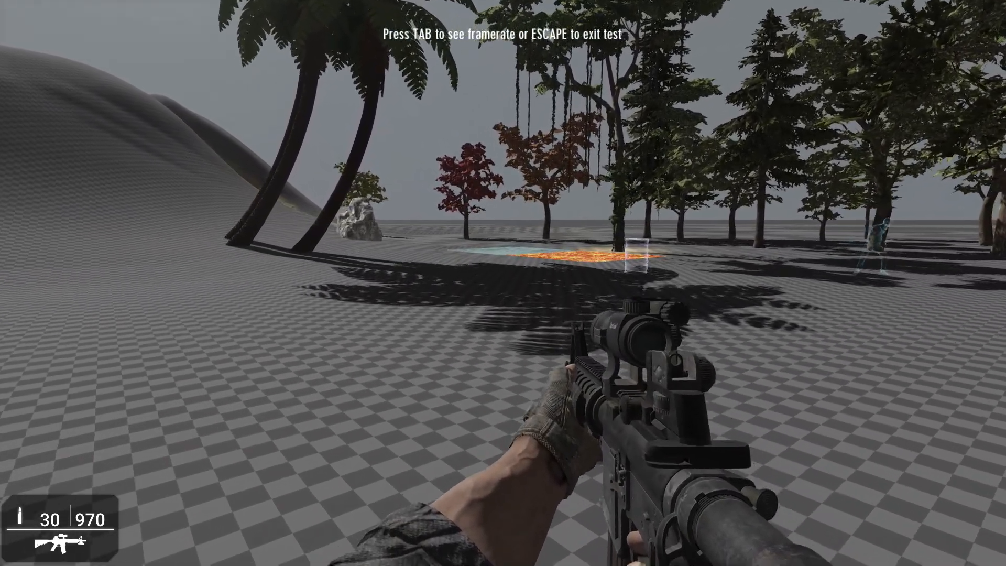
key("w")
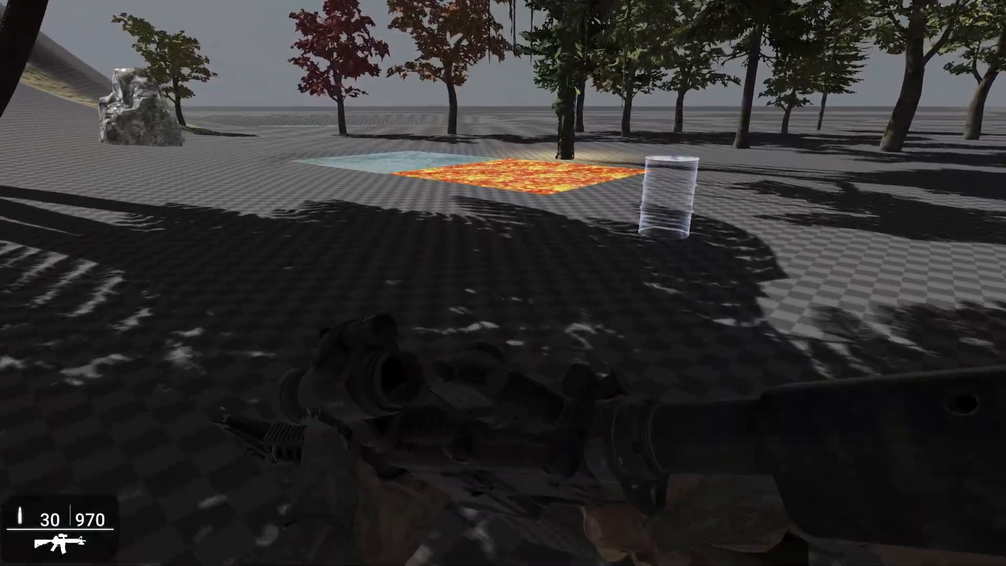
key("w")
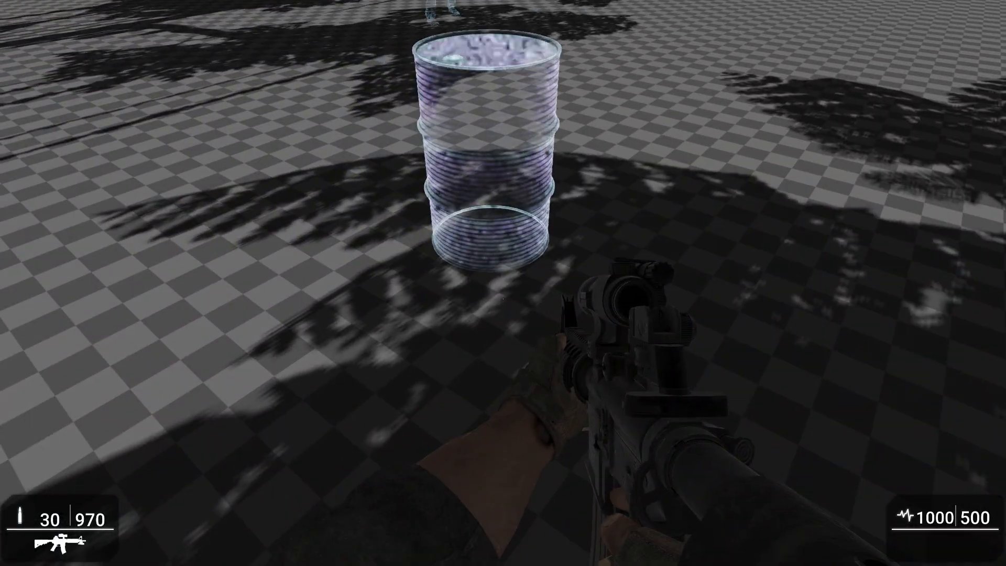
key("d")
key("d")
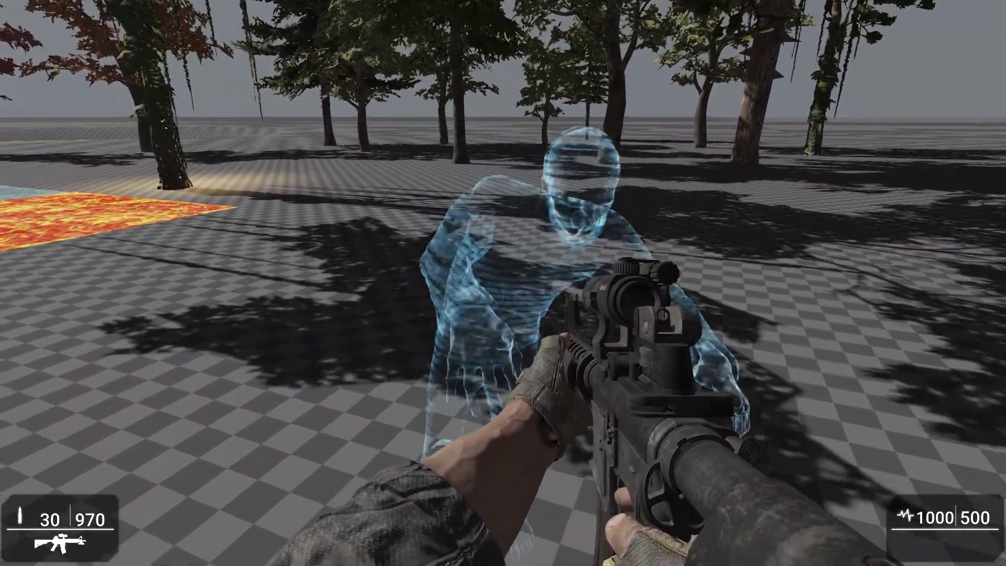
key("s")
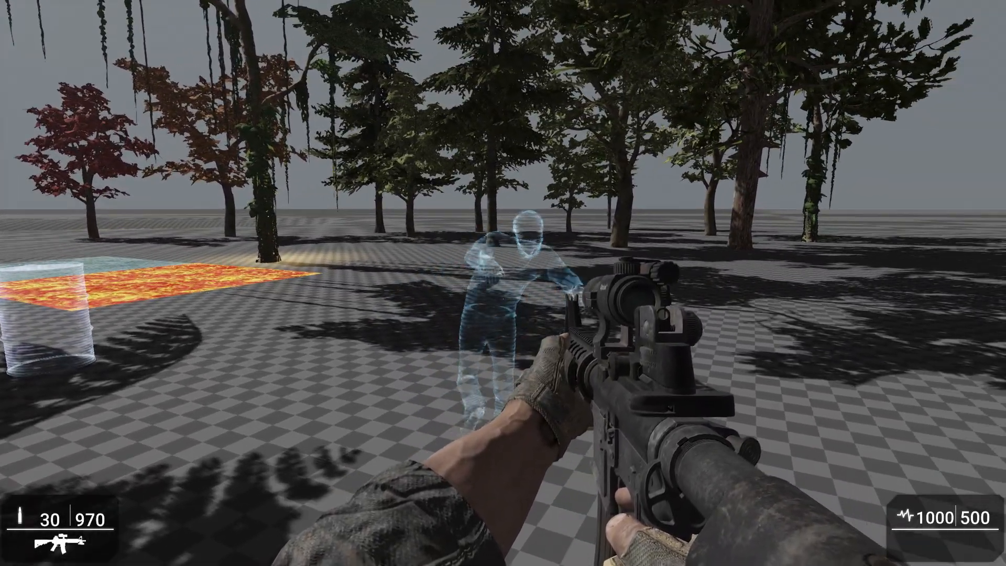
Step: Shoot the holographic character, look at its fallen body, and exit the level test
left_click(503, 282)
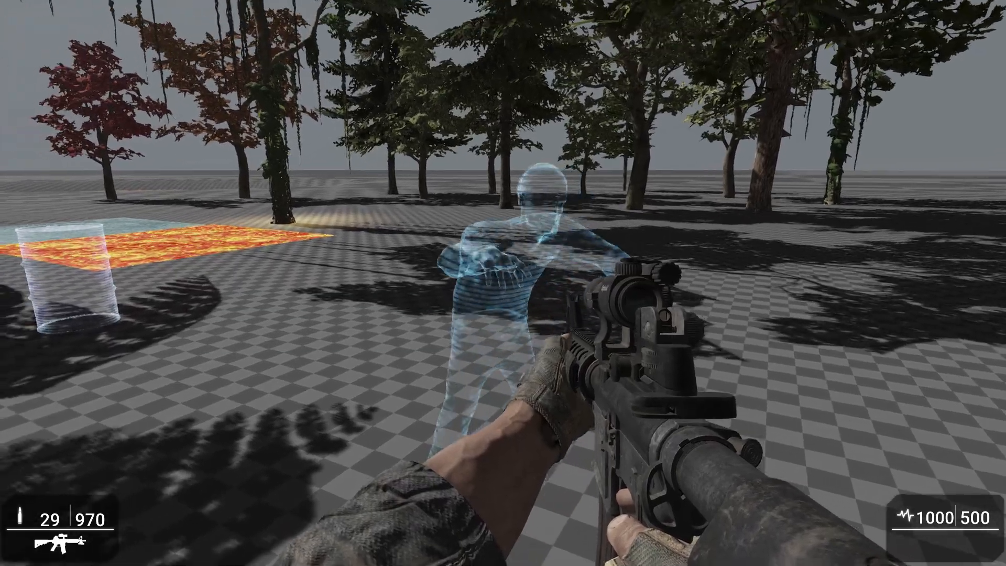
left_click(503, 283)
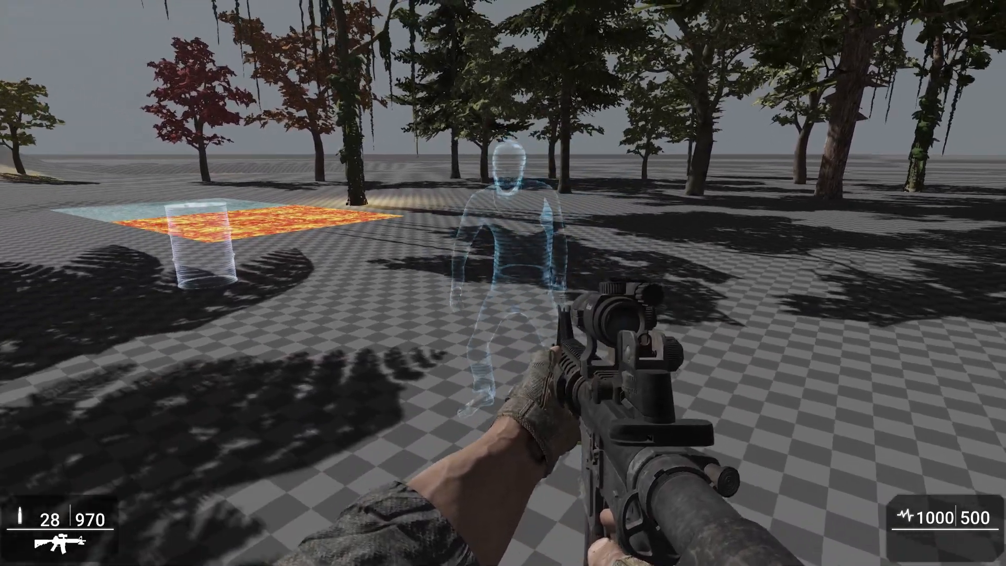
left_click(502, 282)
left_click(502, 283)
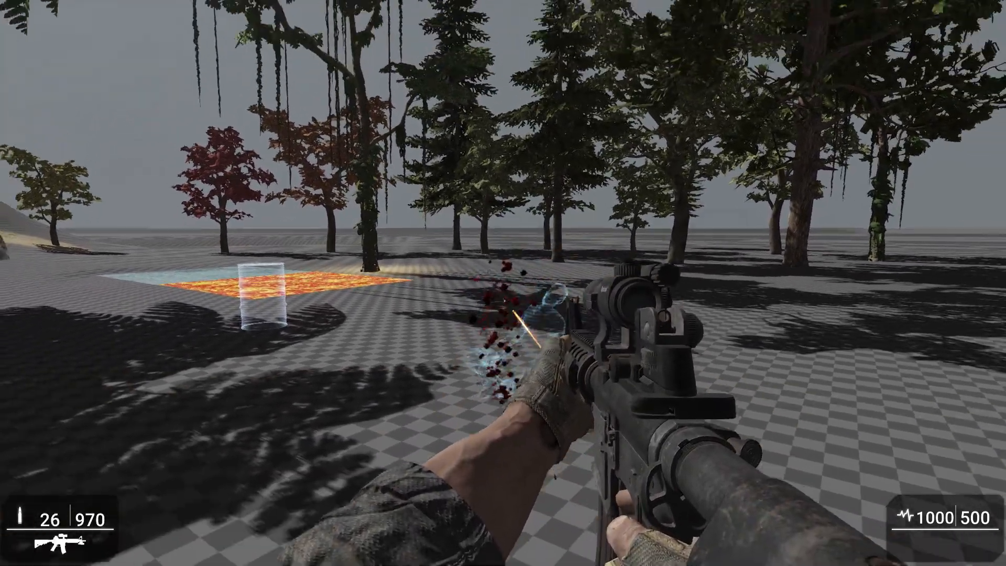
key("w")
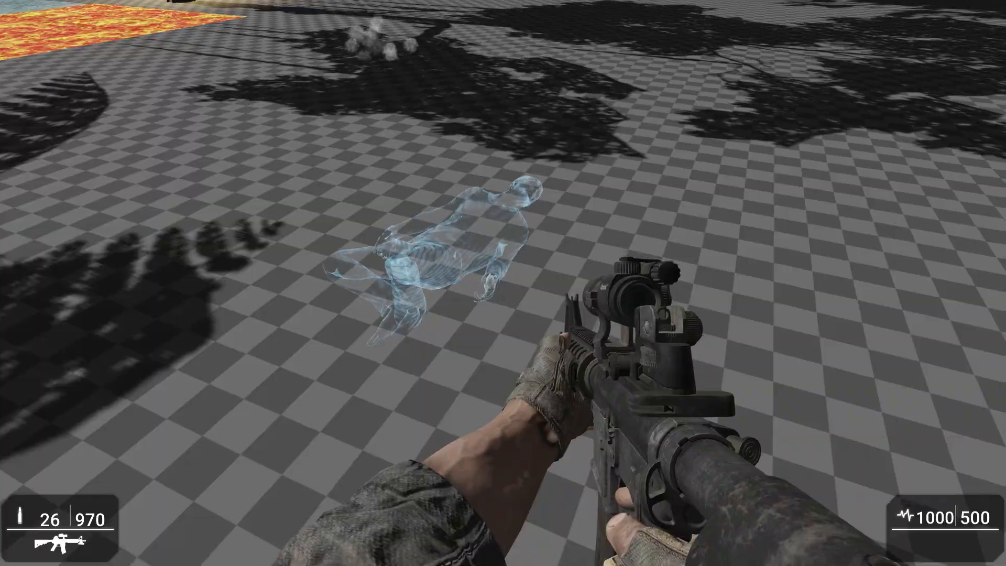
left_click(503, 282)
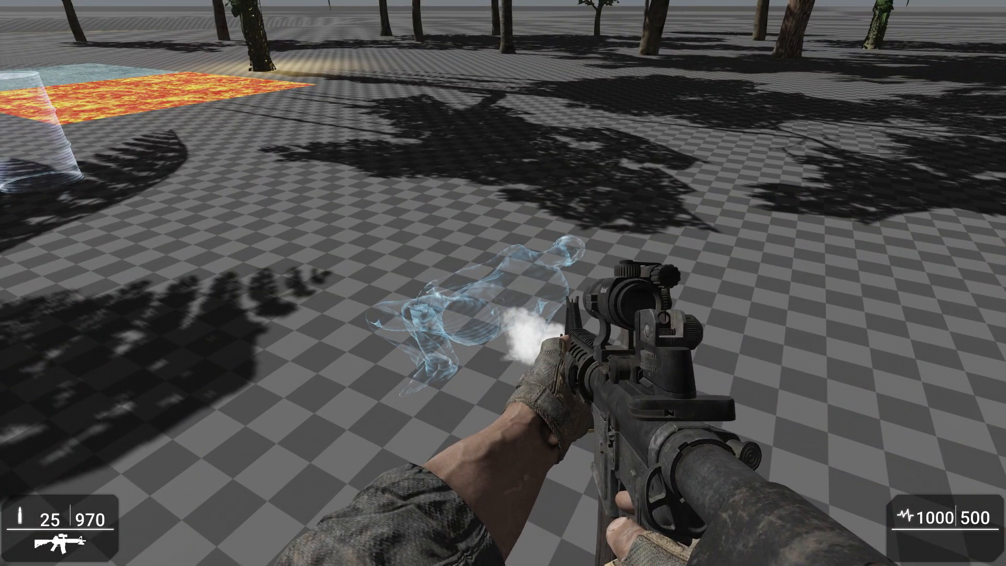
key("Escape")
Step: Select the holographic Bert character and change the emissive color of its zombie male body 02b material to dark green
scroll(590, 273, "up", 3)
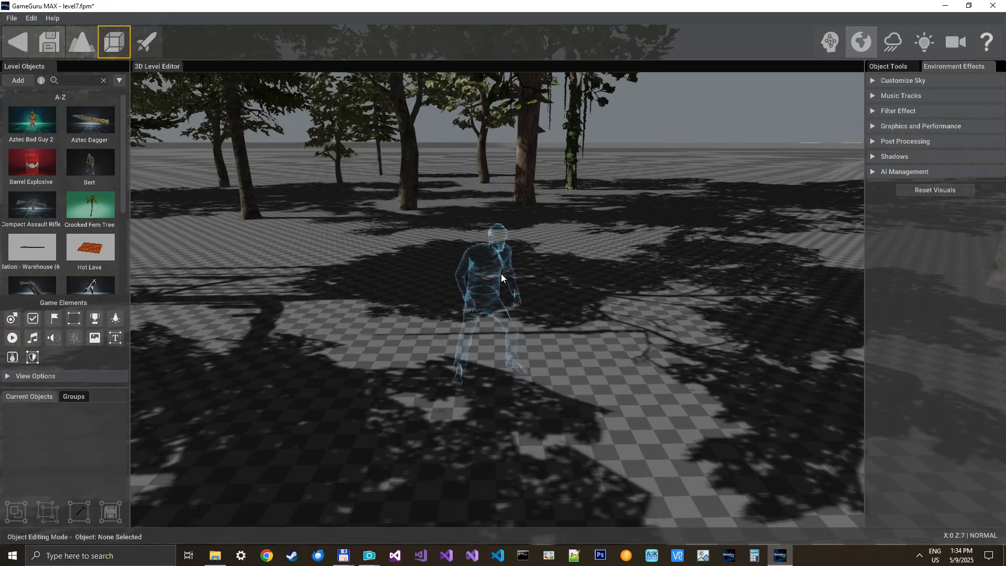
left_click(490, 274)
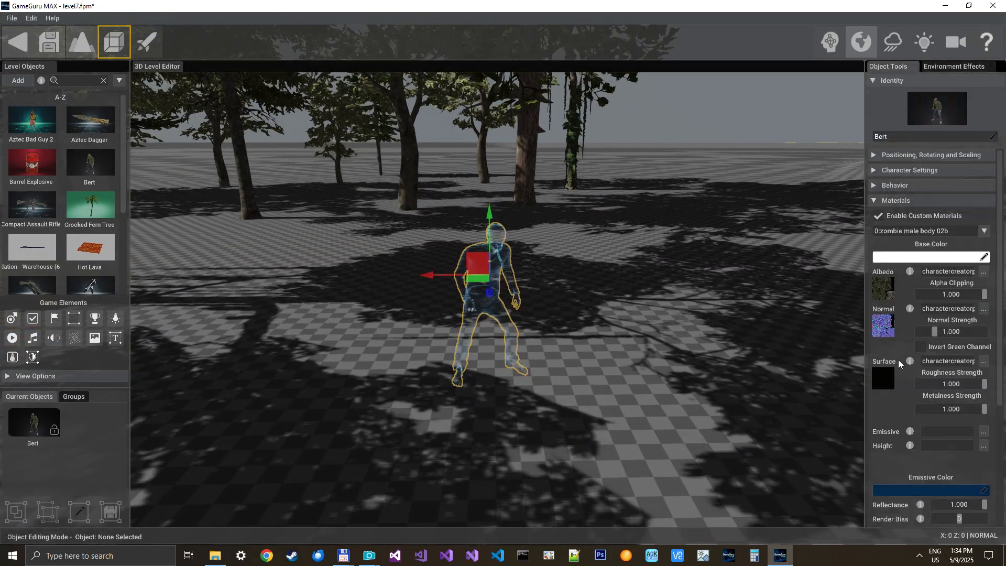
scroll(898, 361, "down", 3)
left_click(901, 369)
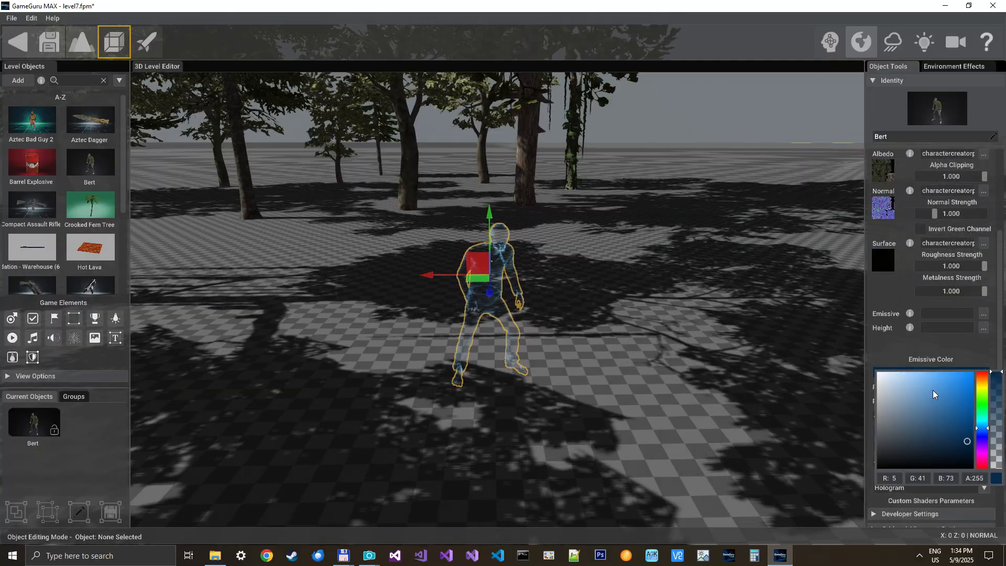
left_click(982, 401)
mouse_move(985, 413)
left_mouse_down()
mouse_move(984, 381)
mouse_move(984, 406)
left_mouse_up()
left_click(653, 343)
scroll(654, 344, "up", 4)
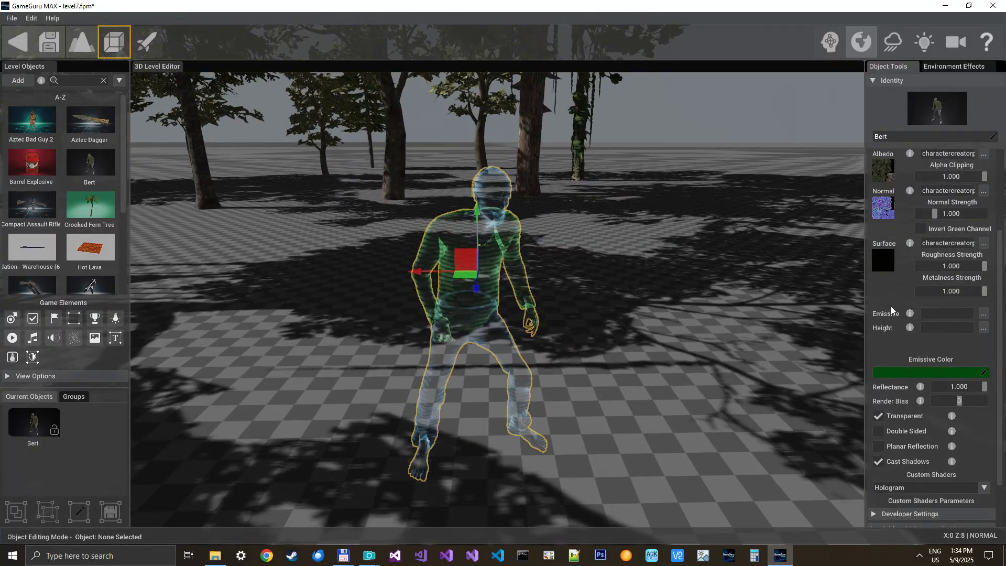
Step: Choose to edit all of Bert's mesh materials together and set their emissive color to purple (R 51, G 5, B 73)
scroll(892, 317, "up", 3)
left_click(894, 236)
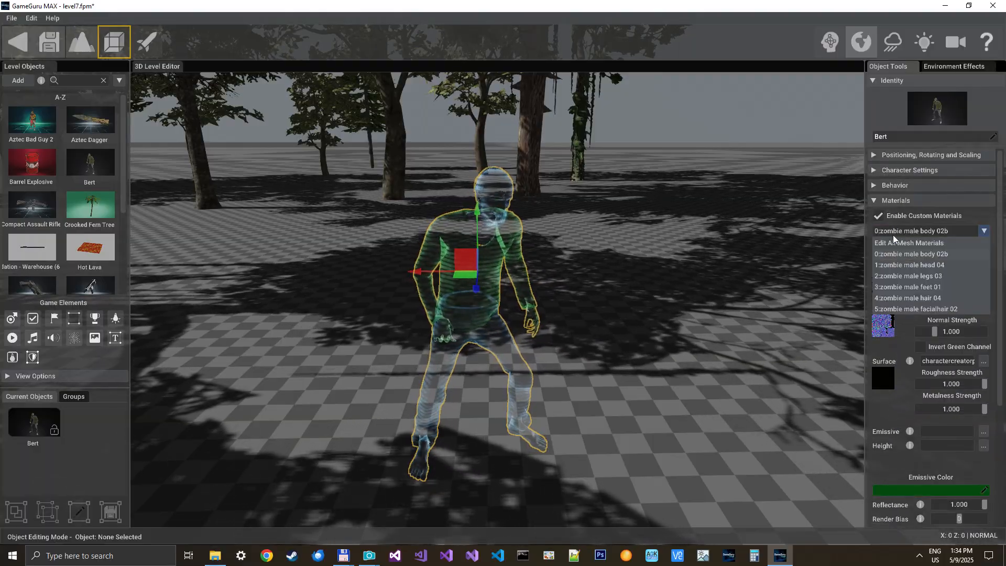
left_click(893, 242)
scroll(886, 335, "down", 4)
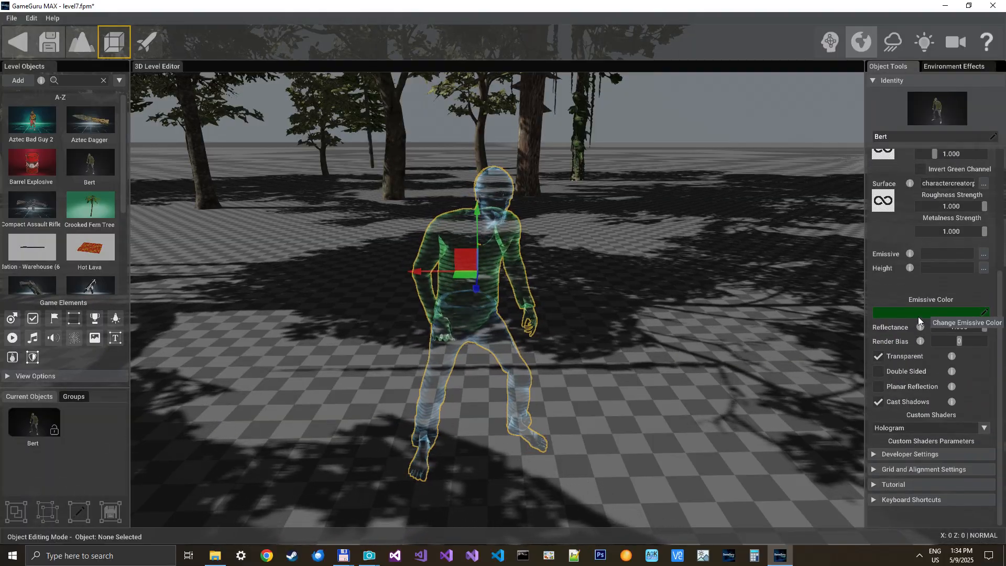
left_click(918, 313)
left_click_drag(982, 350, 983, 398)
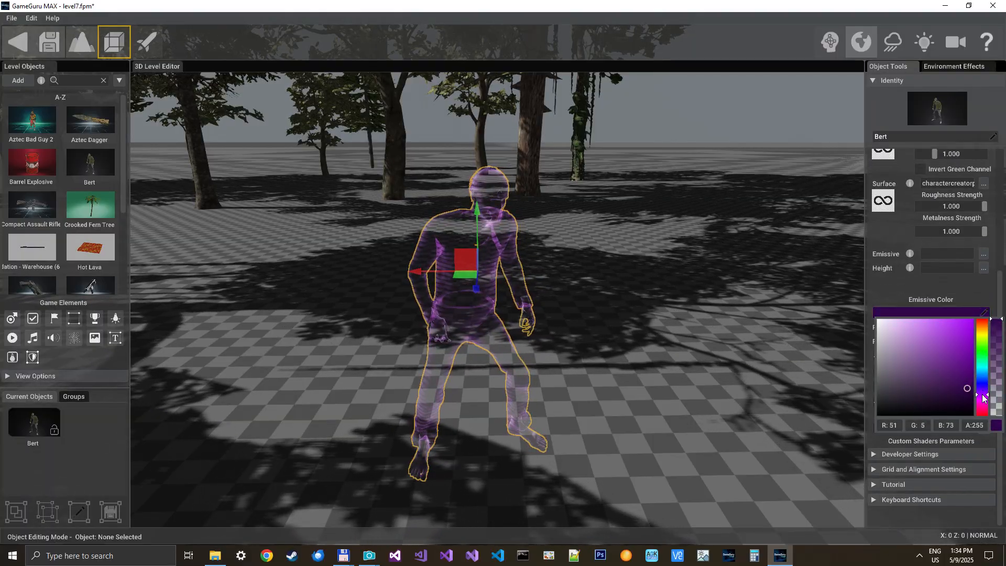
left_click(629, 288)
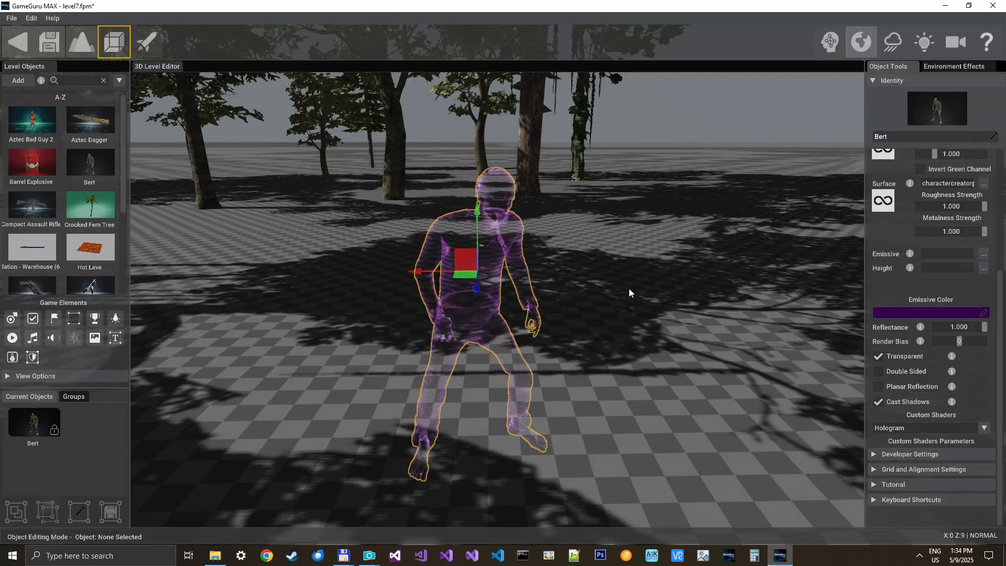
Step: Lower the alpha of Bert's purple emissive color to 87 for a fainter hologram
scroll(629, 288, "up", 5)
scroll(628, 288, "down", 5)
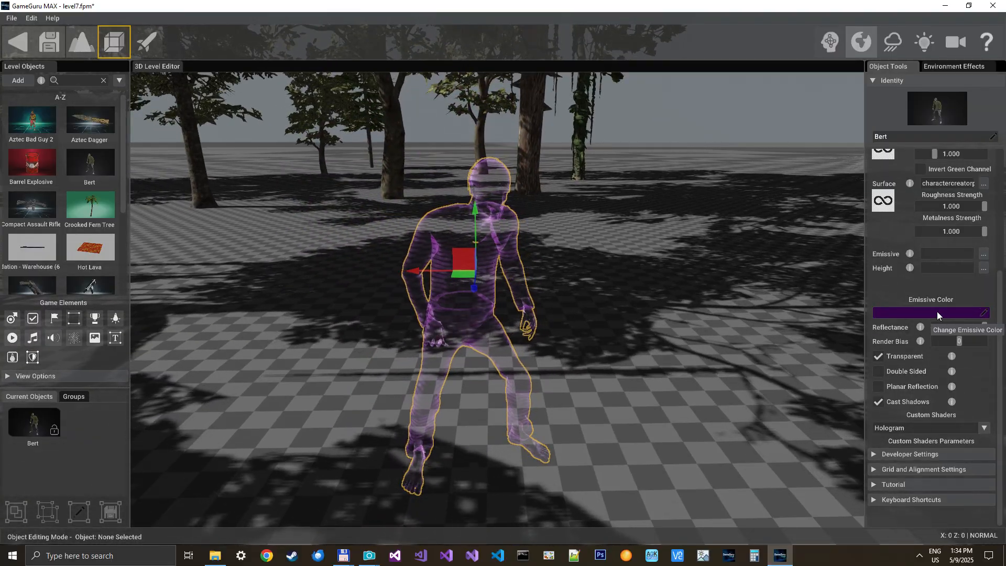
scroll(903, 289, "up", 3)
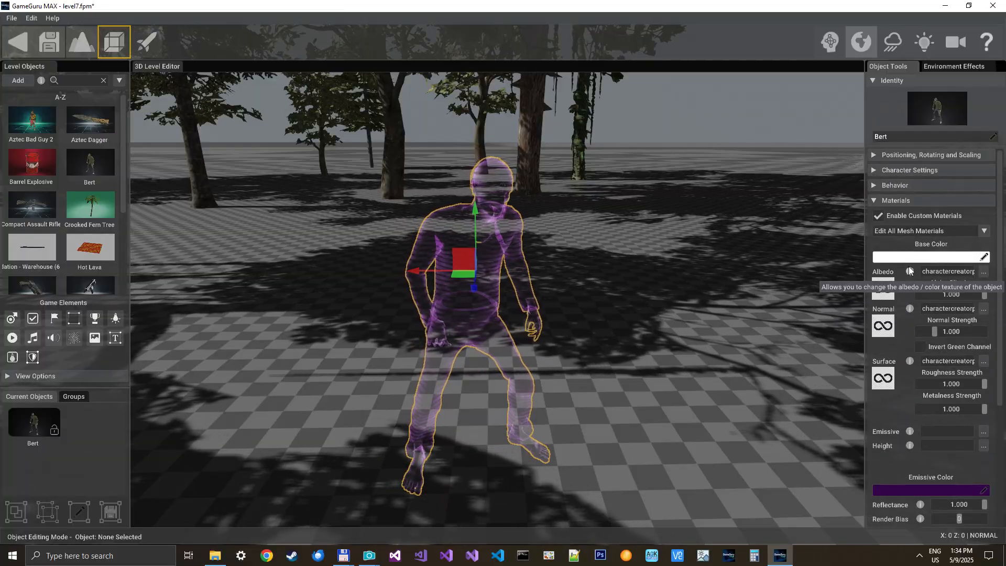
left_click(956, 261)
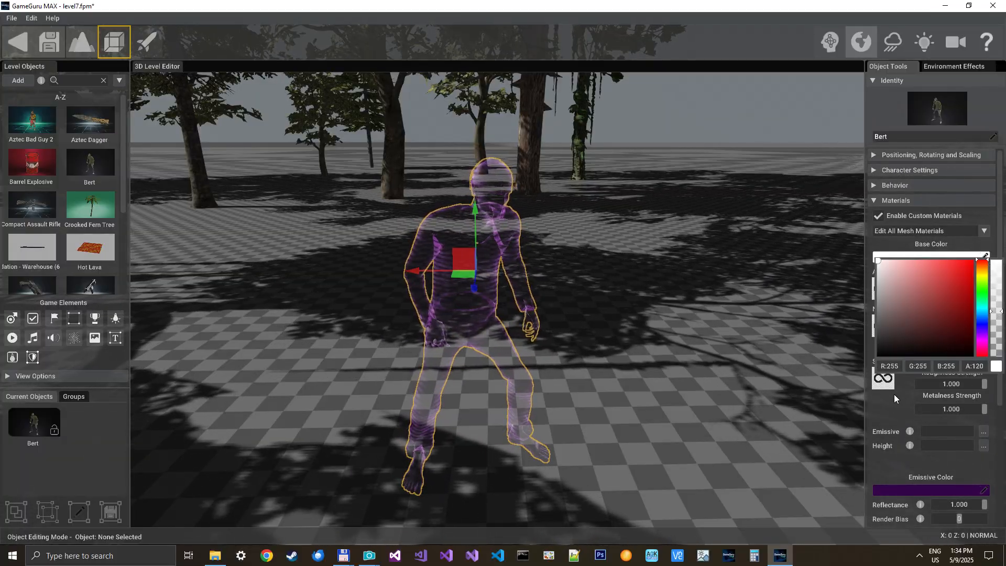
scroll(893, 397, "down", 3)
left_click(918, 376)
left_click(951, 371)
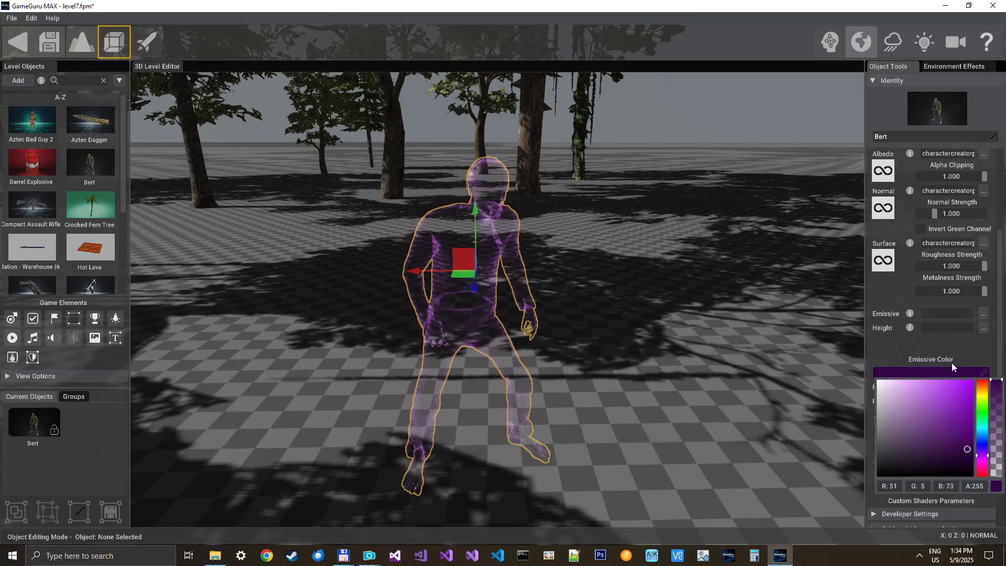
left_click(994, 385)
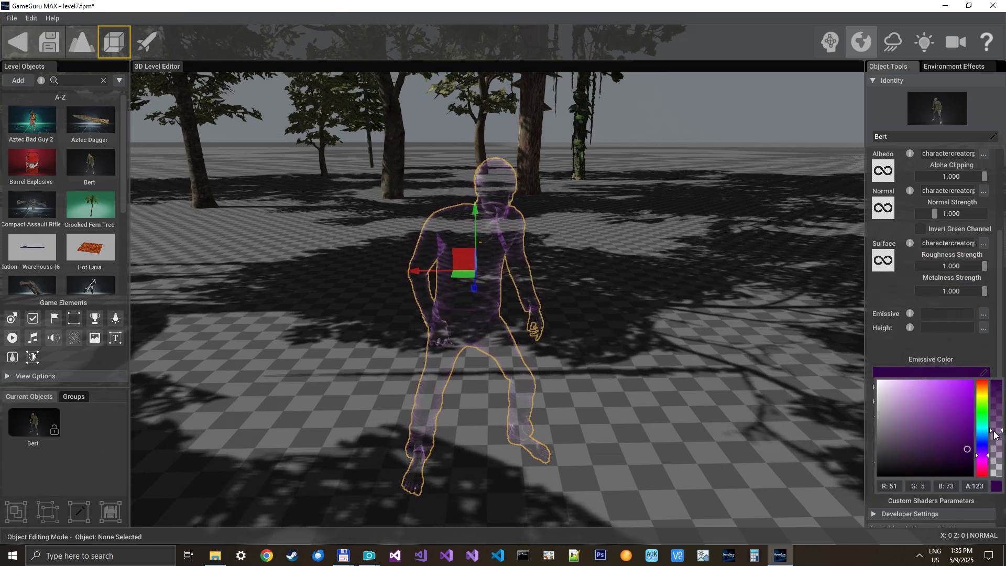
Step: Inspect the faint hologram from different distances, then change Bert's emissive color to a neutral grey
scroll(752, 315, "up", 4)
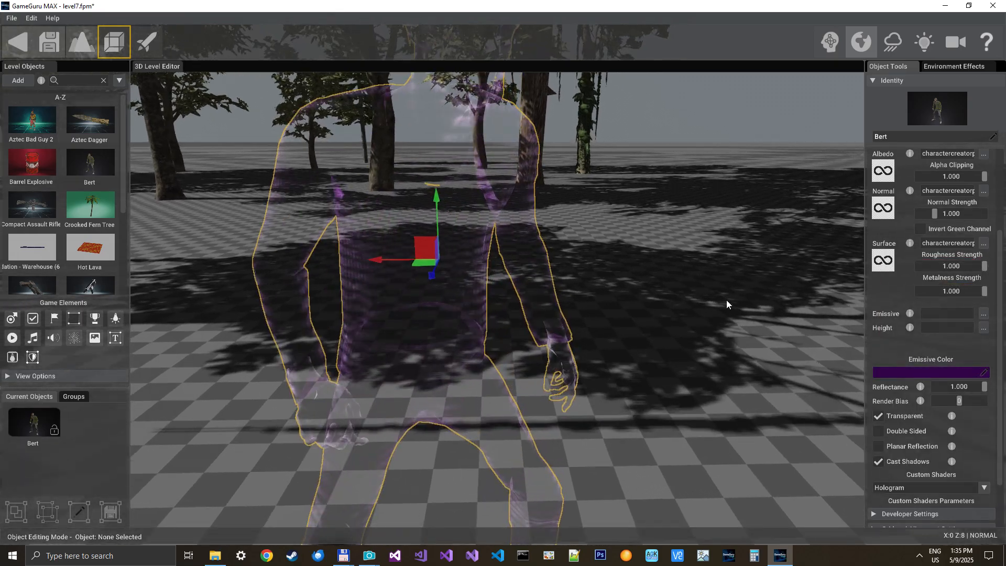
scroll(721, 281, "down", 9)
scroll(719, 274, "up", 3)
middle_click_drag(717, 271, 826, 260)
scroll(852, 266, "up", 3)
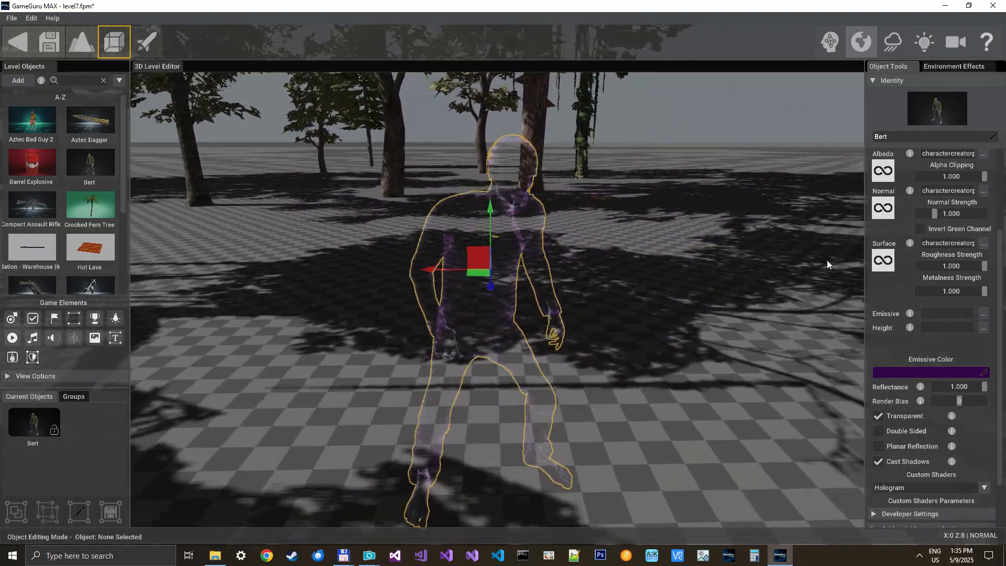
left_click(945, 370)
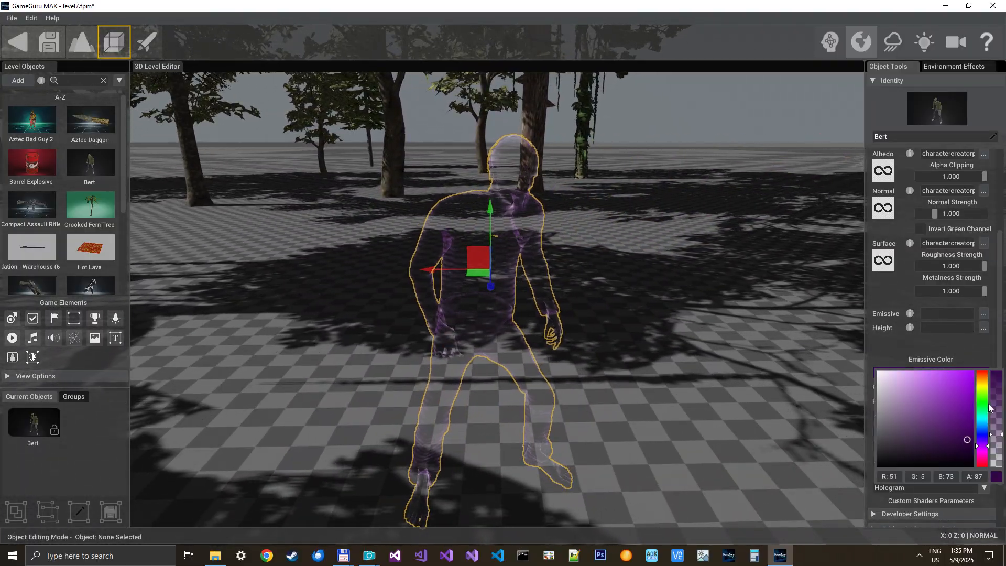
mouse_move(855, 454)
left_mouse_down()
mouse_move(834, 369)
mouse_move(832, 442)
left_mouse_up()
Step: Select the Tall Tropical Tree beside the lava plane, set its custom shader to None, and look at it unselected
right_click_drag(684, 285, 530, 255)
key("s")
key("w")
key("e")
key("s")
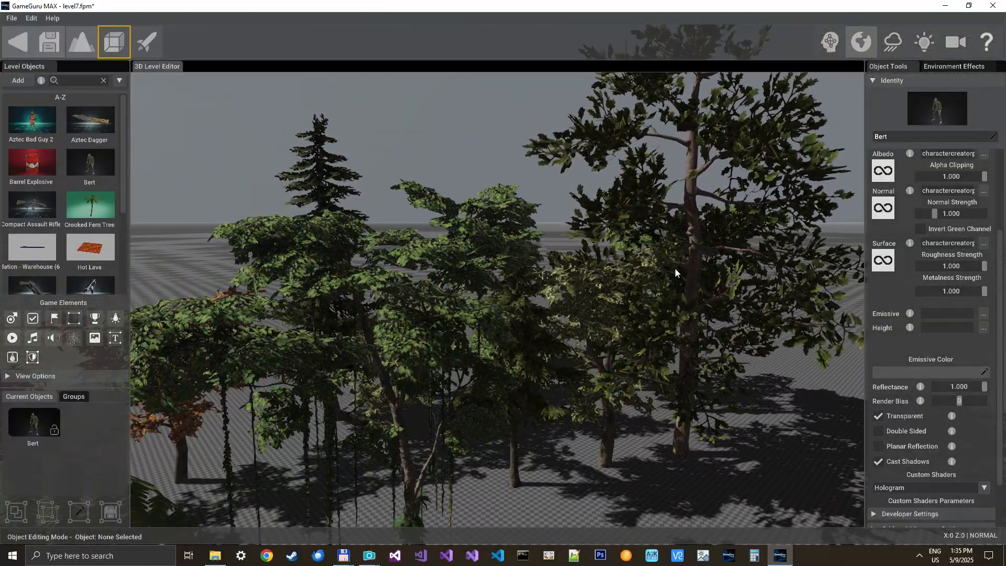
left_click(404, 470)
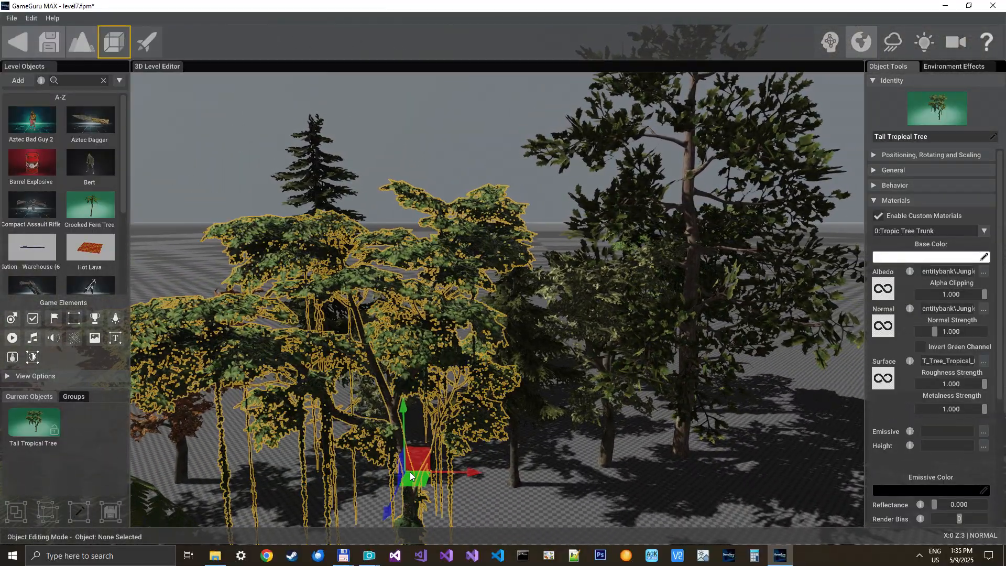
scroll(887, 432, "down", 4)
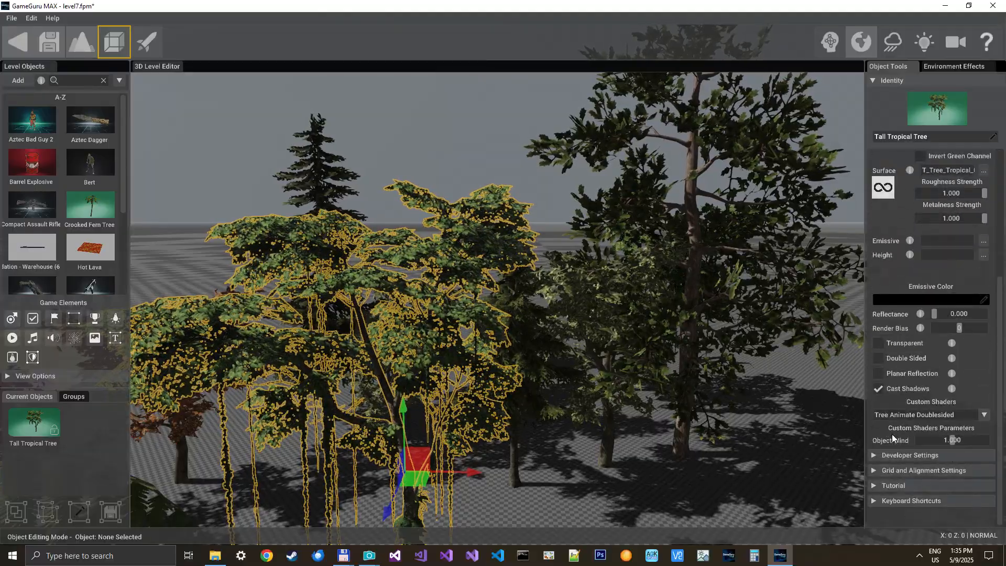
left_click(906, 415)
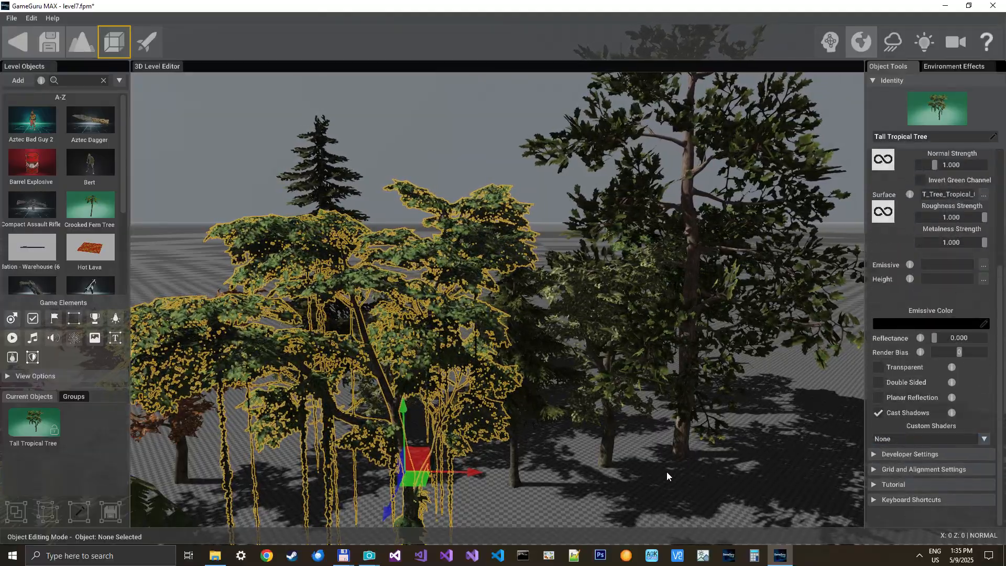
right_click_drag(670, 454, 698, 428)
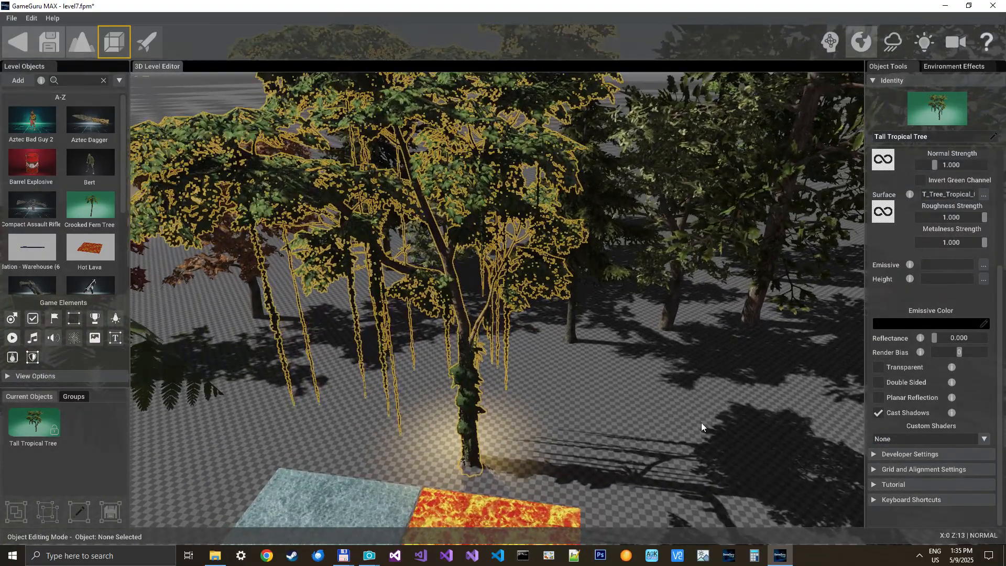
left_click(471, 510)
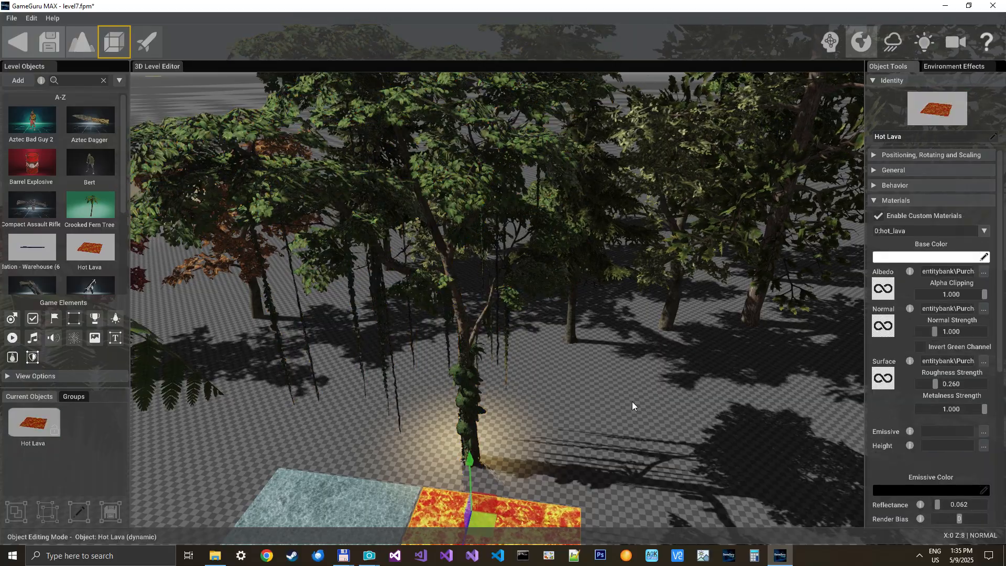
right_click_drag(451, 152, 680, 168)
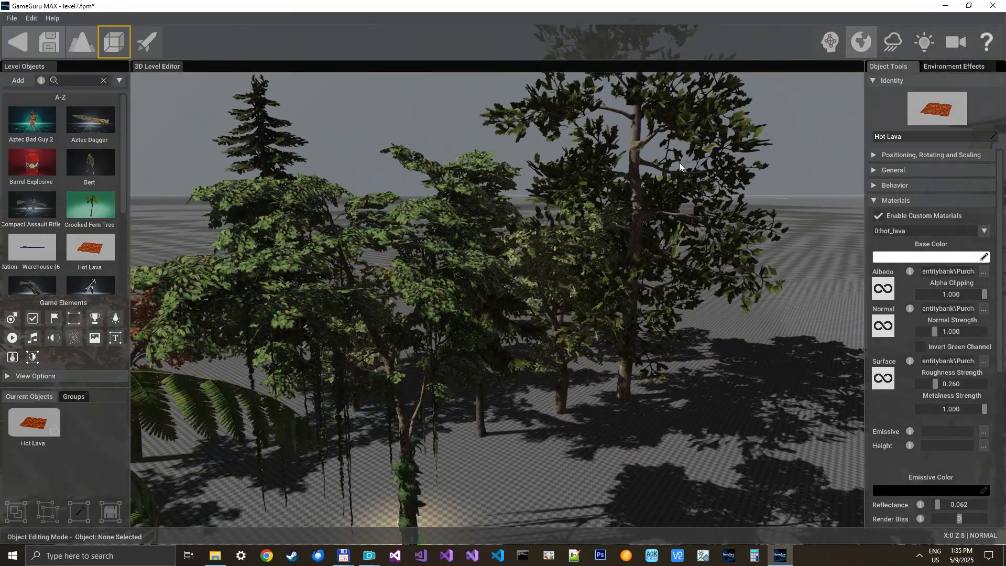
Step: Set the Tall Tropical Tree's custom shader to Tree Animate Doublesided and deselect the tree to watch its movement
left_click(409, 439)
scroll(883, 411, "down", 3)
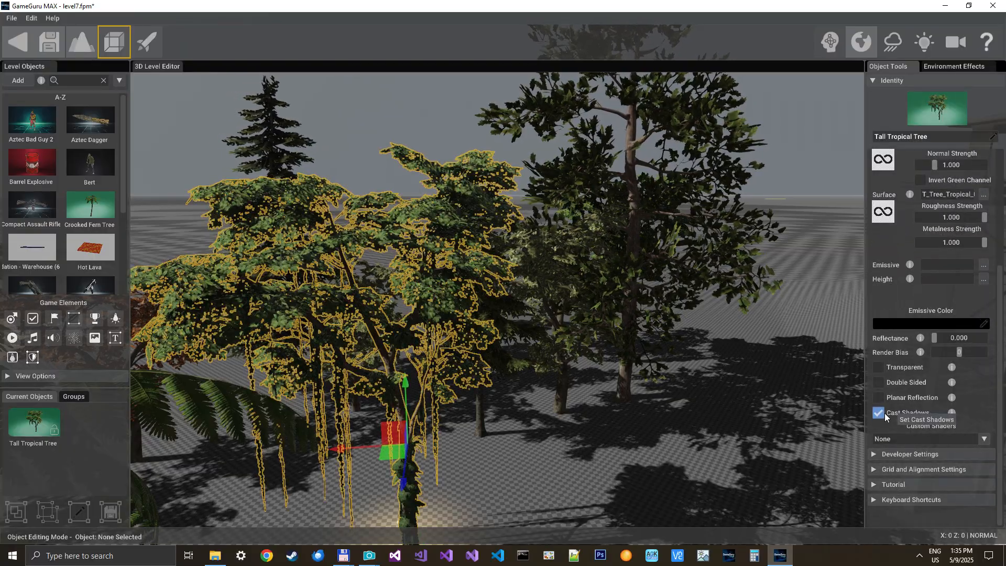
left_click(906, 439)
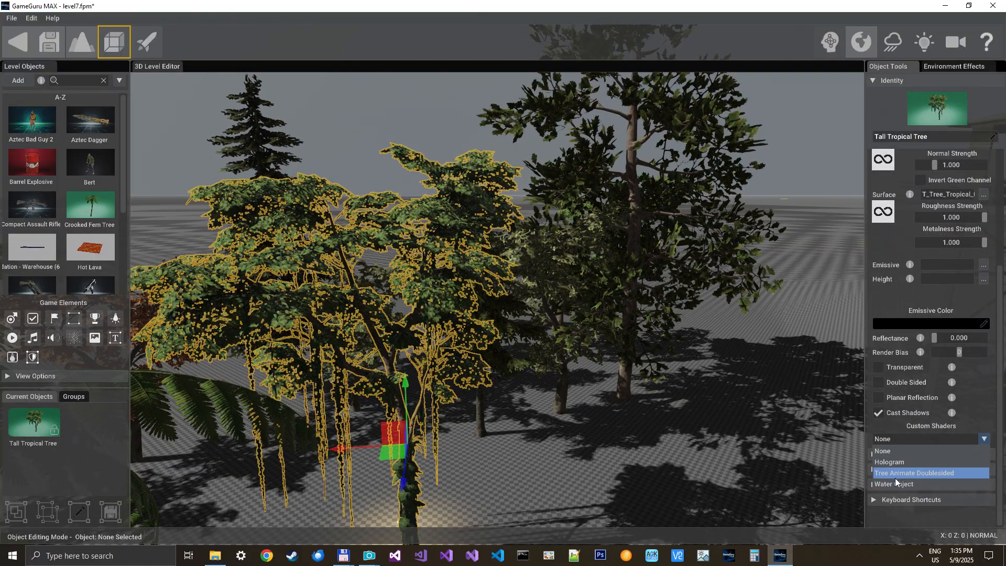
left_click(913, 474)
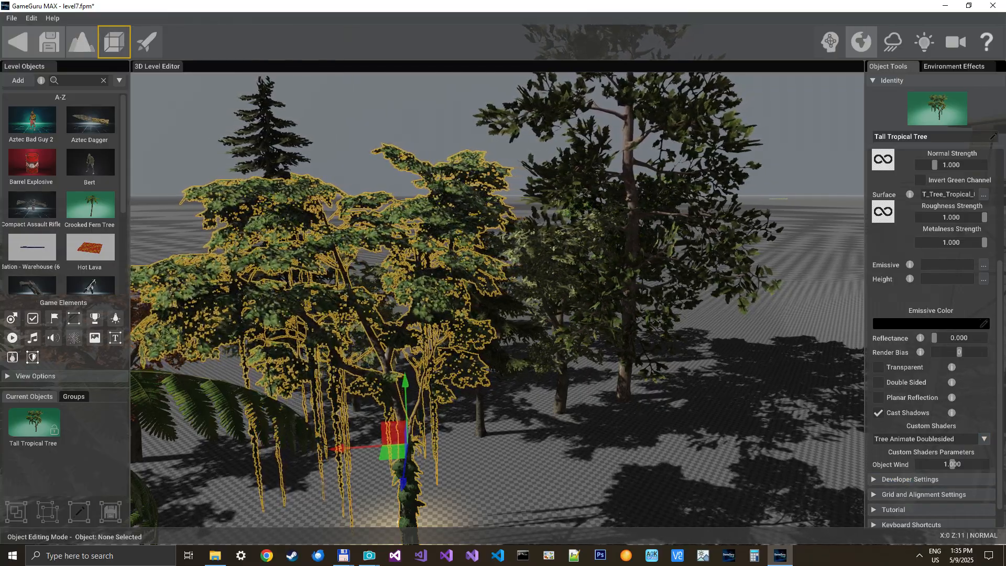
right_click_drag(573, 437, 568, 471)
left_click(520, 494)
Step: Assign the Tree Animate Doublesided custom shader to the middle Crooked Fern Tree of the three palms
mouse_move(609, 393)
right_mouse_down()
mouse_move(607, 340)
mouse_move(612, 393)
right_mouse_up()
key("a")
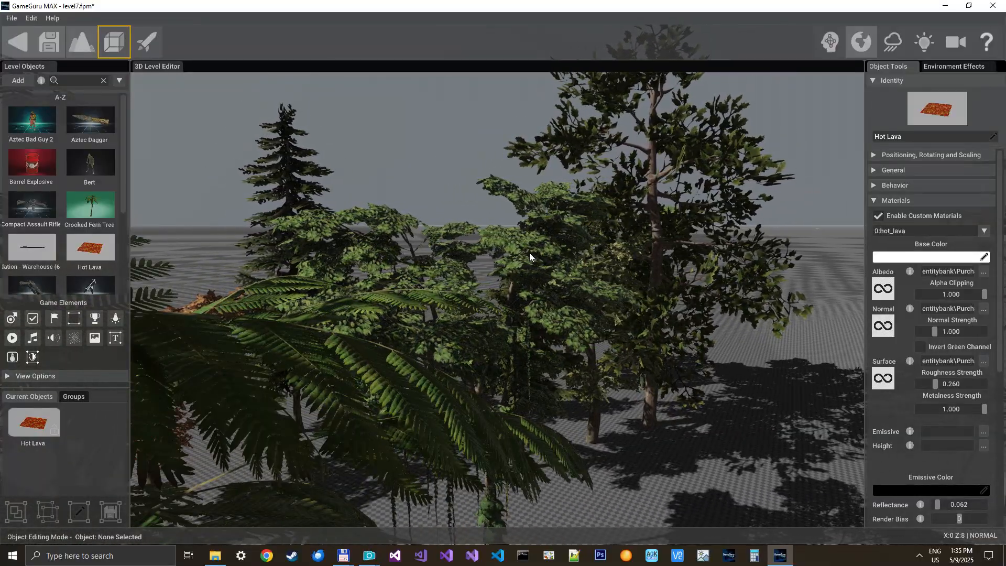
right_click_drag(453, 272, 442, 332)
right_click_drag(479, 261, 487, 272)
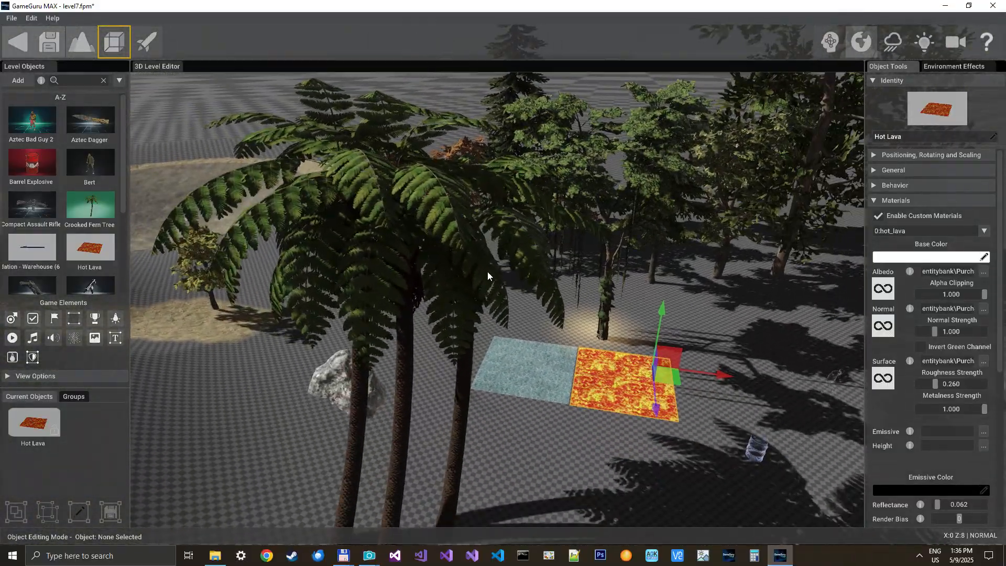
left_click(407, 365)
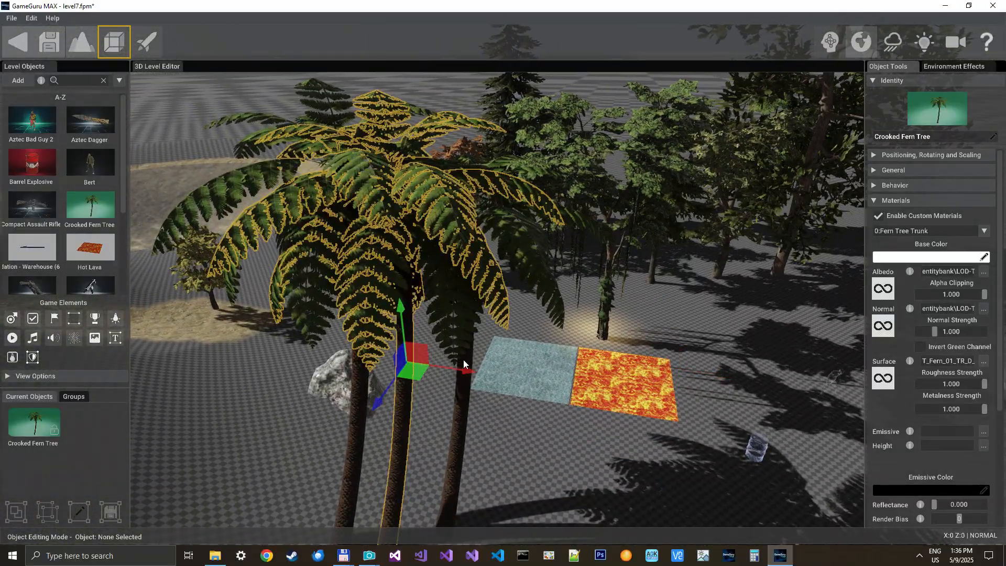
scroll(894, 426, "down", 3)
left_click(905, 435)
left_click(897, 473)
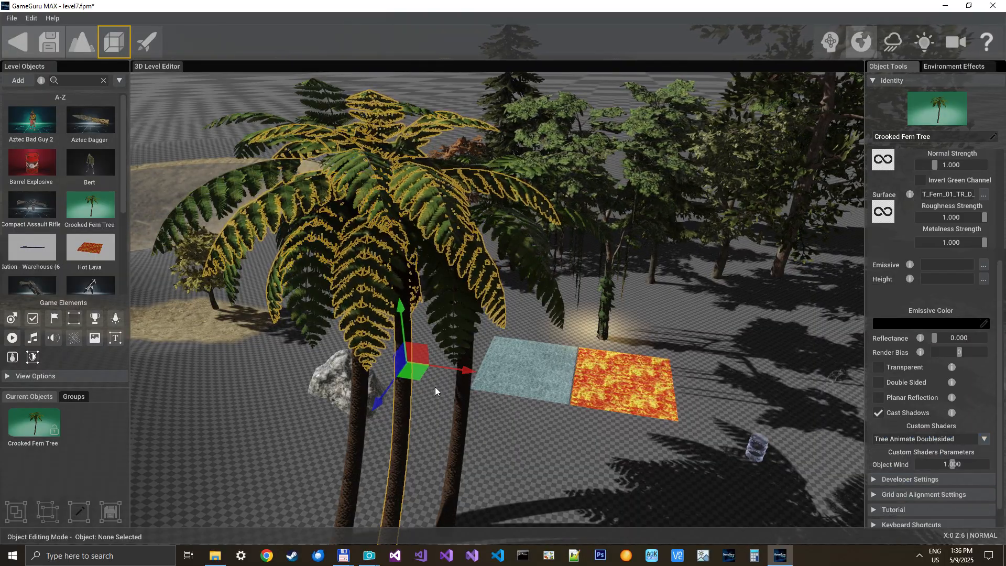
Step: Assign the Tree Animate Doublesided custom shader to the Crooked Fern Tree closest to the water and lava planes
left_click(460, 395)
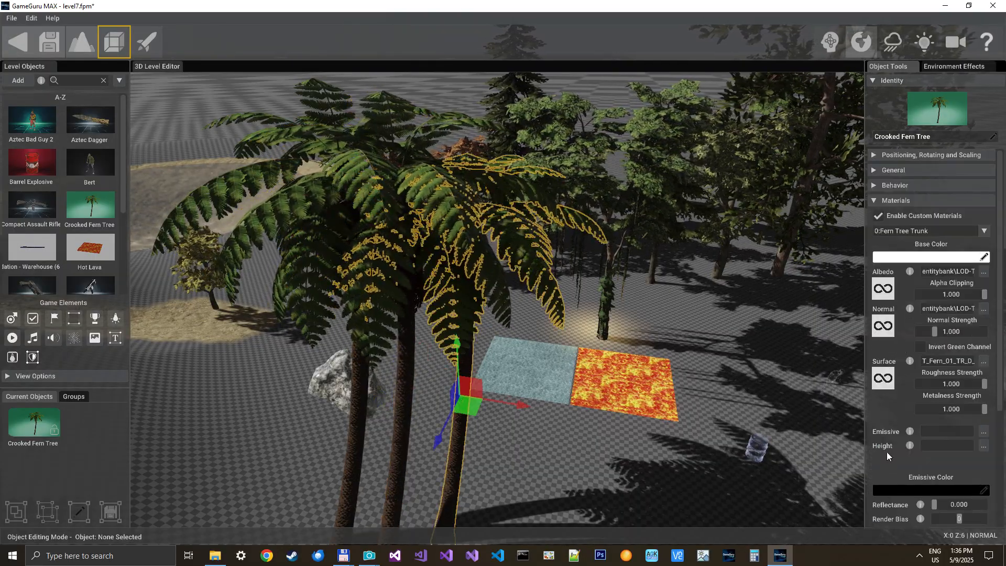
scroll(888, 452, "down", 3)
left_click(893, 452)
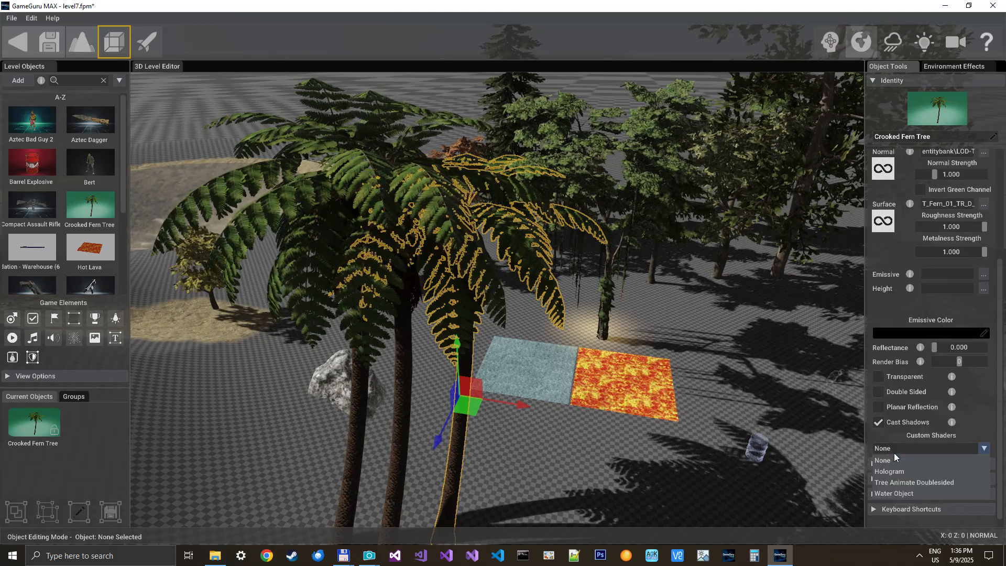
left_click(892, 479)
Step: Assign the Tree Animate Doublesided custom shader to the remaining Crooked Fern Tree, the one in front of the rock
left_click(359, 418)
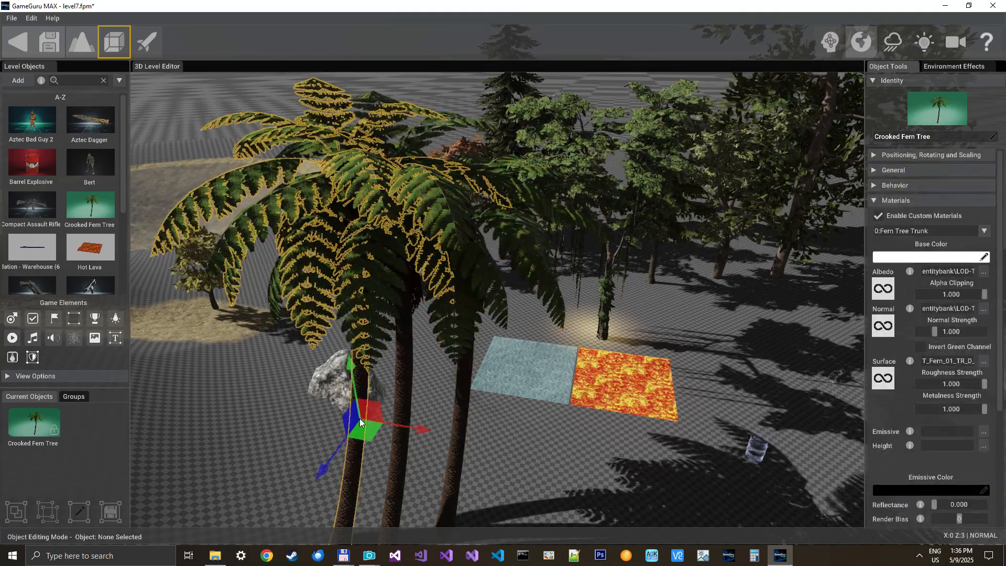
mouse_move(907, 451)
scroll(901, 486, "down", 3)
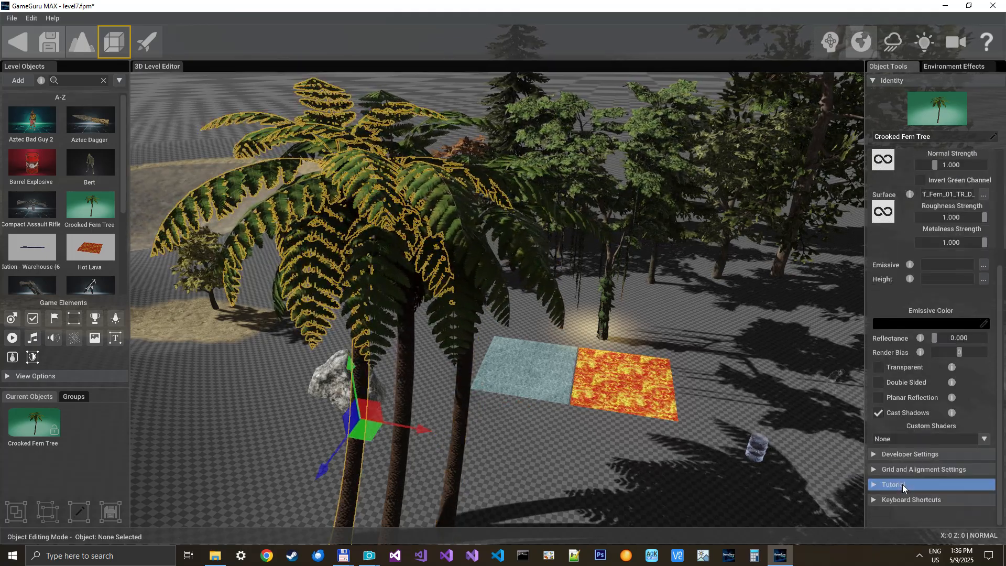
left_click(904, 438)
left_click(898, 471)
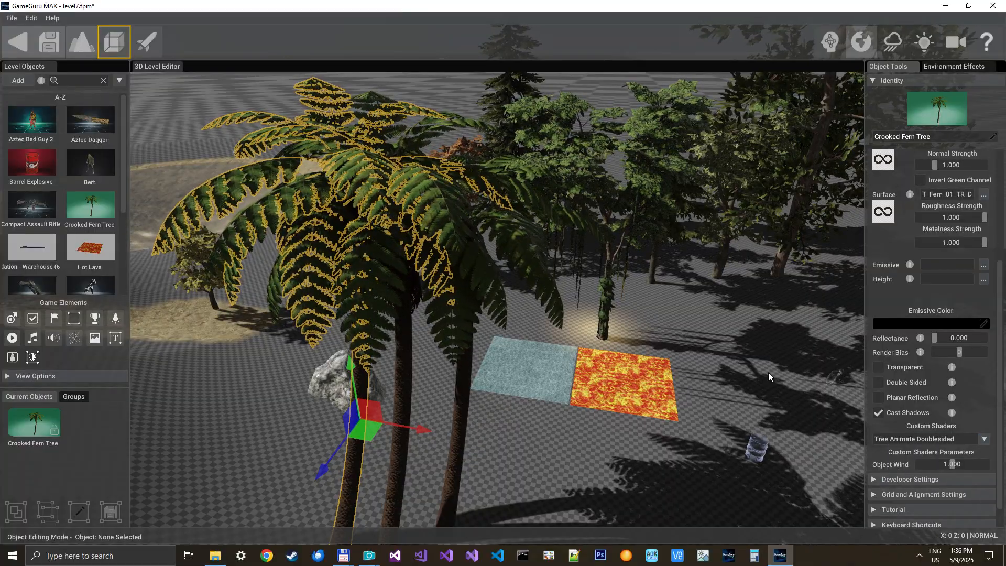
Step: Assign the Tree Animate Doublesided custom shader to the Watchtower Lookout beyond the trees
left_click(625, 385)
right_click_drag(750, 369, 746, 293)
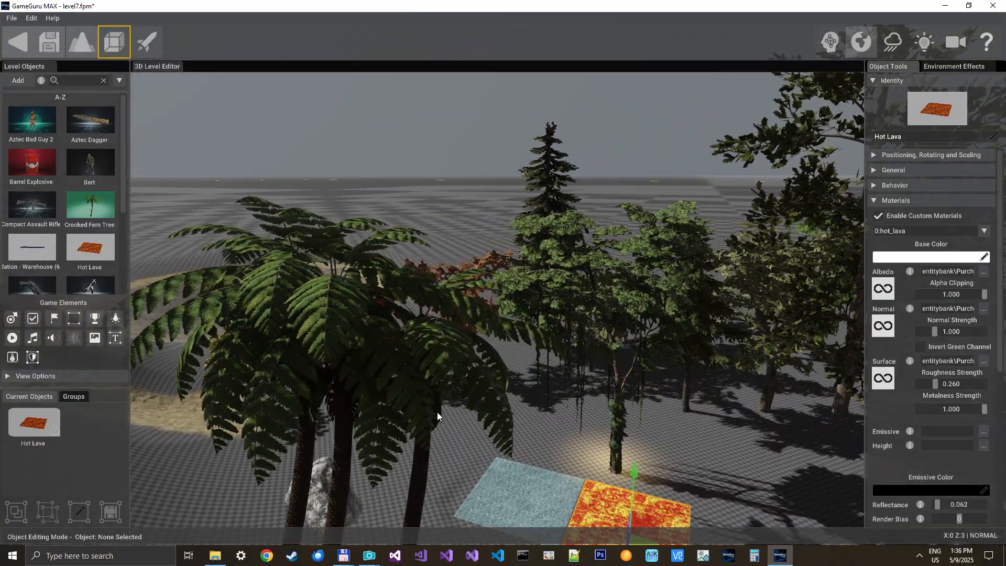
right_click_drag(601, 313, 610, 350)
key("w")
key("w")
key("w")
key("w")
mouse_move(538, 319)
right_mouse_down()
mouse_move(686, 314)
mouse_move(684, 270)
mouse_move(541, 314)
right_mouse_up()
key("w")
key("s")
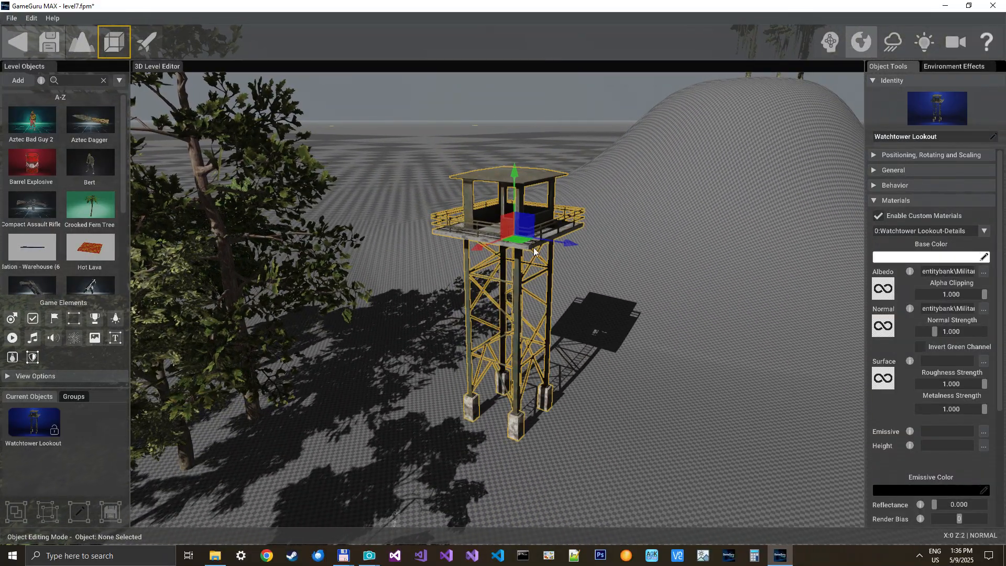
scroll(908, 408, "down", 3)
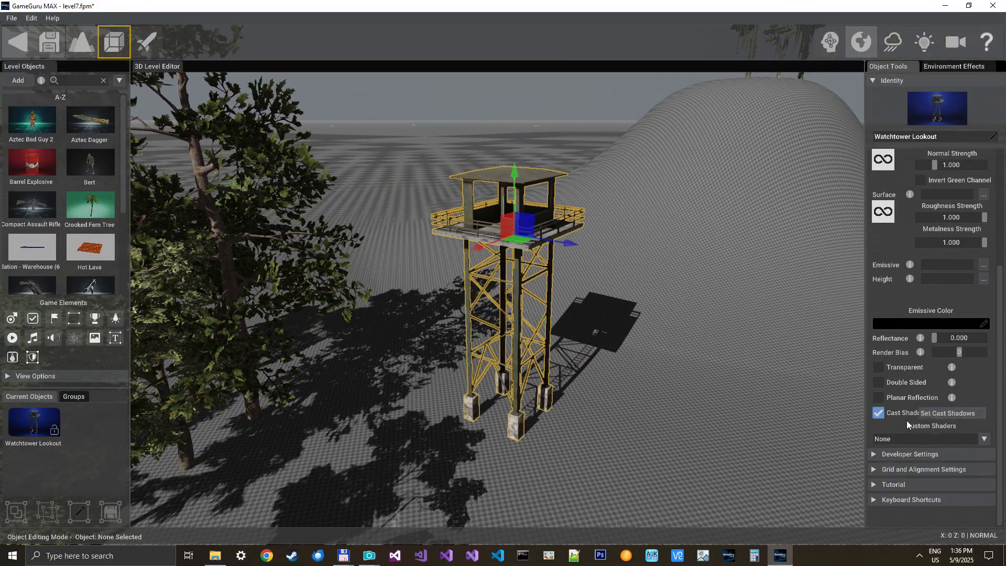
left_click(907, 438)
left_click(897, 471)
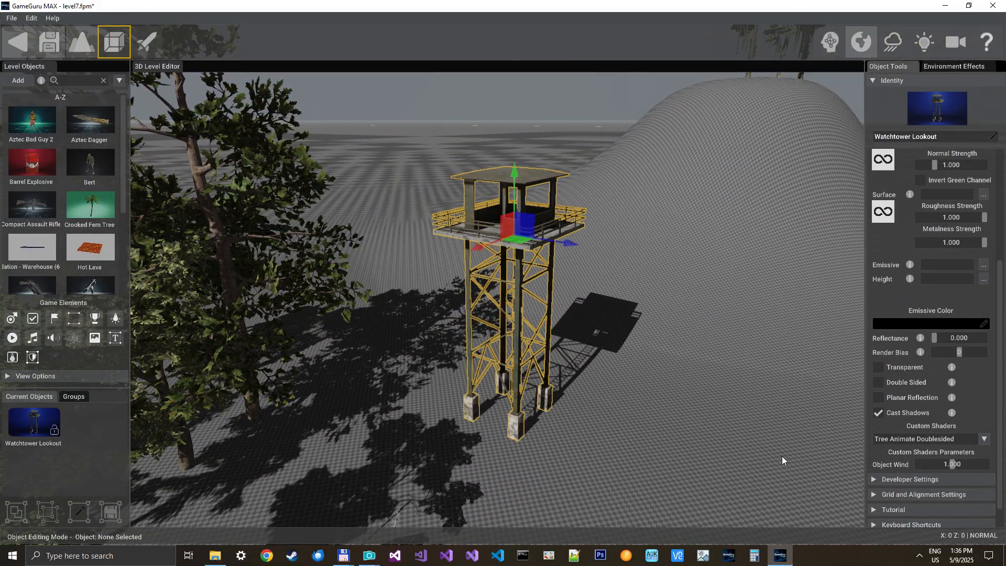
Step: Deselect the Watchtower Lookout and examine how the tower moves under the tree shader from several angles
left_click(657, 441)
right_click_drag(660, 438, 571, 507)
left_click(403, 445)
right_click_drag(547, 395, 471, 424)
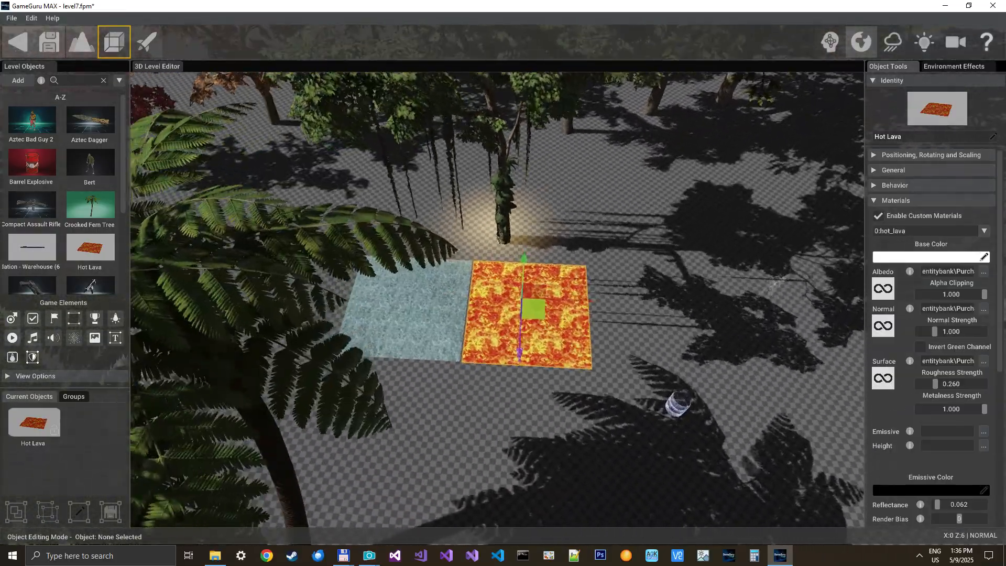
scroll(523, 314, "up", 3)
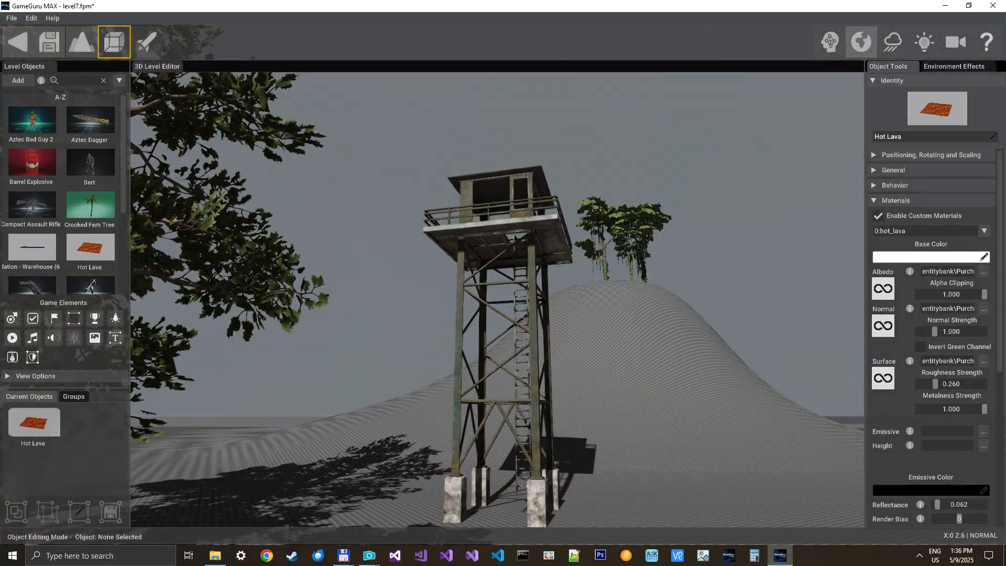
right_click_drag(496, 300, 495, 310)
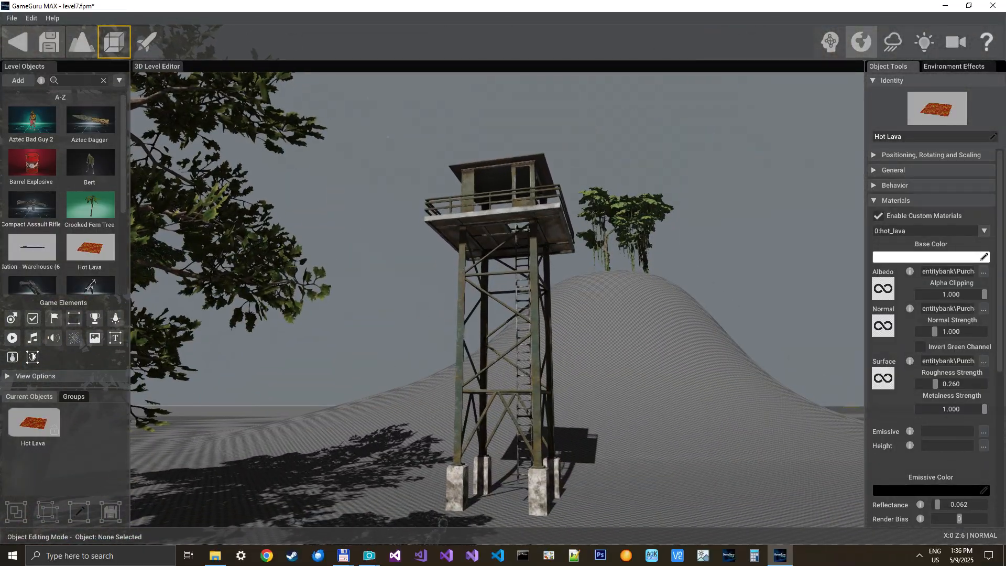
right_click_drag(443, 523, 443, 522)
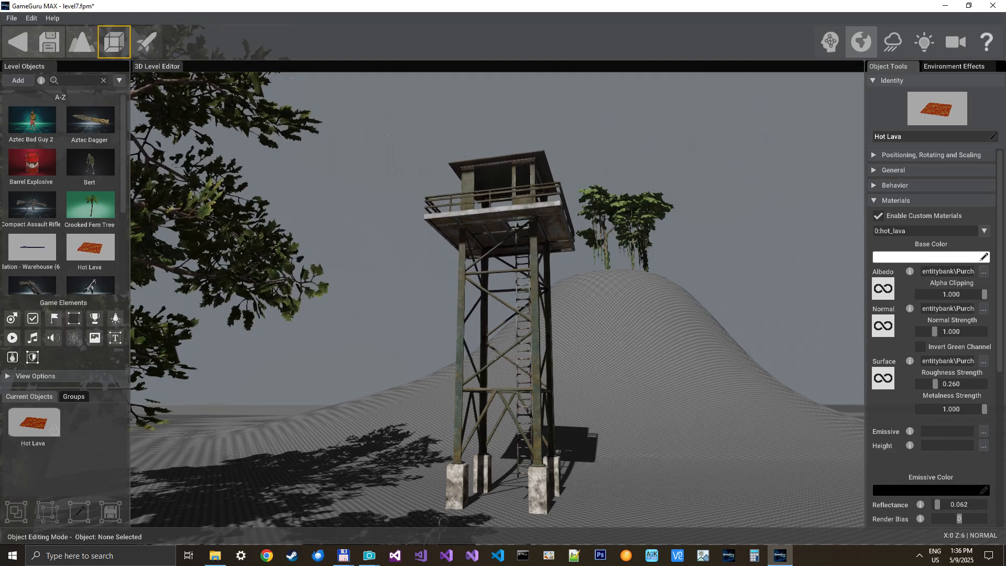
scroll(443, 522, "up", 4)
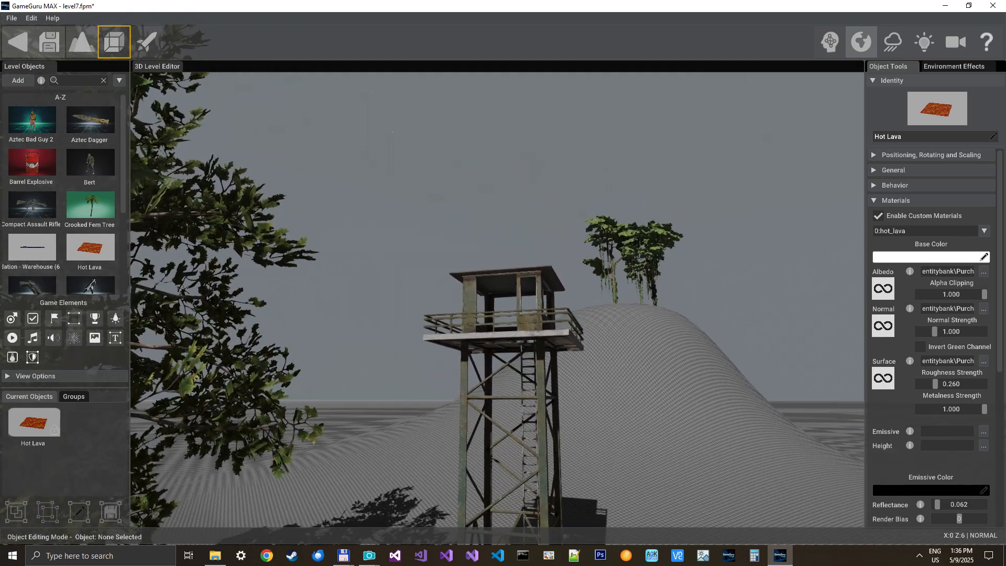
right_click_drag(443, 522, 401, 459)
key("w")
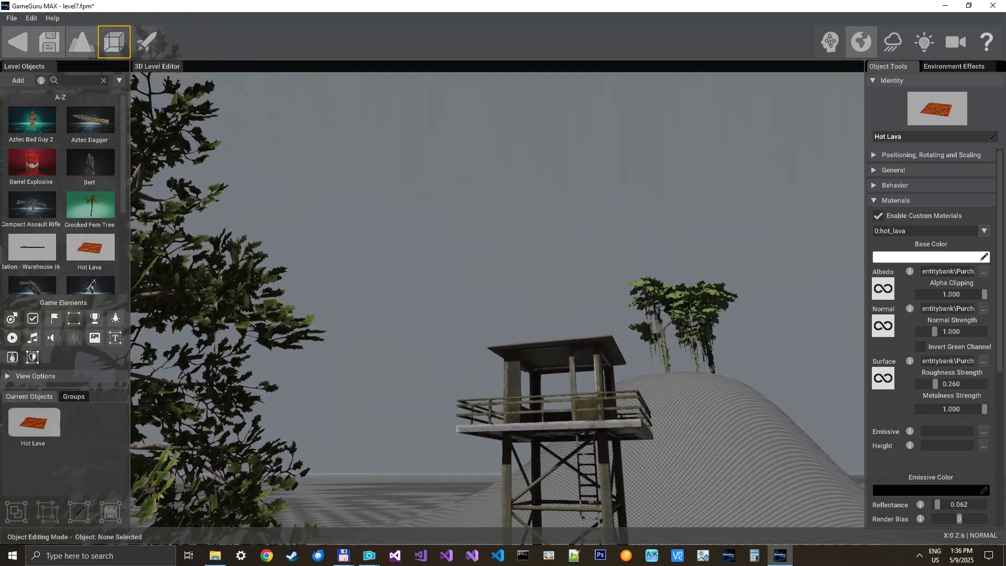
Step: Place the Player Start Position on the floor inside the watchtower's cabin
key("w")
right_click_drag(401, 458, 414, 524)
key("w")
key("s")
key("s")
right_click_drag(495, 335, 500, 319)
key("w")
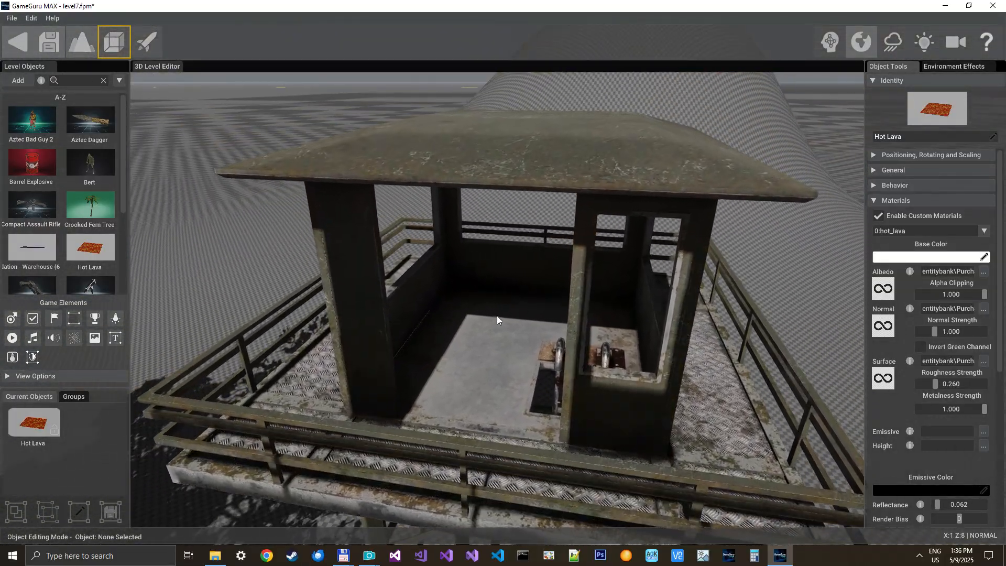
middle_click_drag(481, 317, 507, 305)
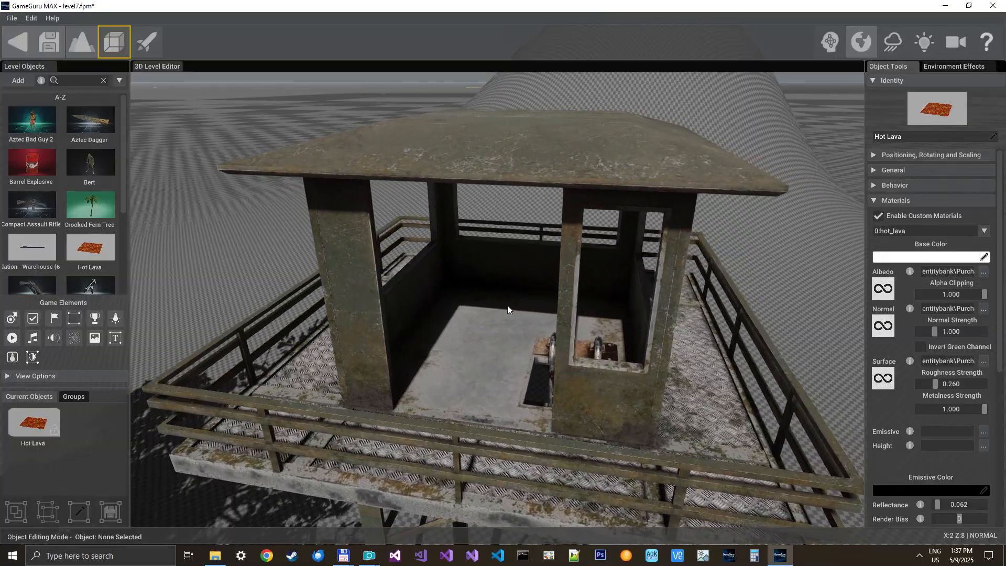
left_click(30, 319)
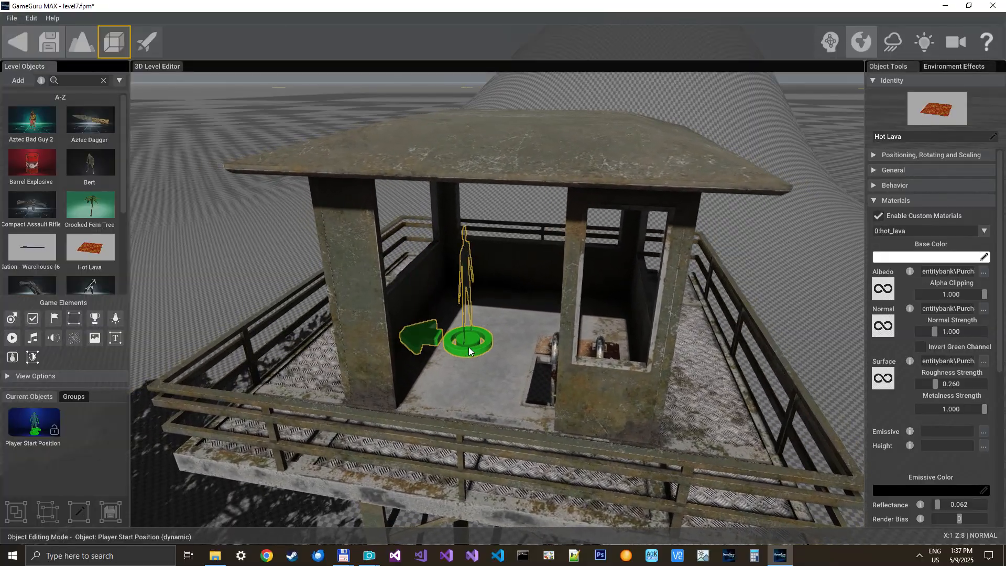
left_click(504, 337)
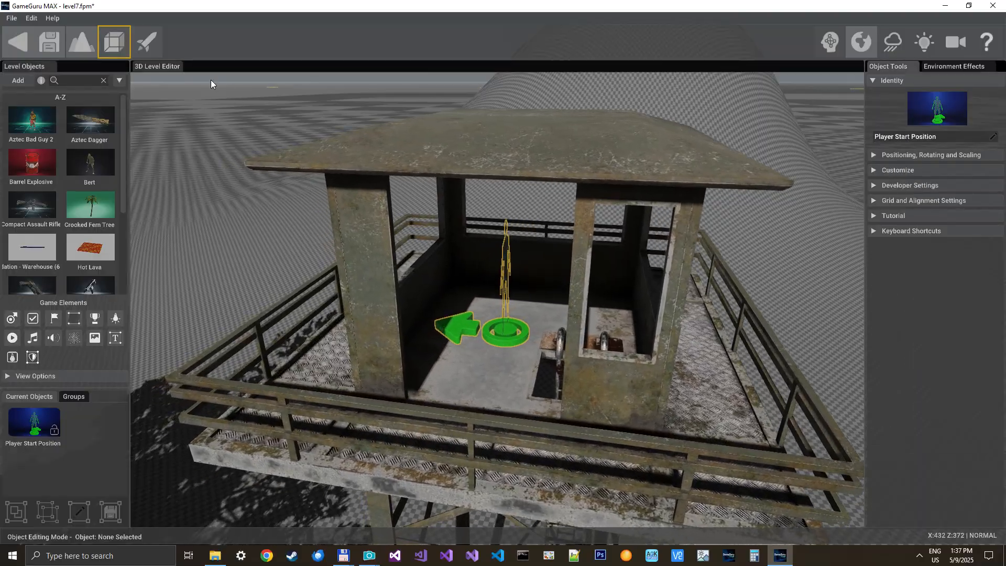
Step: Run the level and walk around the watchtower's platform to examine its movement in the game, ending the test back in the editor
left_click(156, 37)
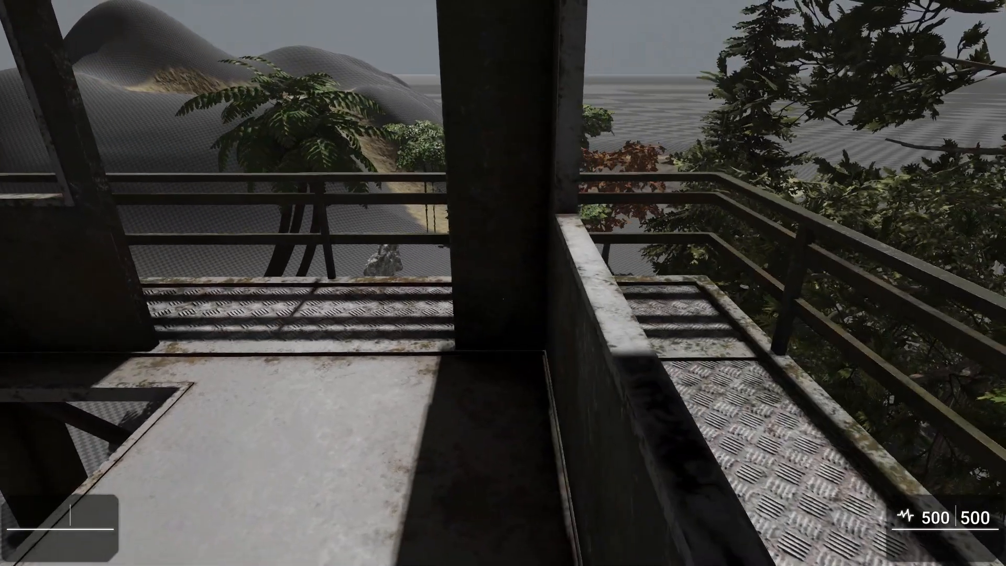
key("w")
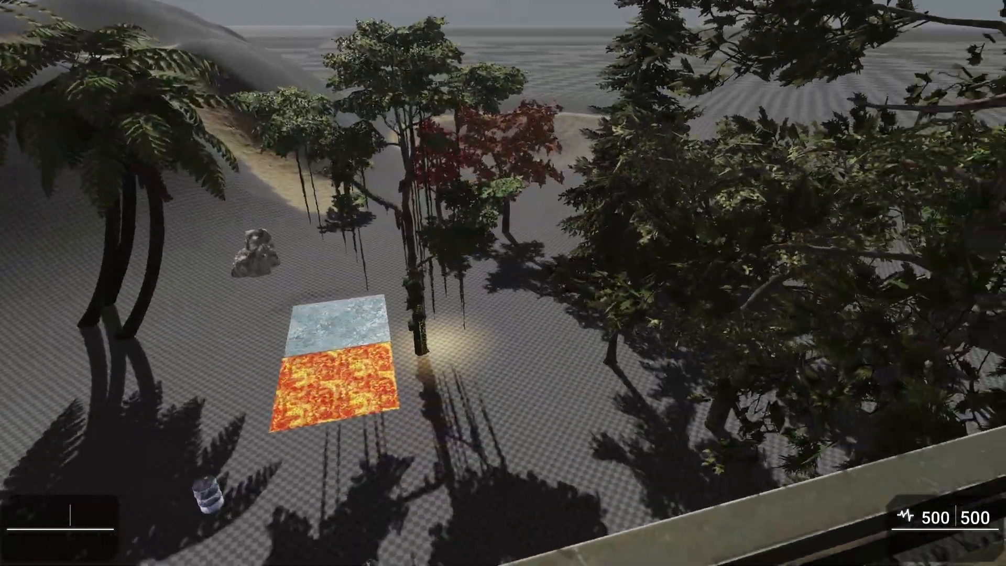
key("w")
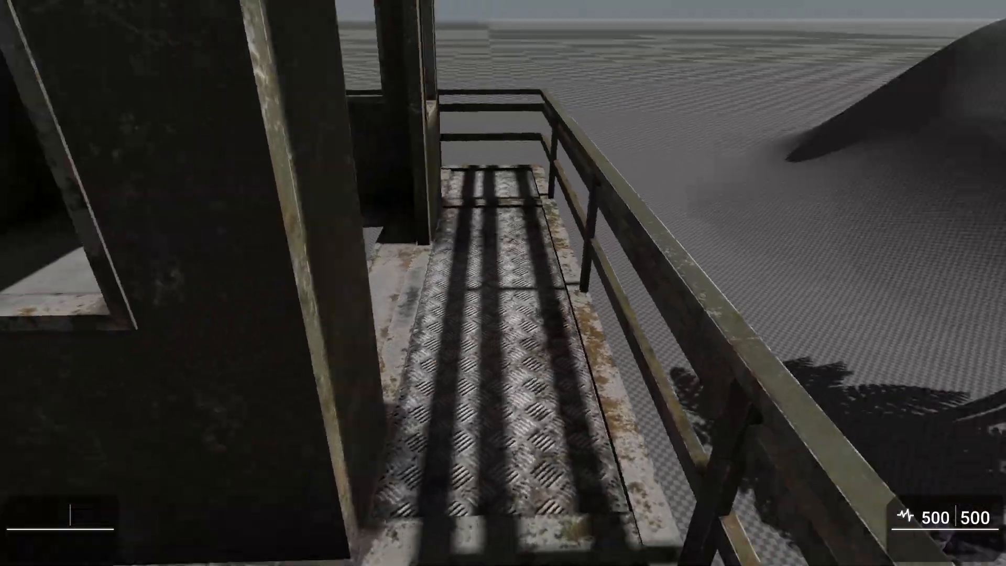
key("w")
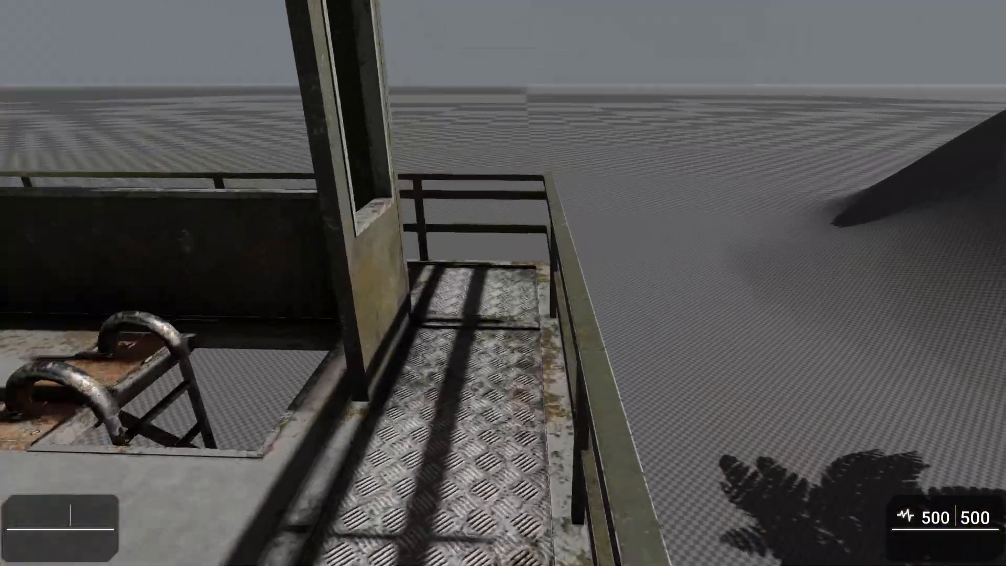
key("w")
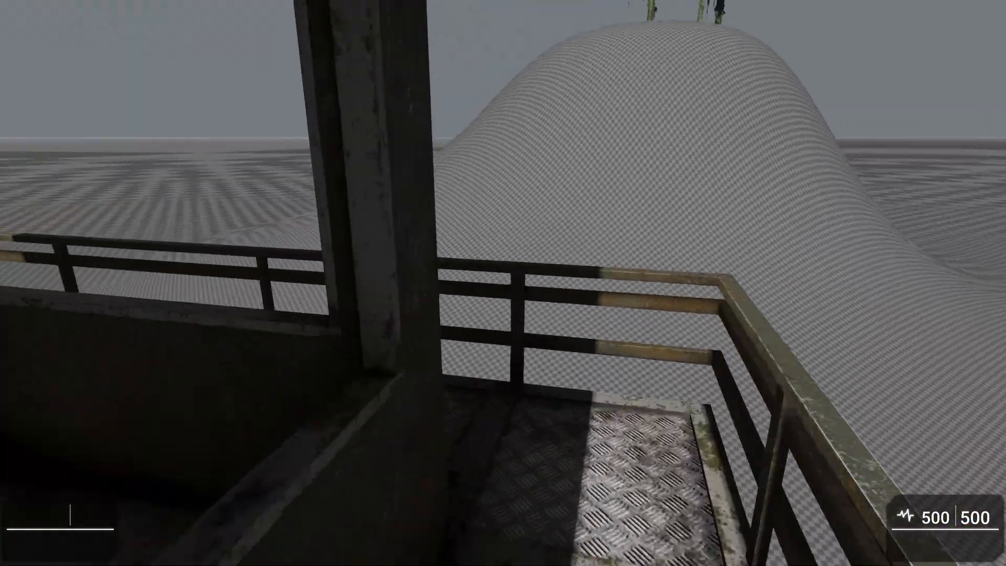
key("w")
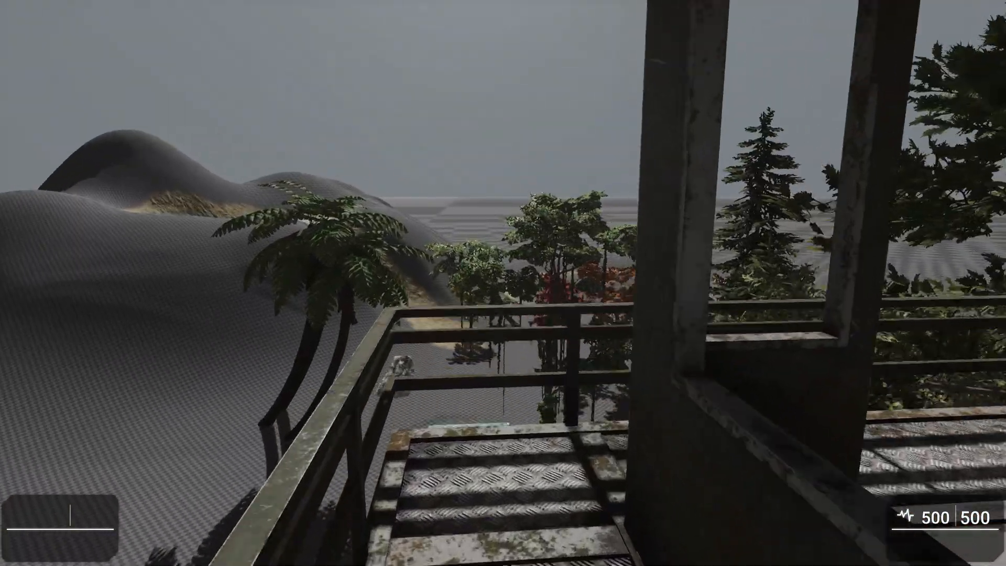
key("w")
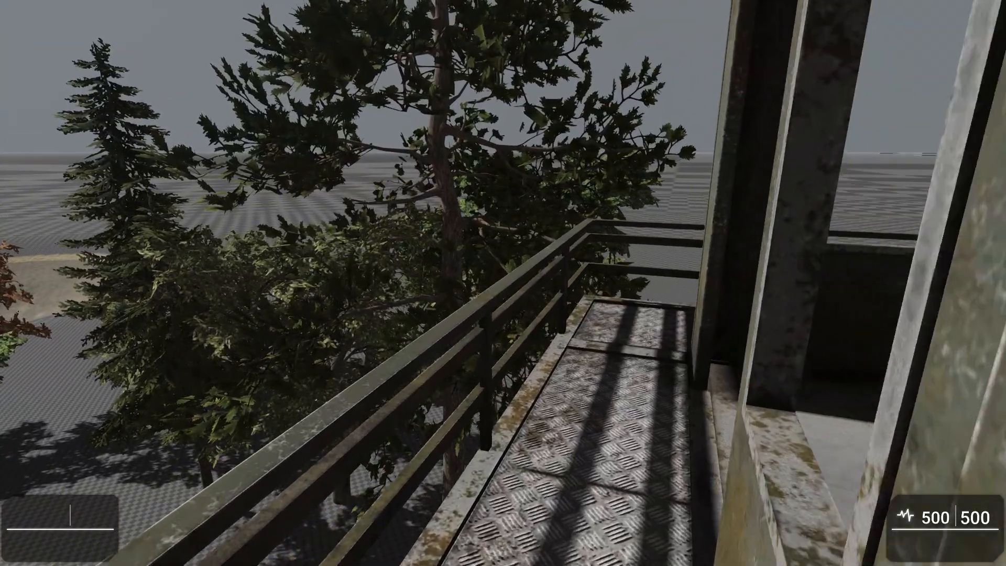
key("w")
key("Escape")
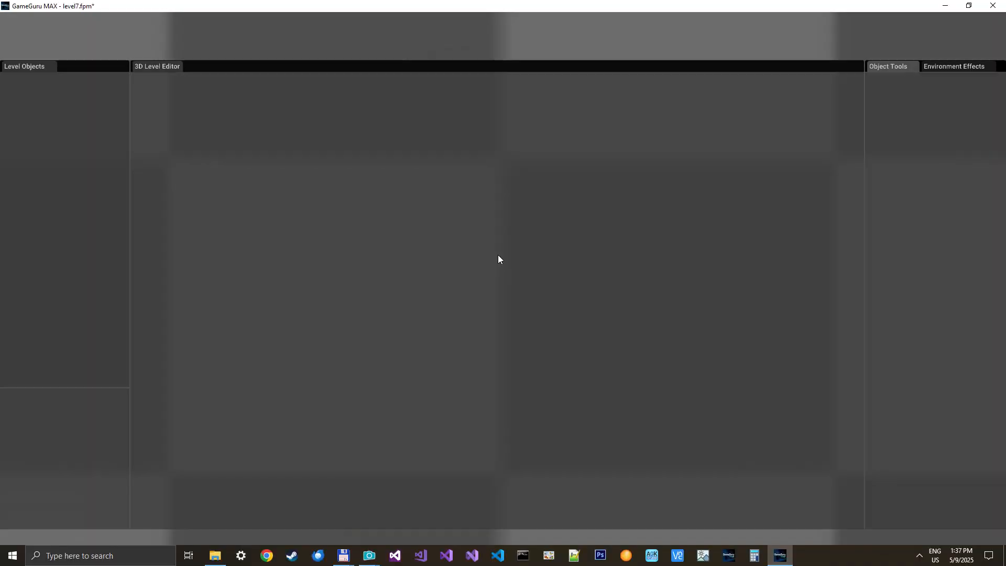
Step: Select the Watchtower Lookout and try different Object Wind strengths, including 0.290, before restoring the value to 1.000
key("s")
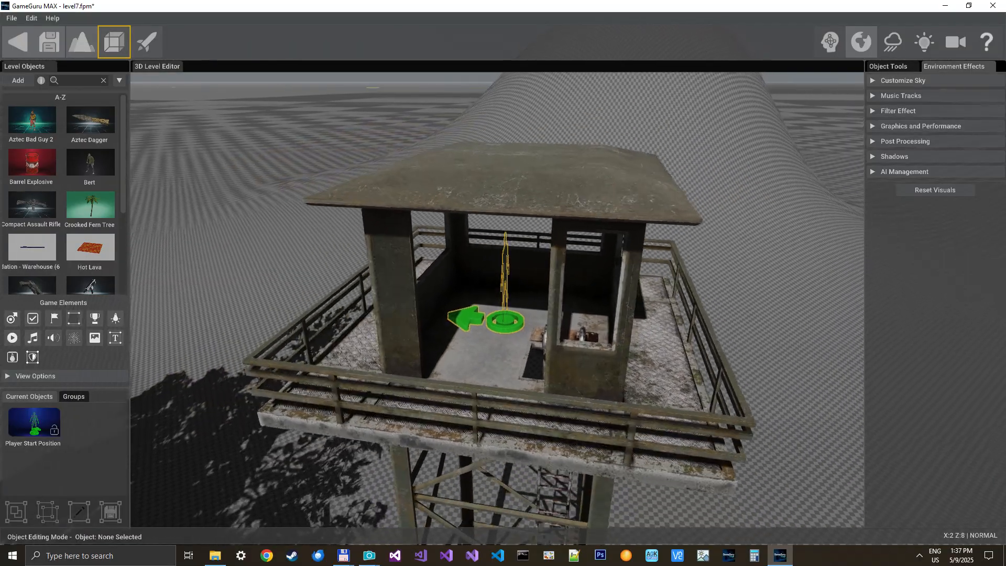
key("s")
key("d")
key("w")
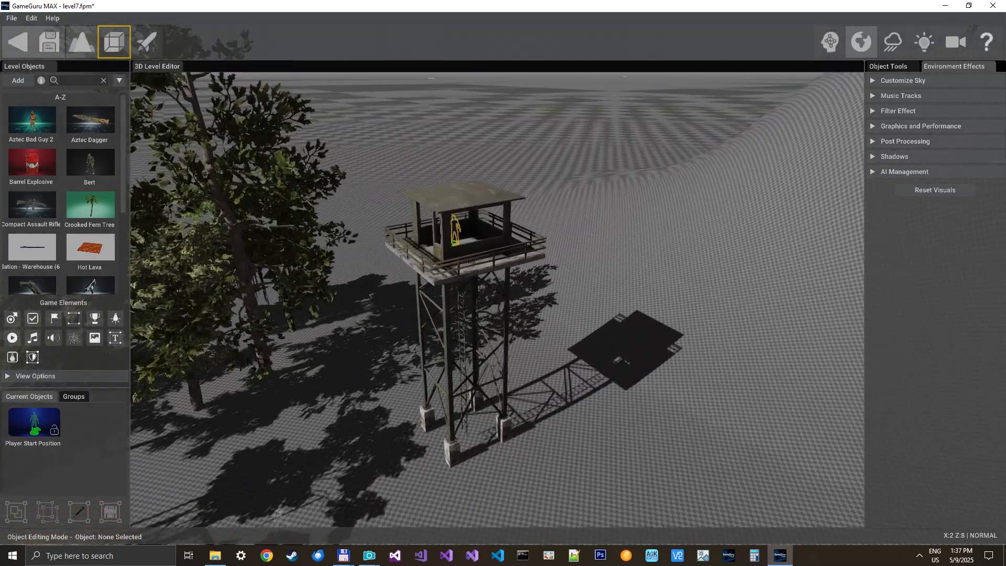
right_click_drag(517, 304, 499, 281)
left_click(493, 237)
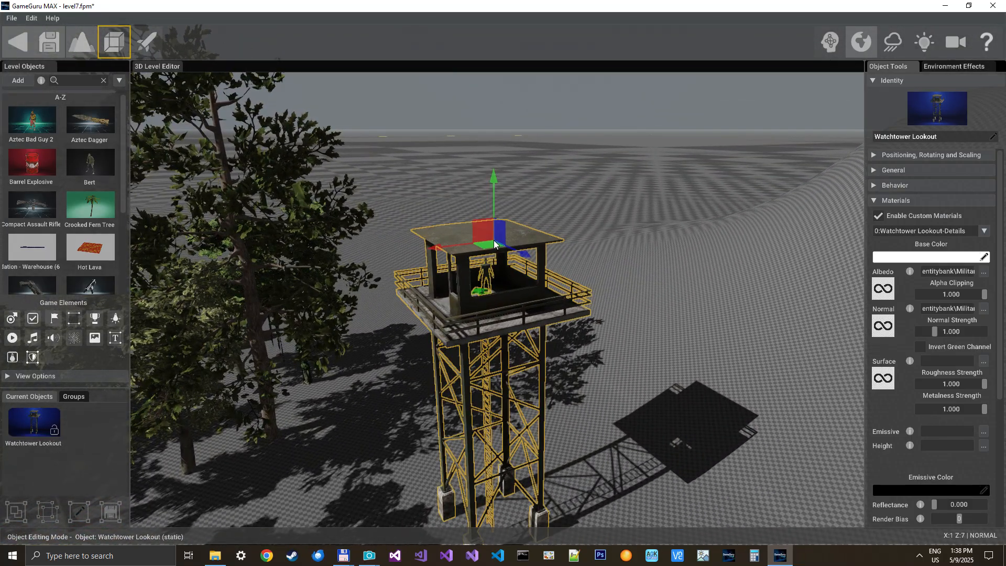
scroll(917, 398, "down", 5)
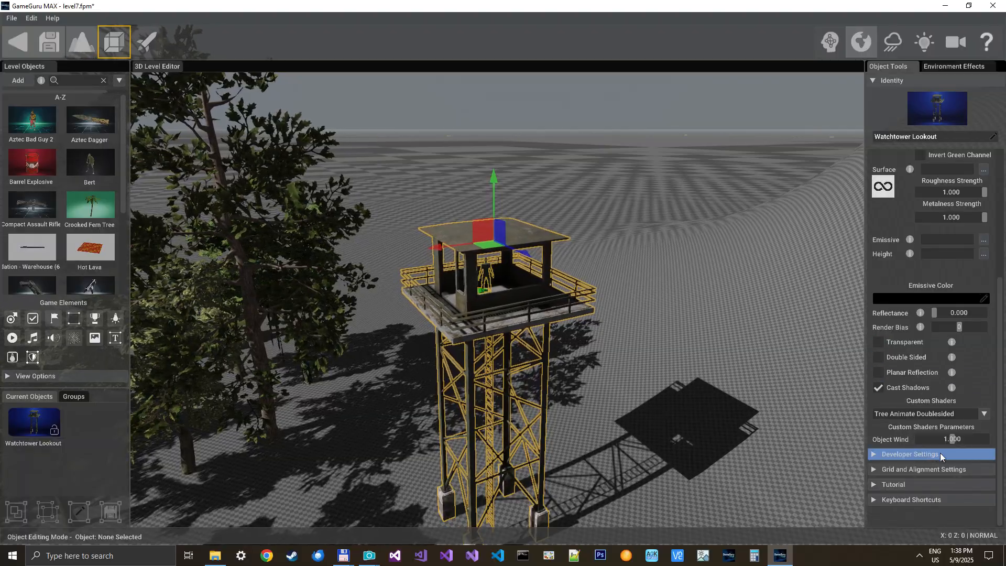
left_click_drag(950, 442, 982, 438)
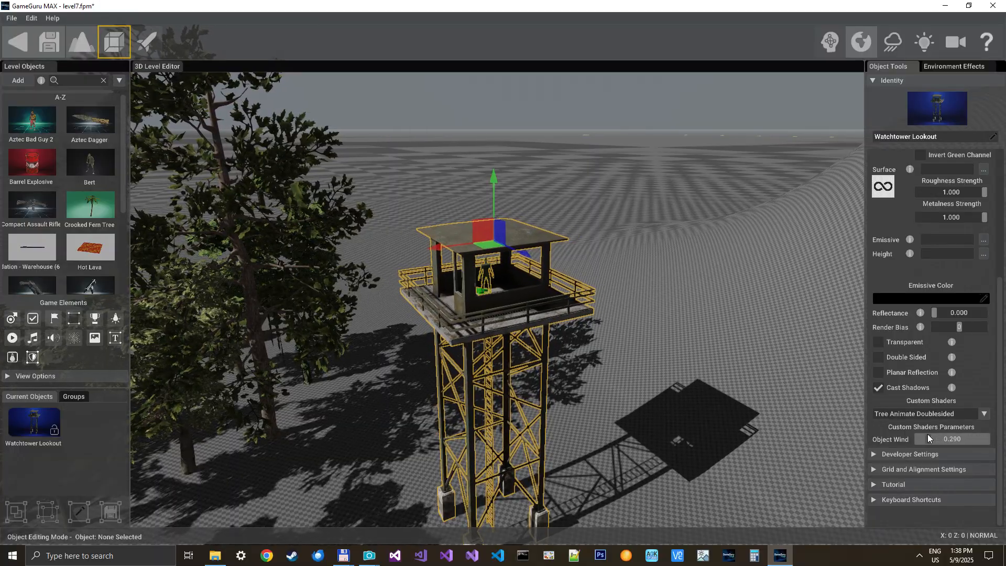
left_click(945, 438)
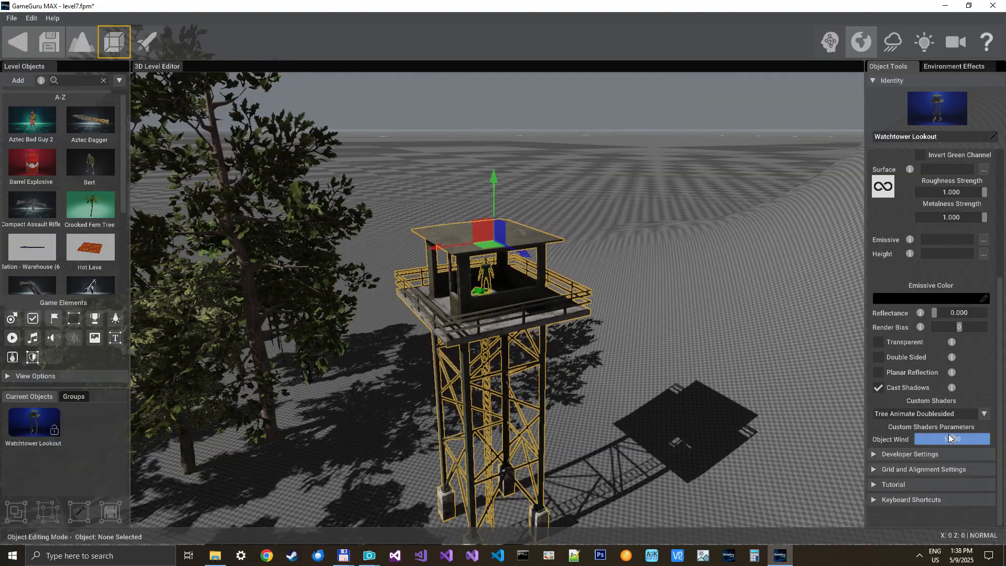
Step: Set the Tree Wind to 0.00 in the terrain's tree painting settings
left_click(80, 47)
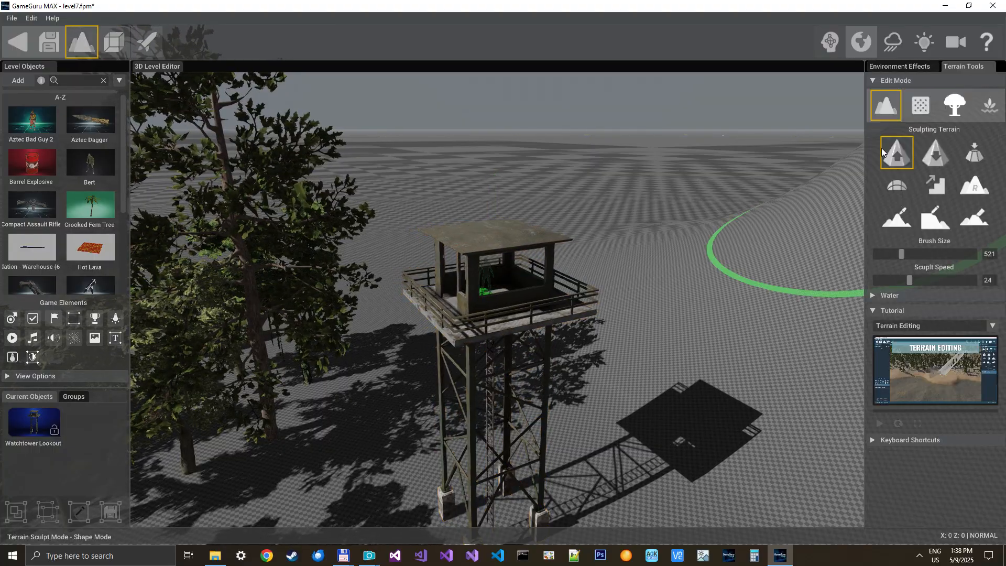
left_click(954, 113)
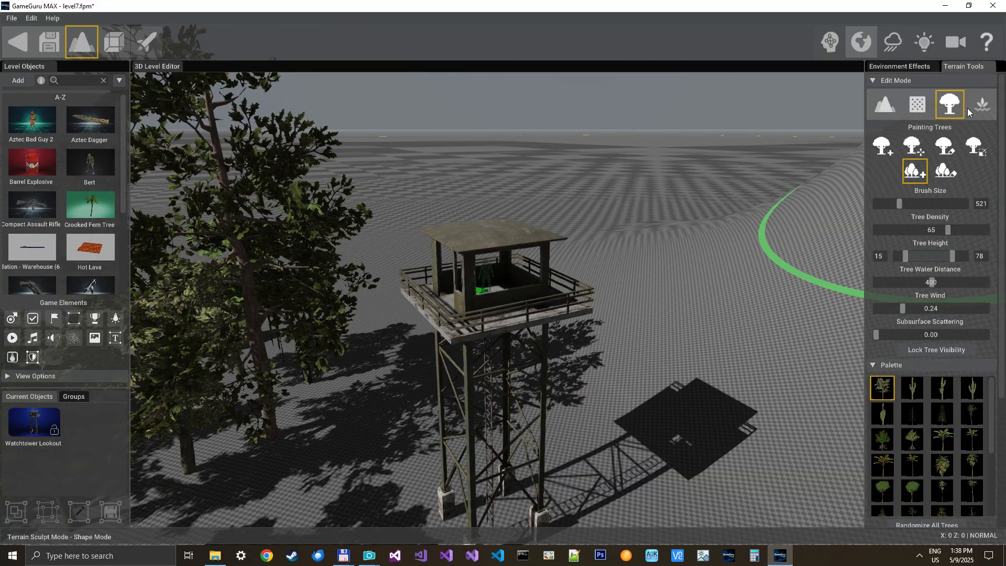
mouse_move(904, 306)
left_mouse_down()
mouse_move(938, 306)
mouse_move(903, 308)
left_mouse_up()
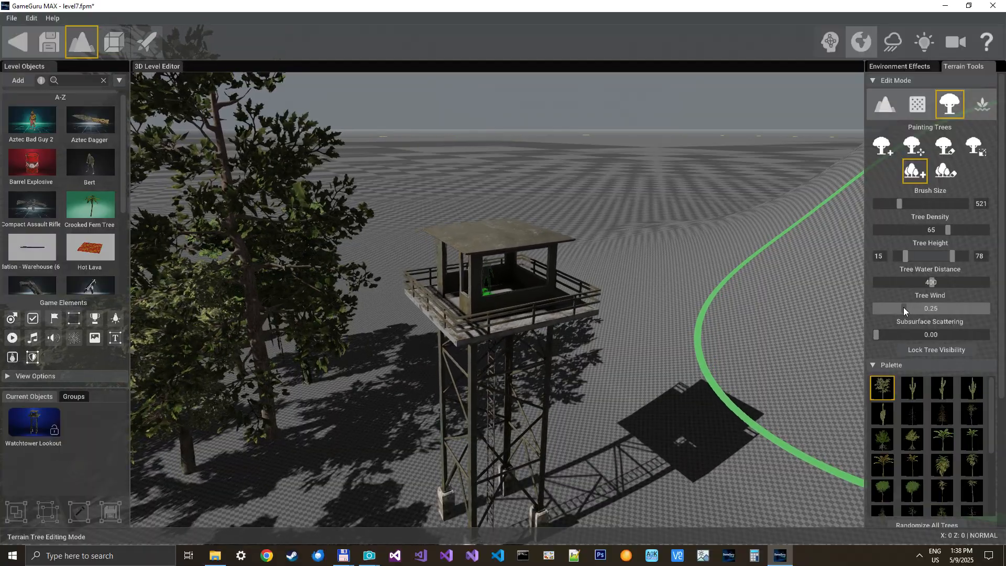
left_click(900, 308)
left_click_drag(899, 308, 868, 310)
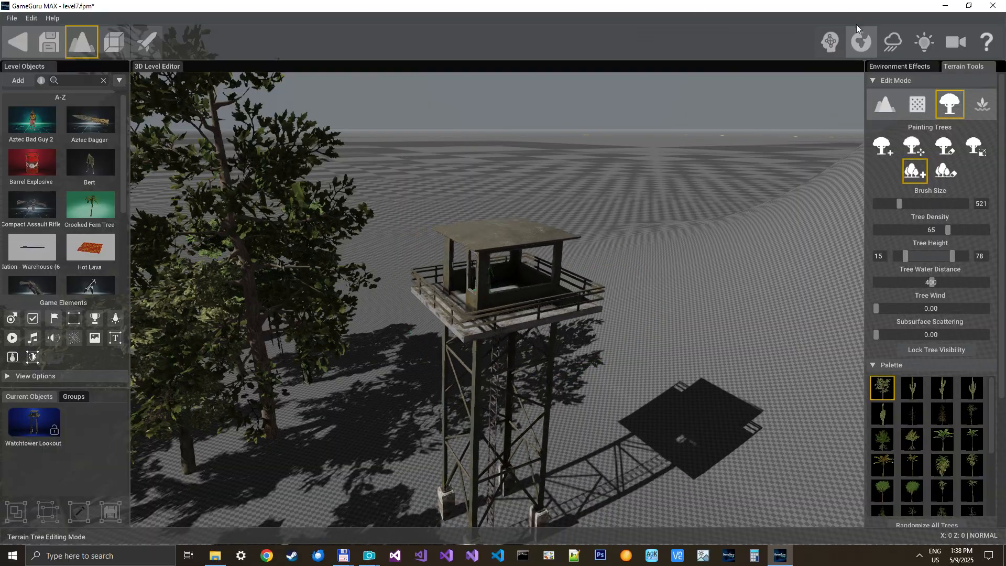
Step: Return to object editing and lower the Watchtower Lookout's Object Wind to 0.473
left_click(118, 43)
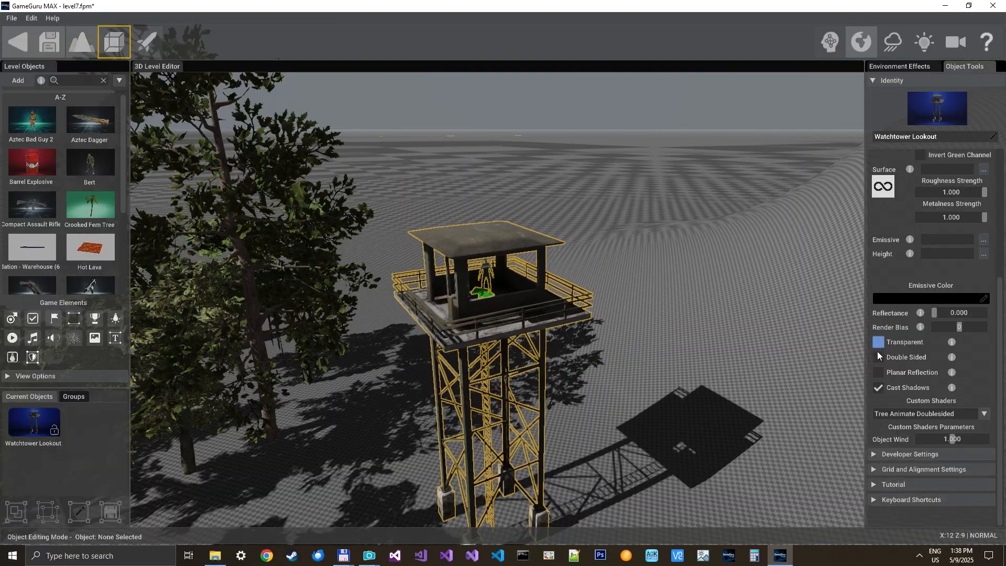
left_click_drag(949, 439, 939, 438)
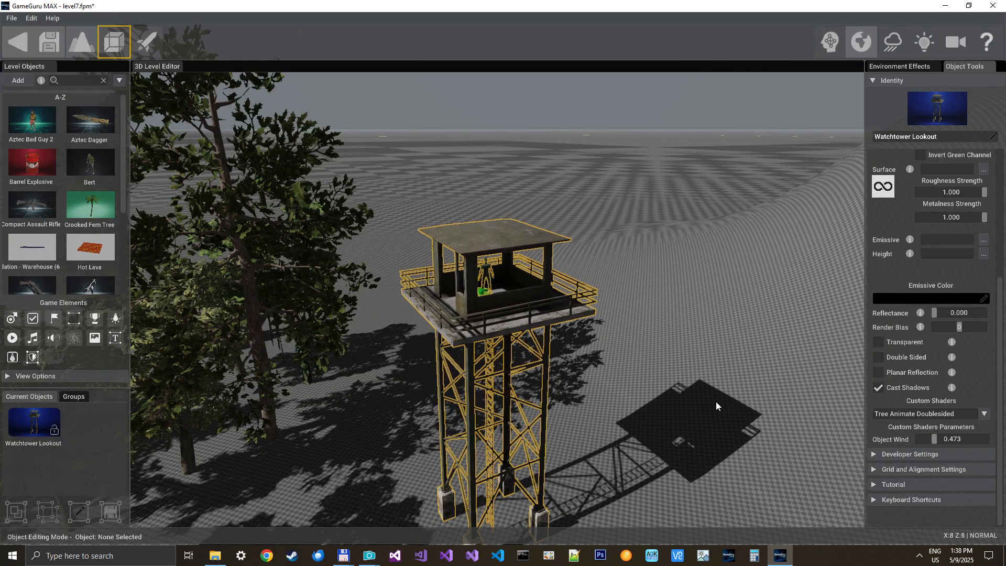
Step: Set the Tree Wind to 0.26 in the terrain's tree painting settings
left_click(81, 42)
left_click(942, 108)
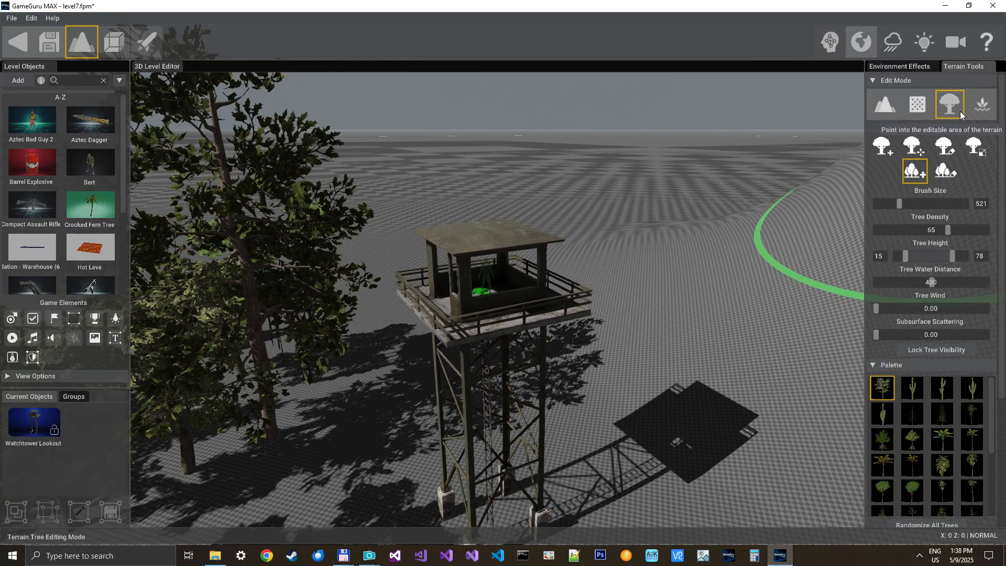
left_click(923, 309)
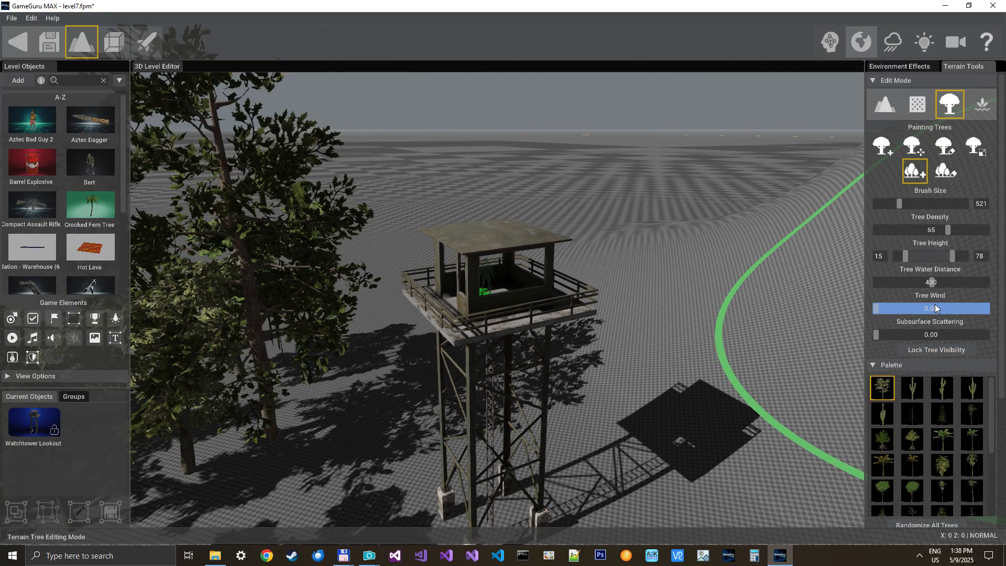
left_click_drag(911, 309, 906, 307)
left_click(904, 307)
Step: Examine the painted trees' movement in the wind, then move across the level to the water plane near the rock
mouse_move(722, 309)
right_mouse_down()
mouse_move(496, 283)
mouse_move(479, 323)
mouse_move(480, 292)
mouse_move(486, 301)
mouse_move(492, 287)
right_mouse_up()
key("s")
key("w")
key("w")
key("s")
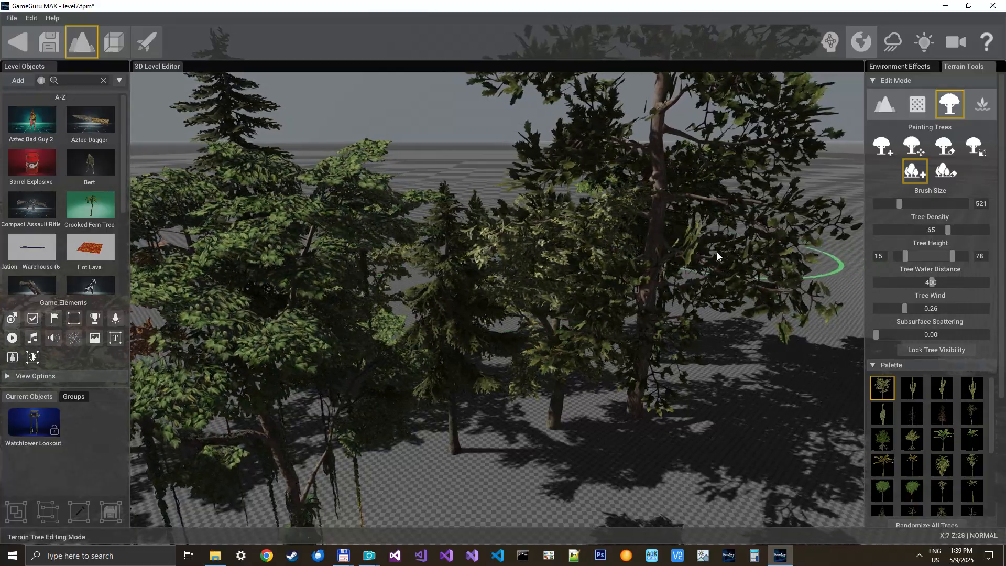
mouse_move(653, 276)
right_mouse_down()
mouse_move(637, 335)
mouse_move(612, 349)
mouse_move(581, 314)
mouse_move(572, 326)
mouse_move(574, 301)
right_mouse_up()
key("w")
key("w")
key("s")
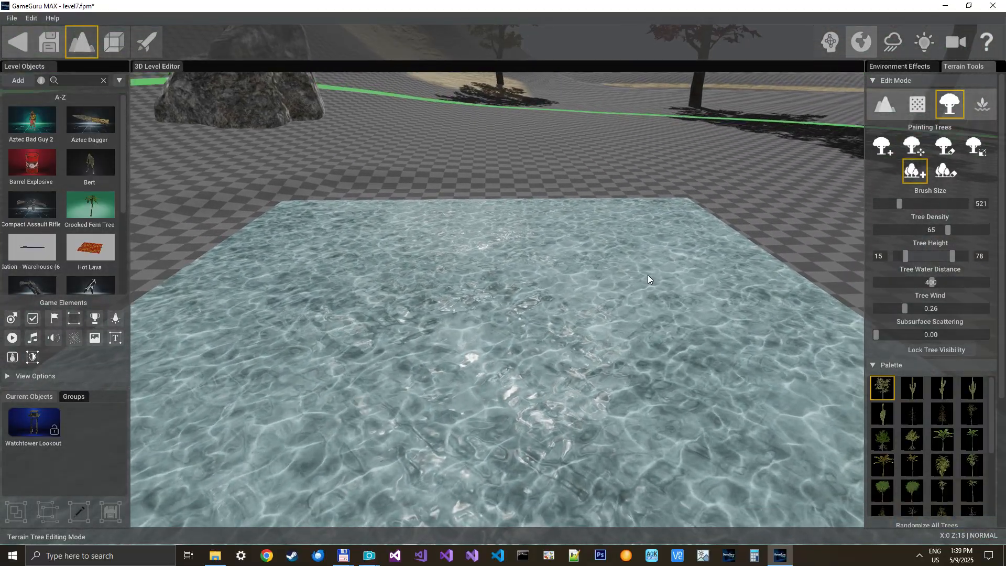
Step: Return to object editing and inspect the water plane's animated surface from close up and farther back
left_click(114, 45)
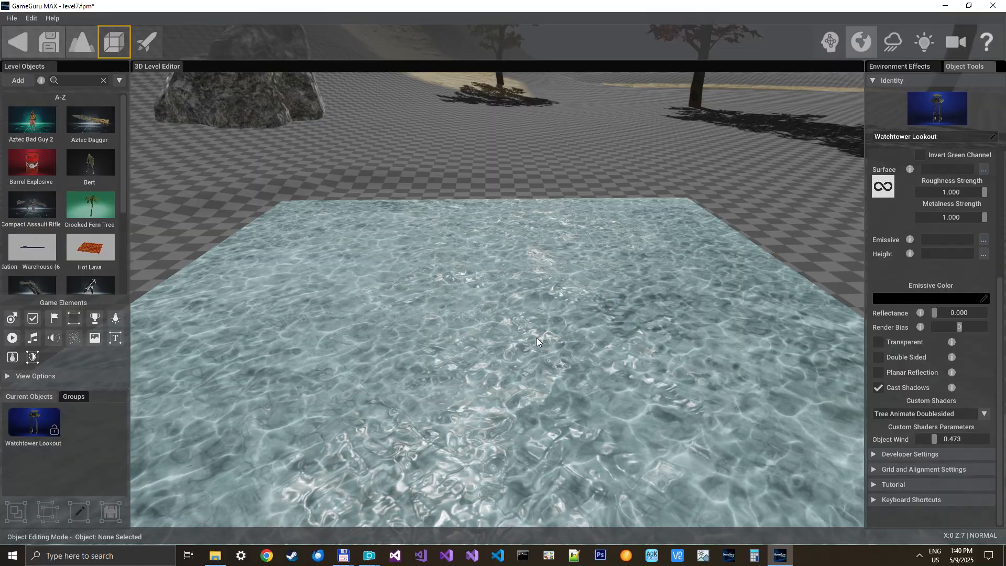
scroll(538, 341, "up", 5)
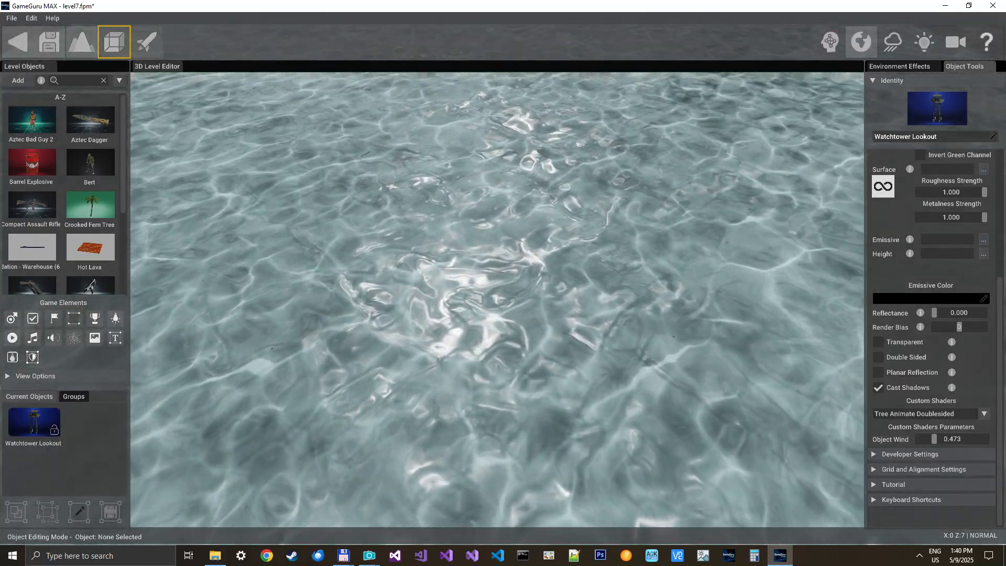
key("s")
mouse_move(537, 341)
right_mouse_down()
mouse_move(534, 372)
mouse_move(533, 320)
mouse_move(533, 336)
right_mouse_up()
key("w")
key("w")
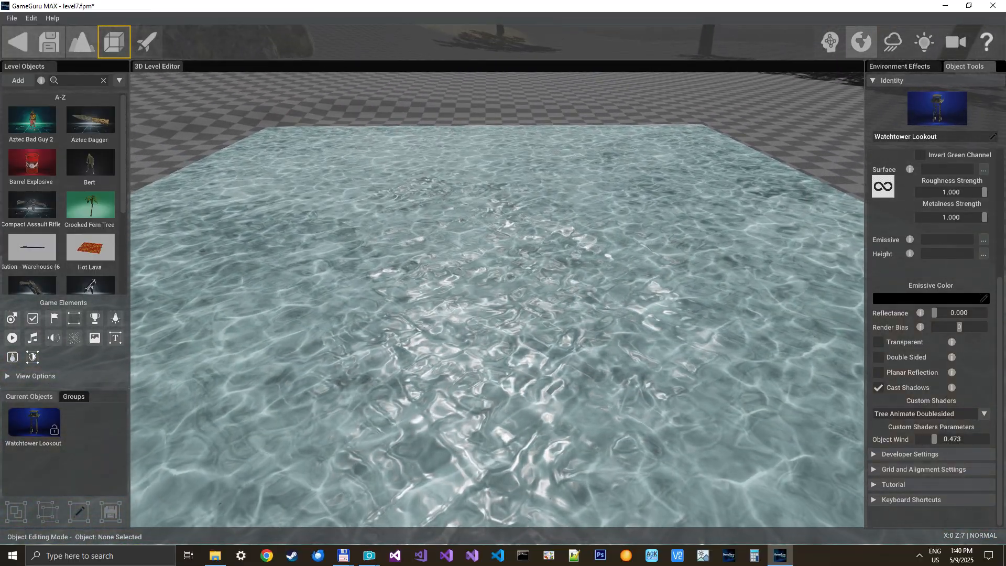